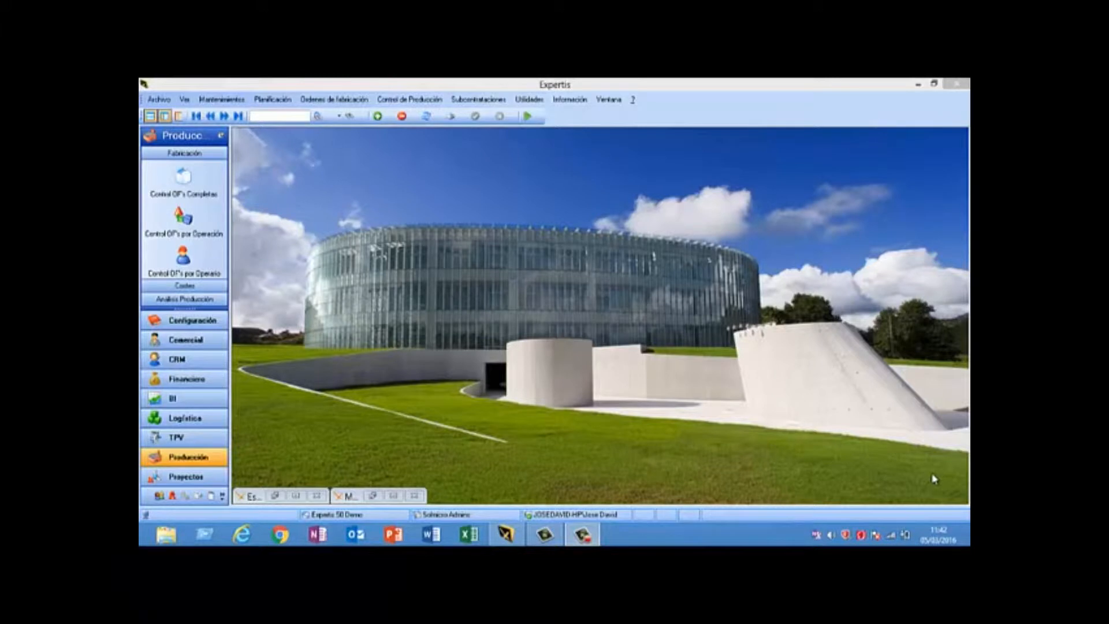
Bring up the article record BL-001 and review its structure and manufacturing route
click(393, 498)
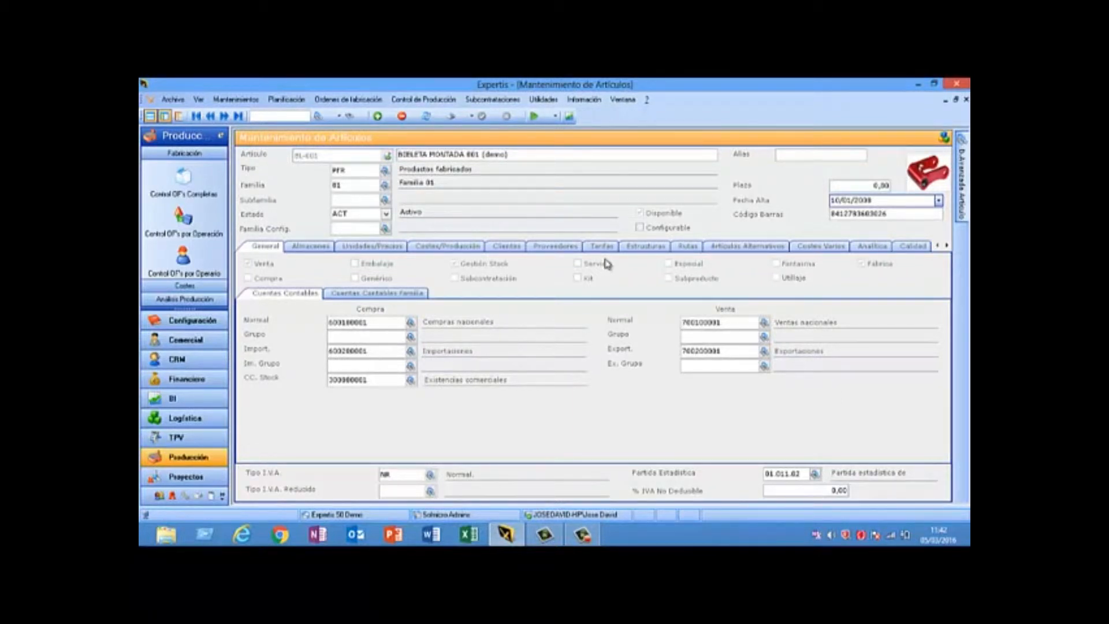
click(630, 247)
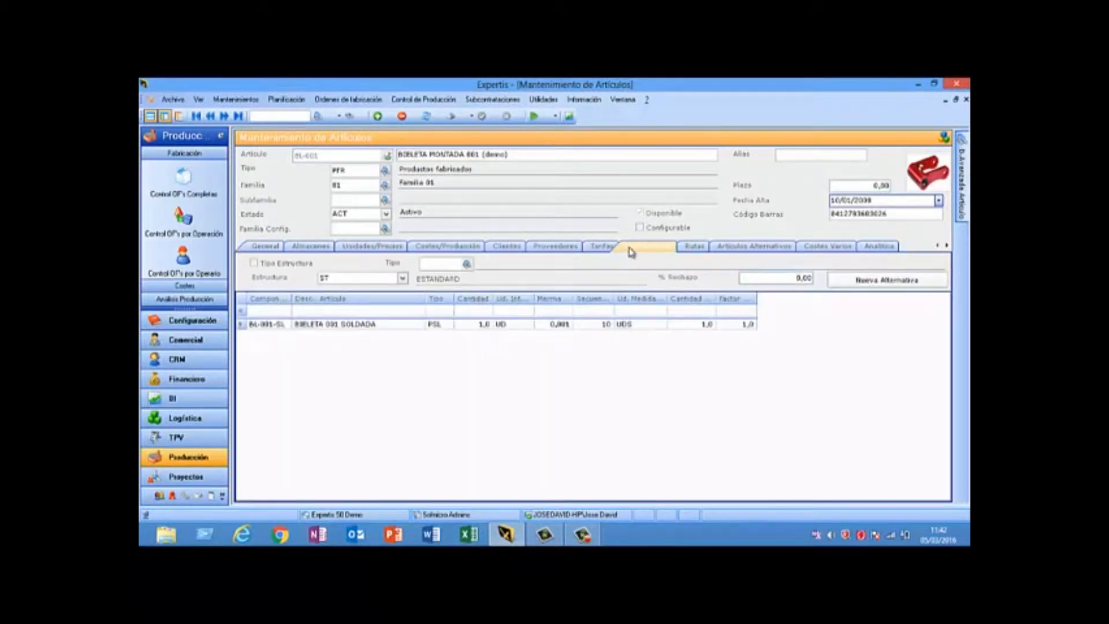
click(690, 248)
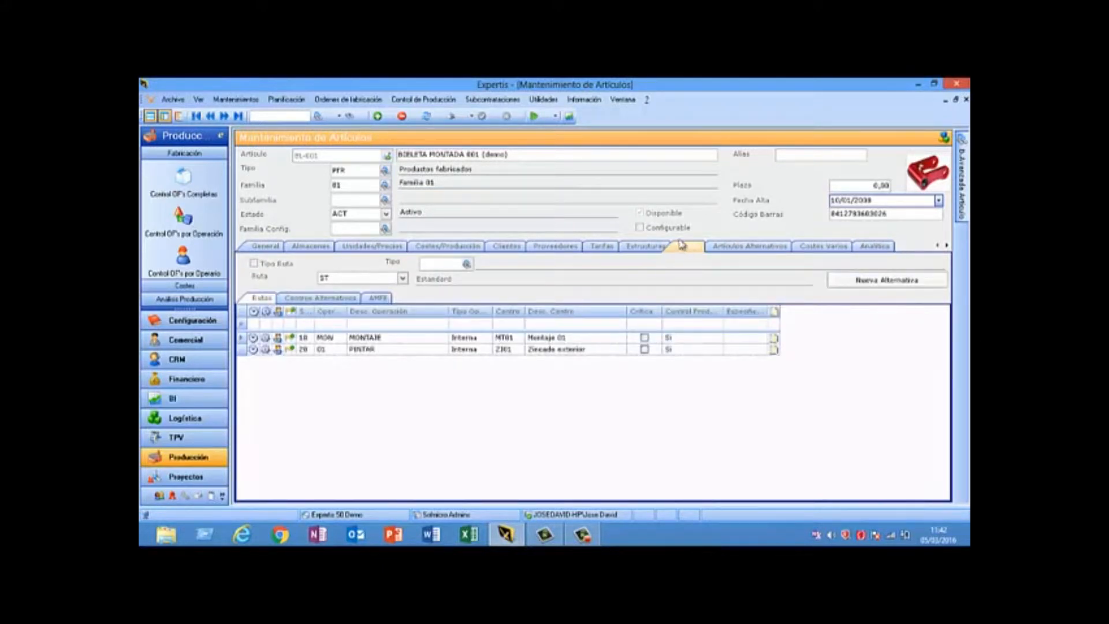
Display the graphical structure of BL-001 and open the article record of component BL-001-SL from it
click(556, 117)
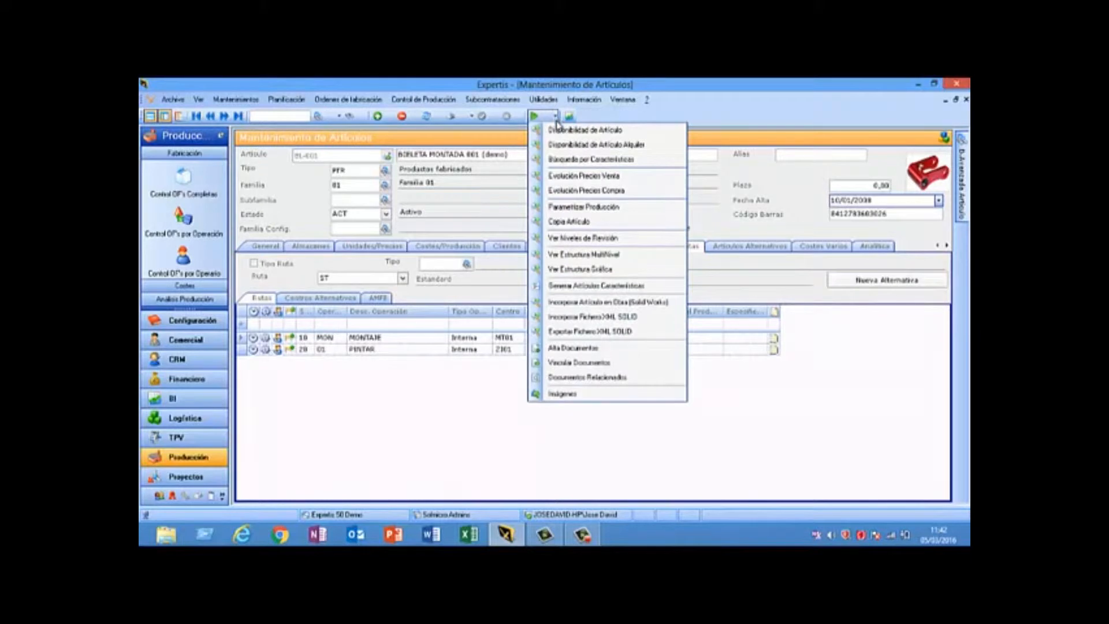
click(573, 270)
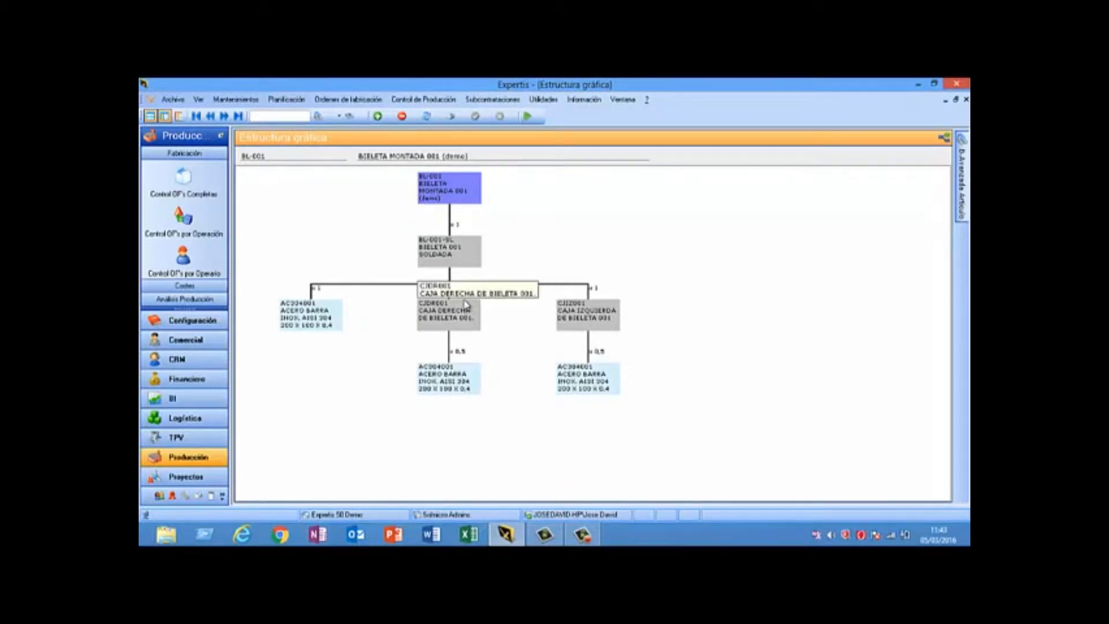
right_click(446, 254)
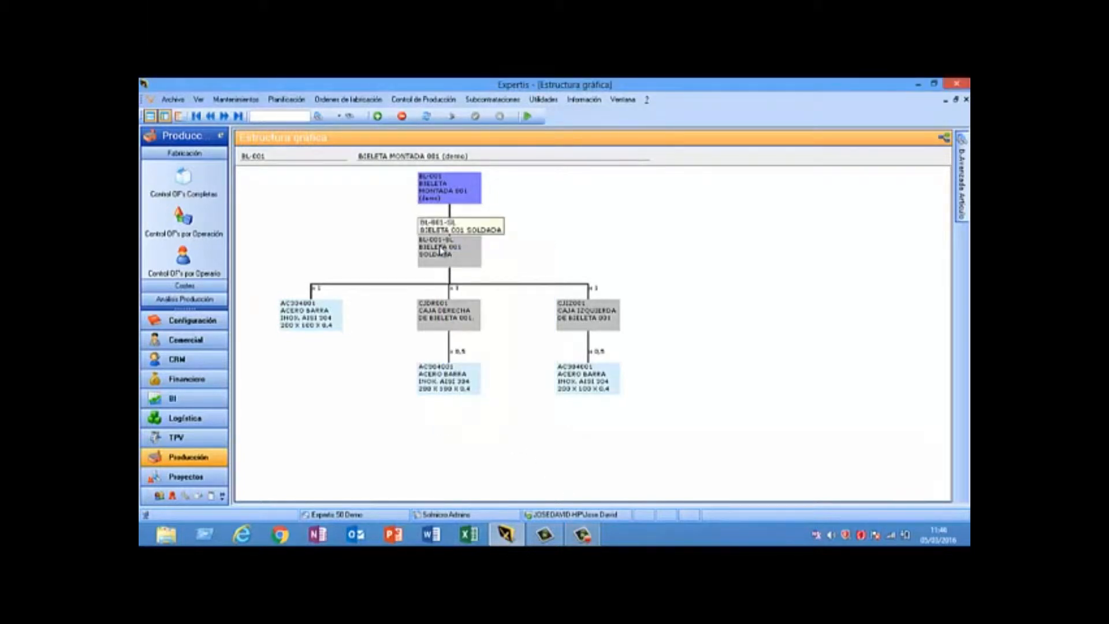
right_click(440, 250)
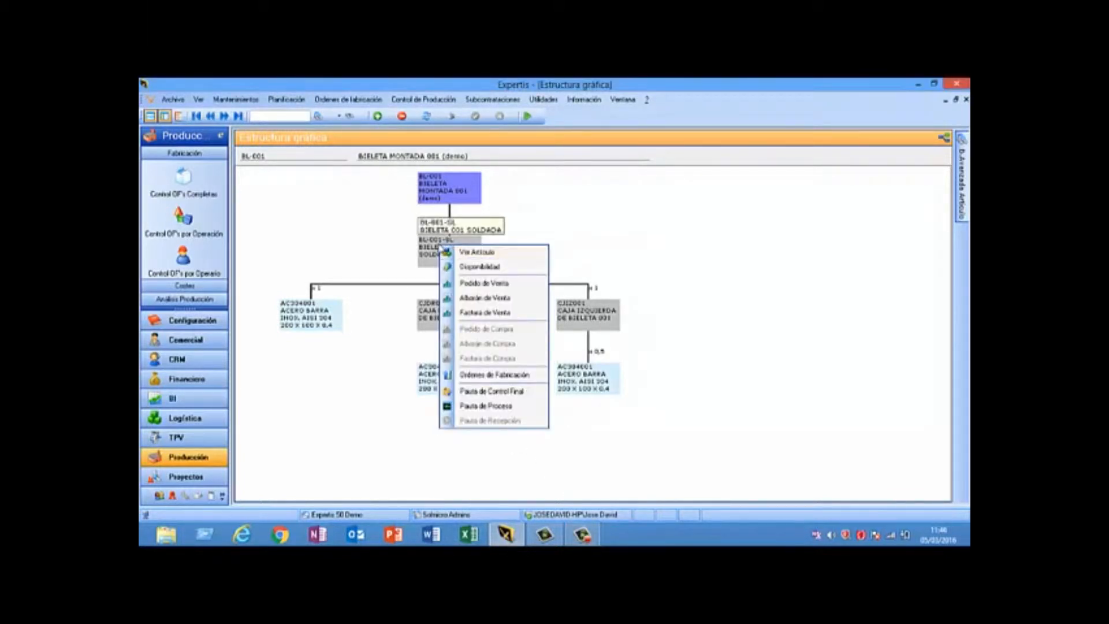
click(492, 256)
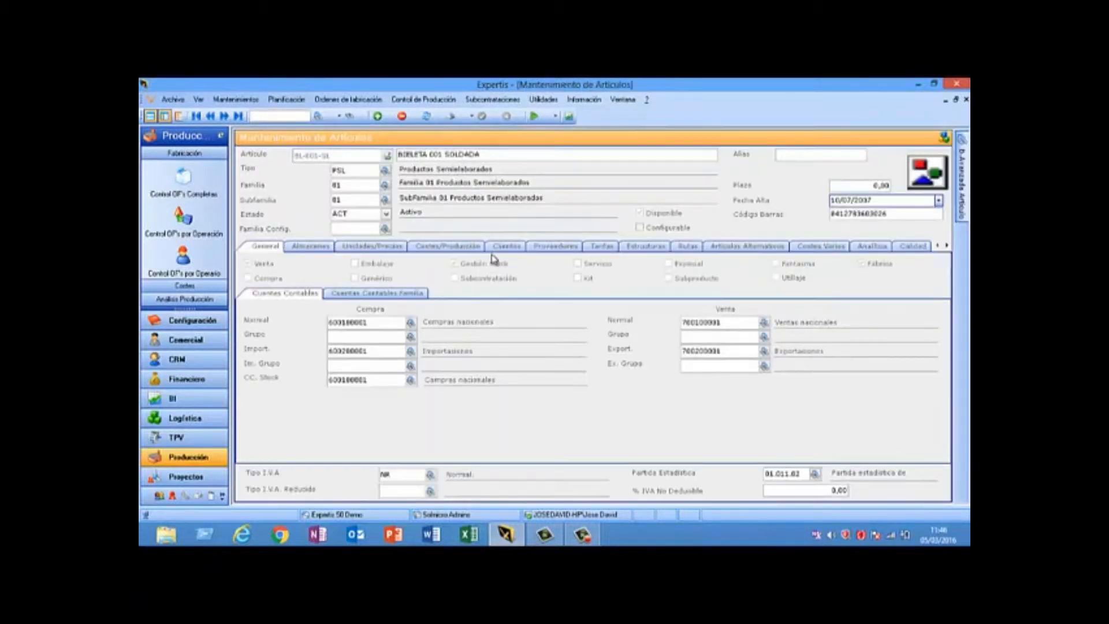
Review the structure and route of BL-001-SL and return to article BL-001 from the recent records
click(647, 248)
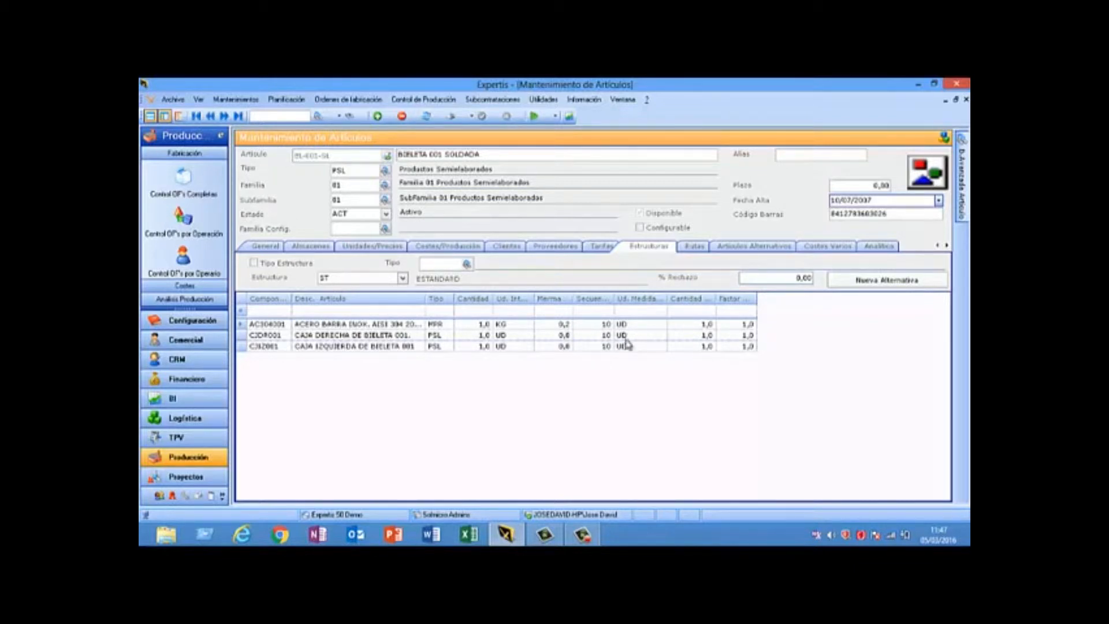
click(698, 247)
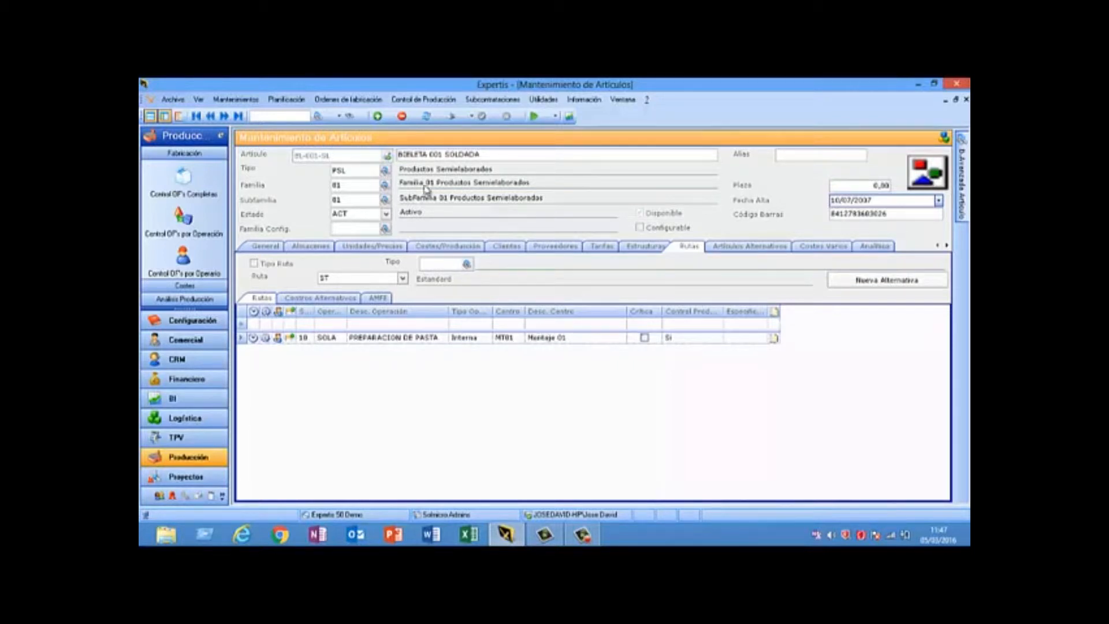
click(340, 117)
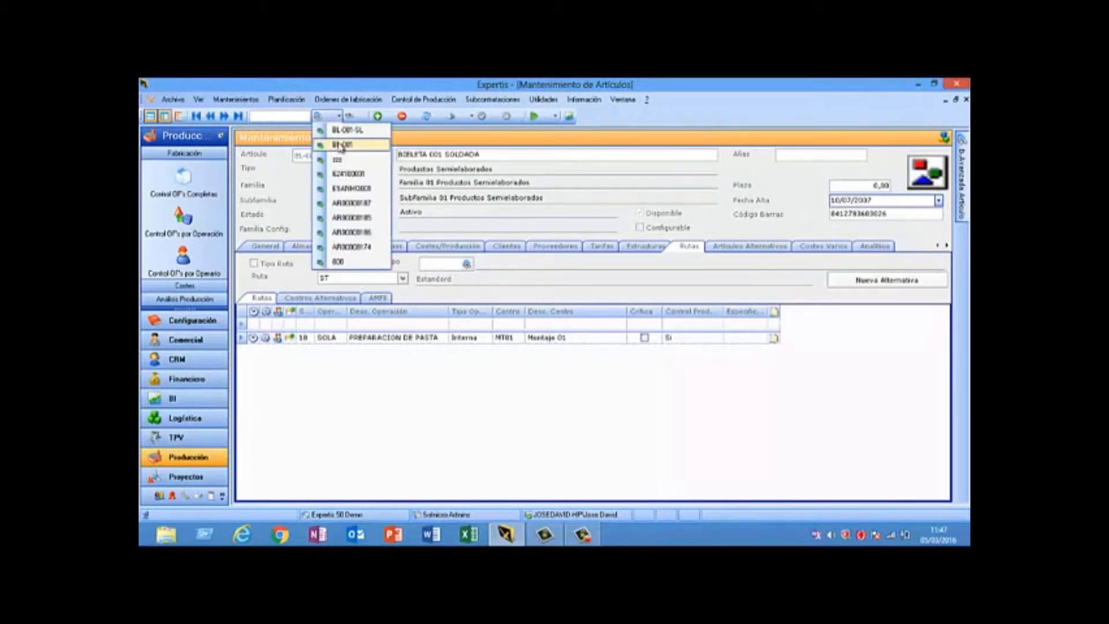
click(341, 145)
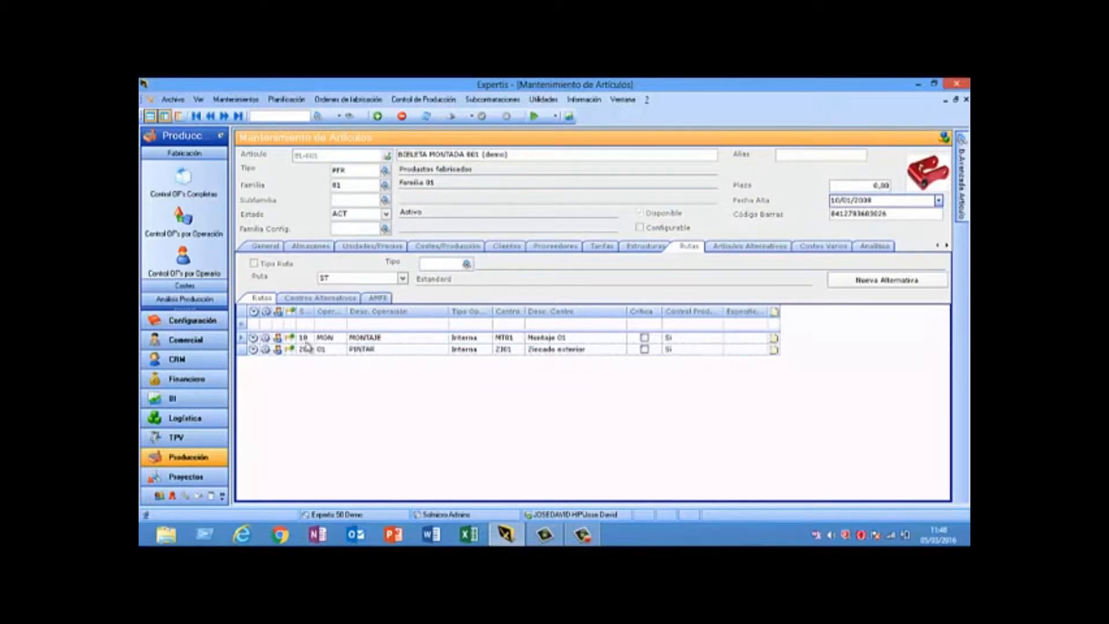
Examine the times and the preparation time unit options of the MONTAJE operation, leaving the settings without saving
click(253, 338)
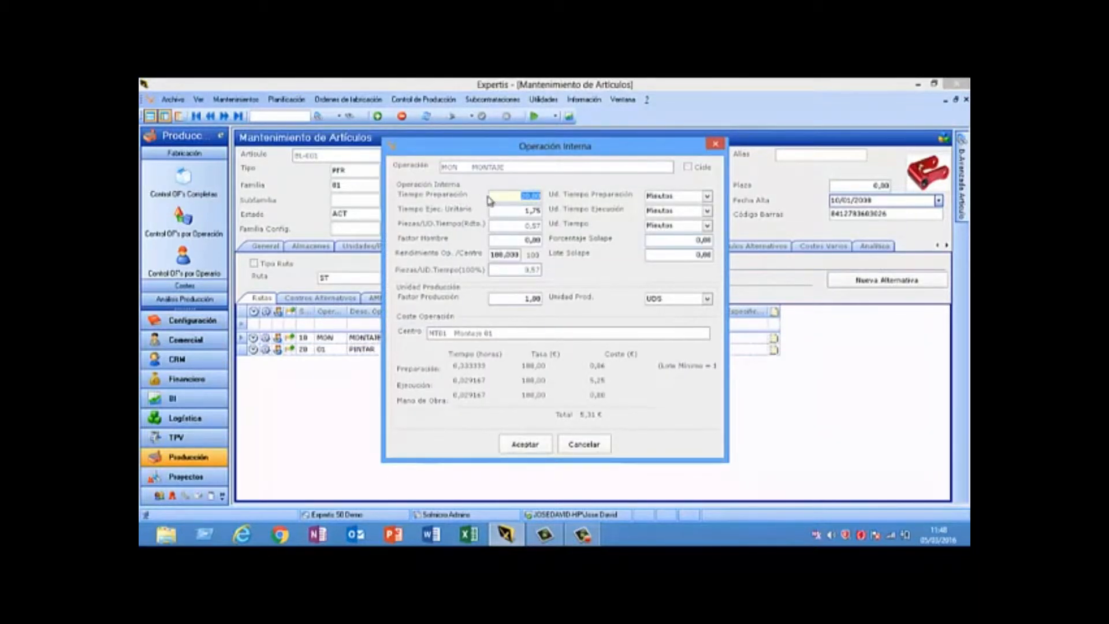
click(708, 197)
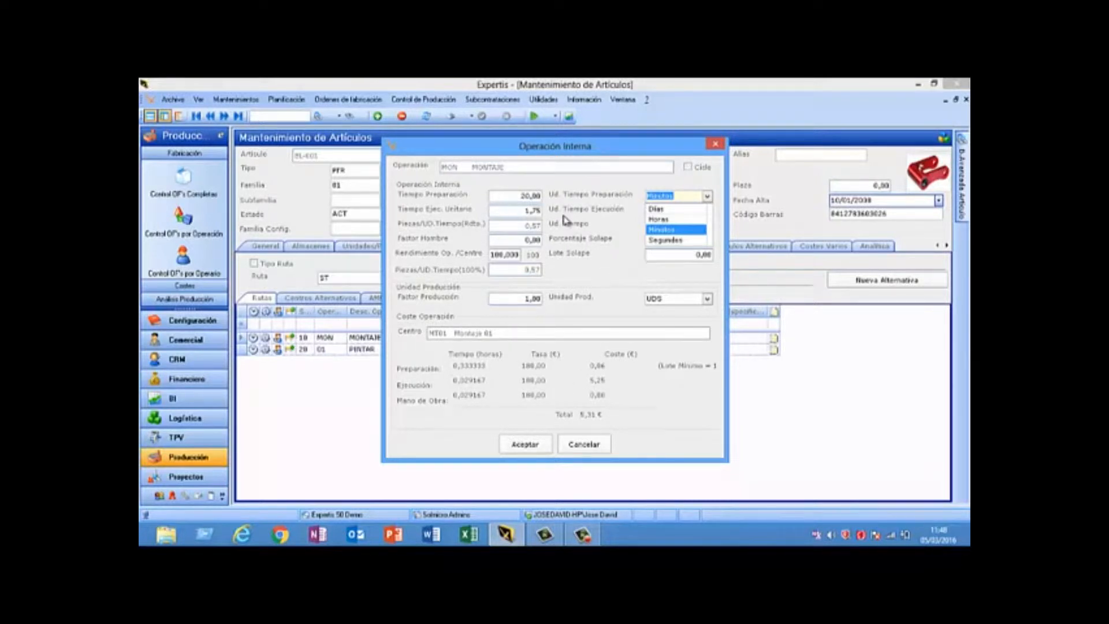
click(585, 450)
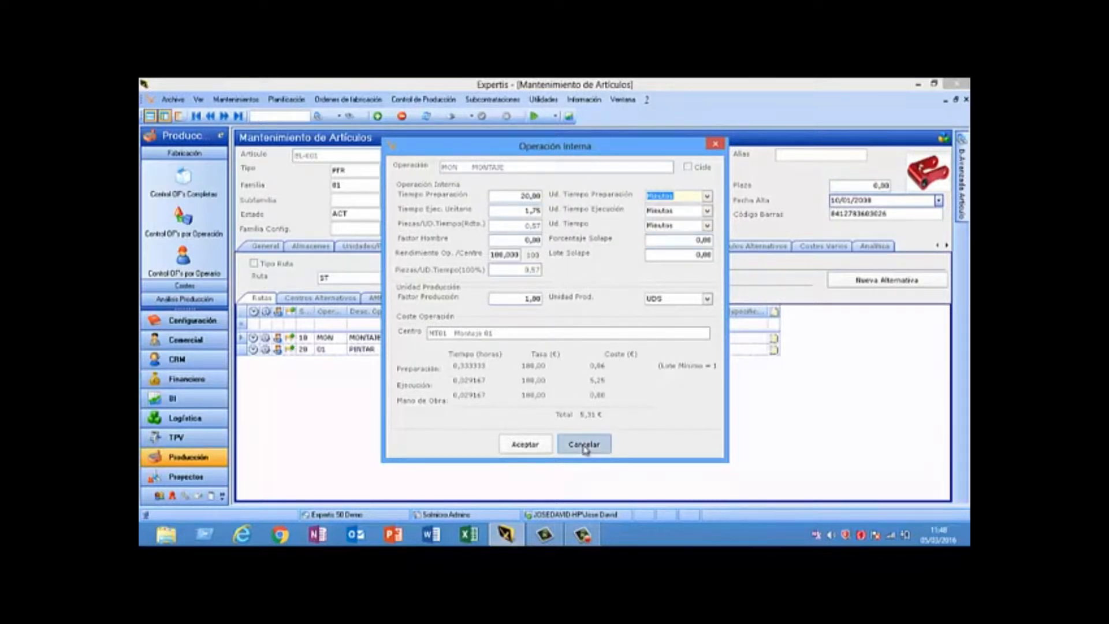
click(584, 446)
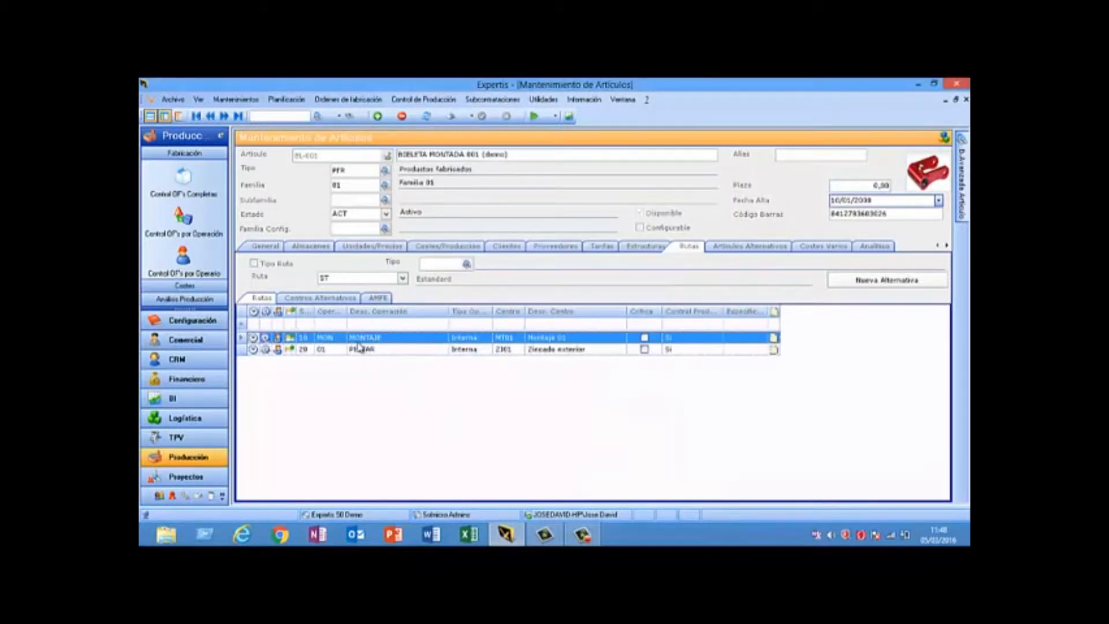
Change the MONTAJE operation's type to Externa, save the article, and inspect the external operation details without editing them
click(462, 339)
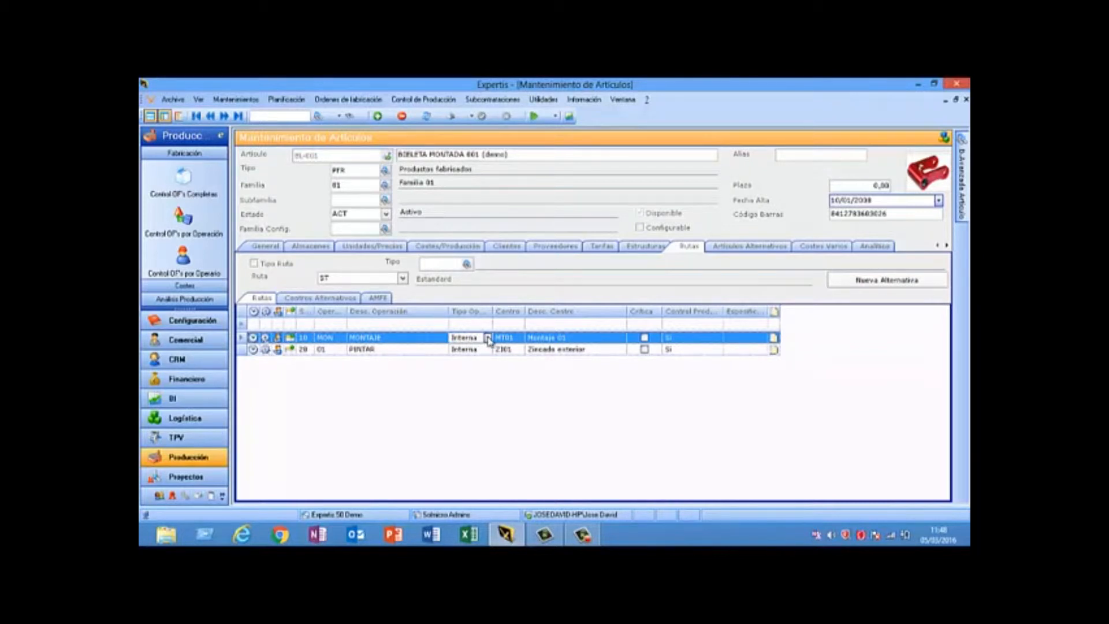
click(489, 338)
click(477, 362)
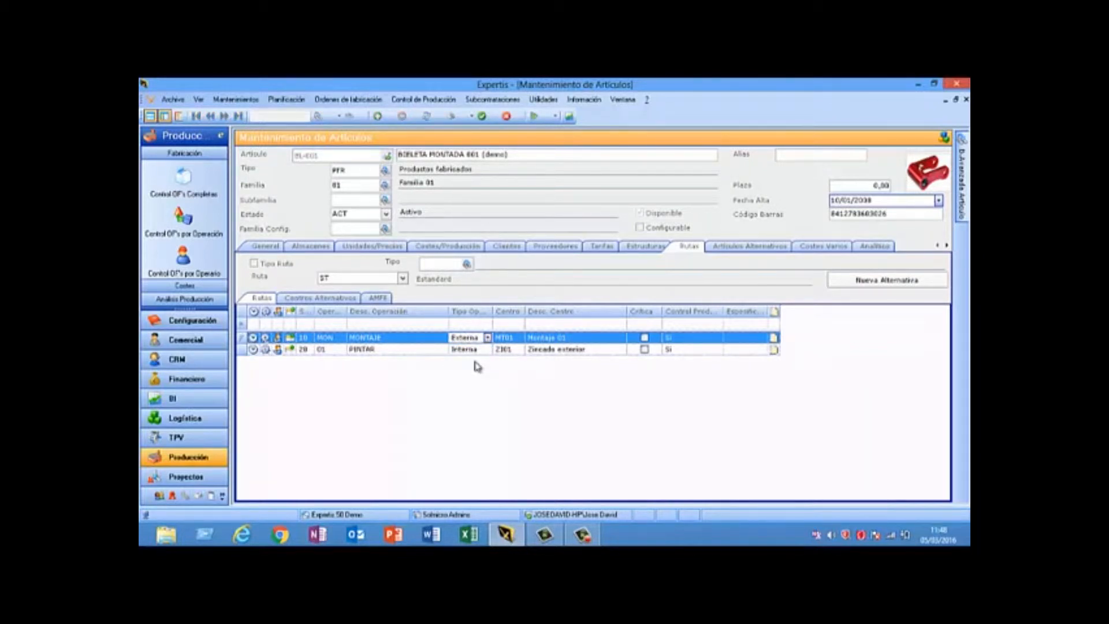
click(482, 116)
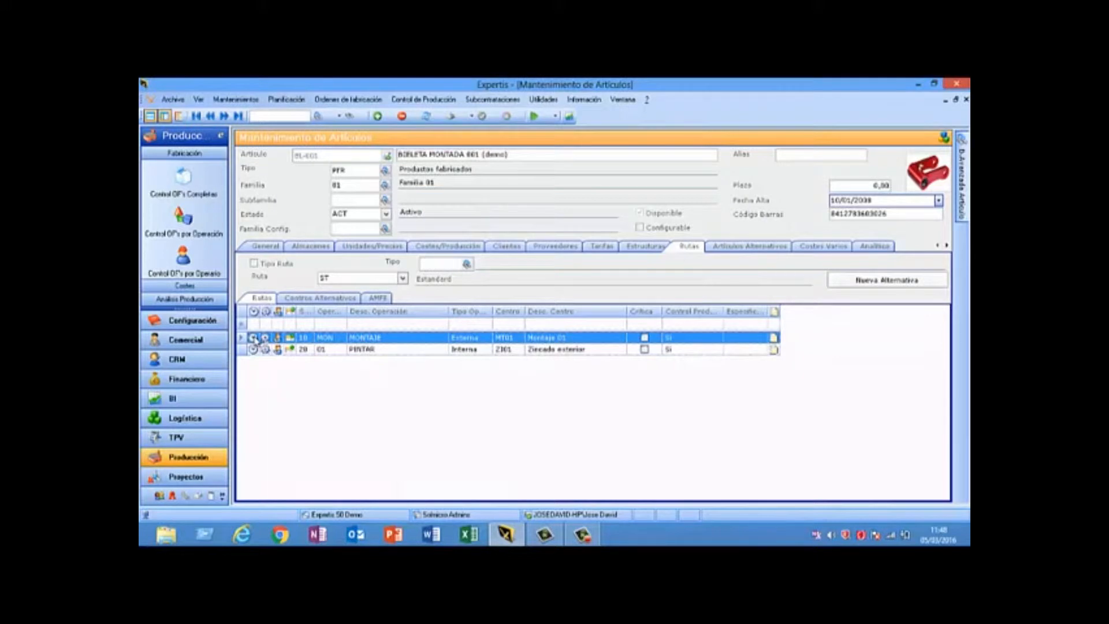
click(253, 339)
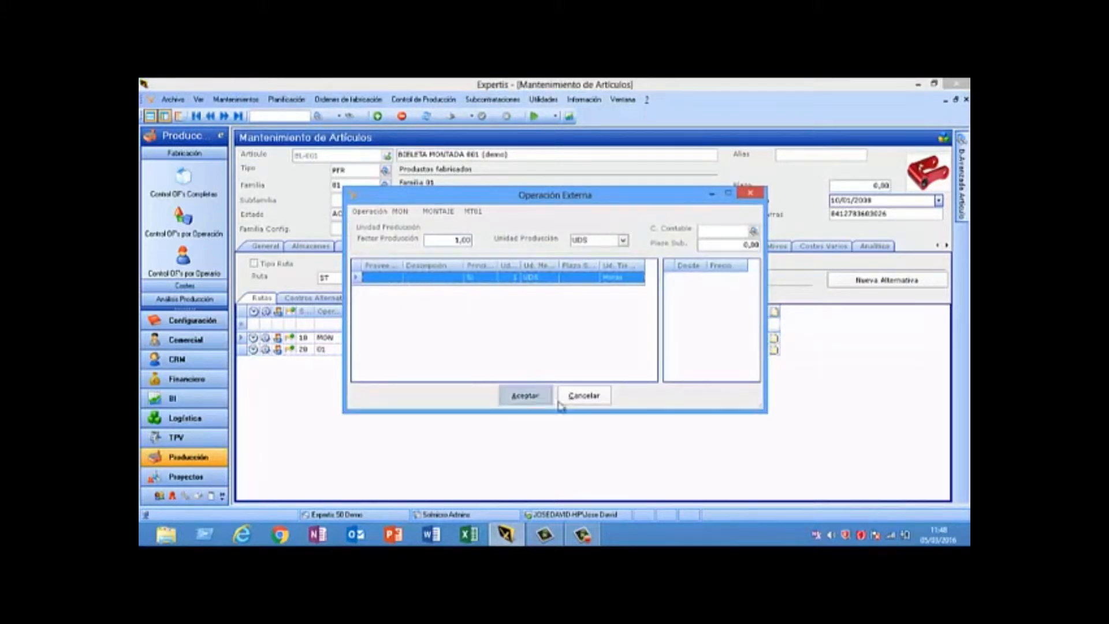
click(582, 397)
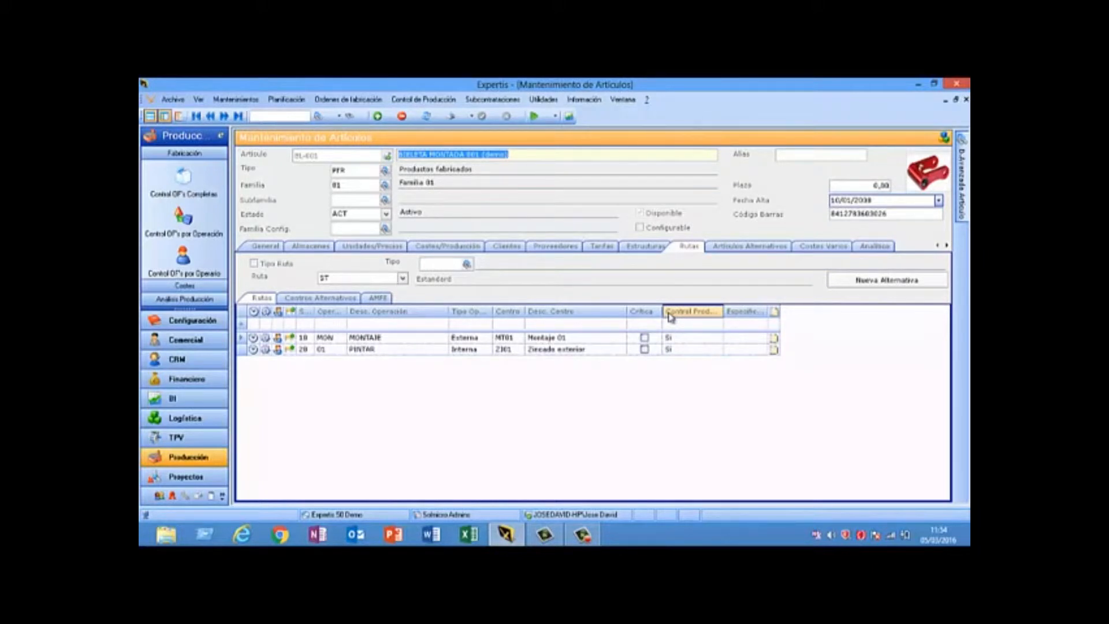
Open the manufacturing orders form and choose BL-001 as the article of the new order
click(348, 99)
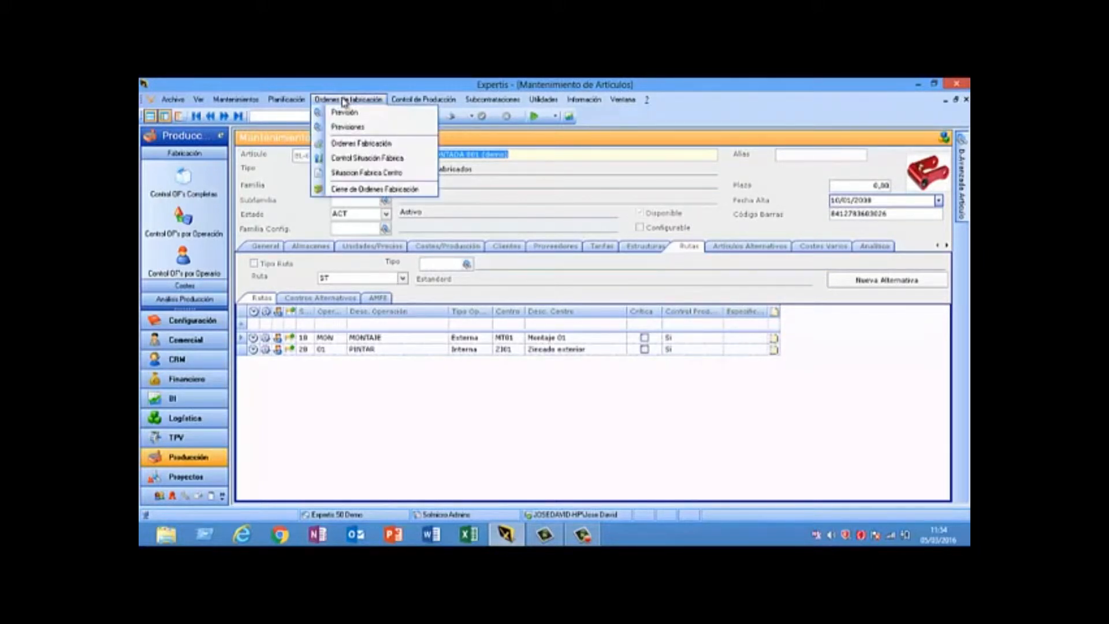
click(353, 144)
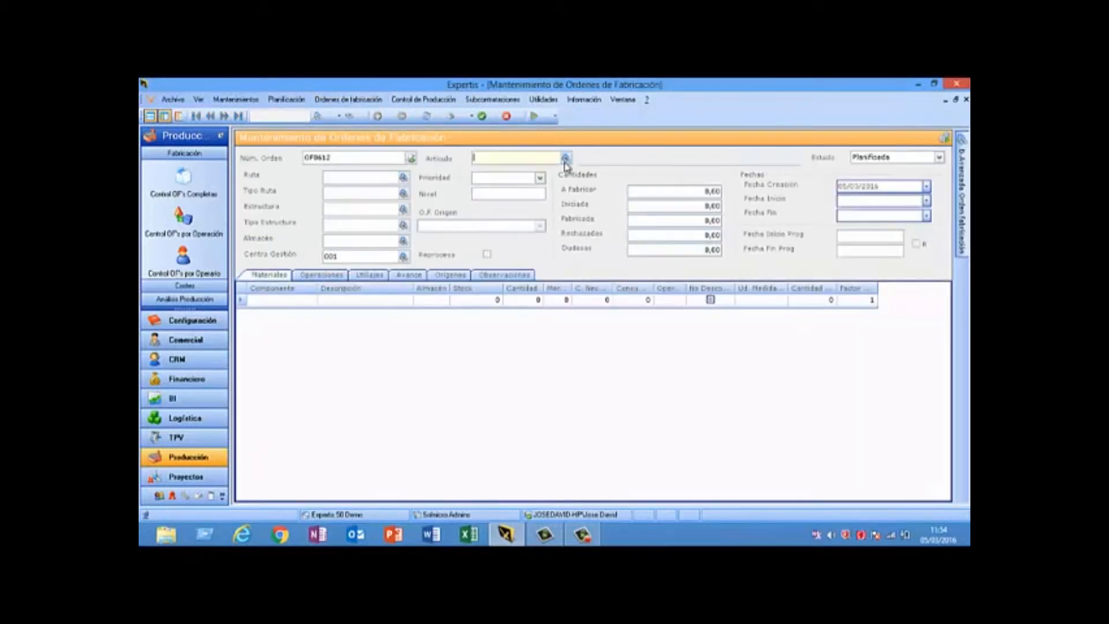
click(566, 157)
click(575, 252)
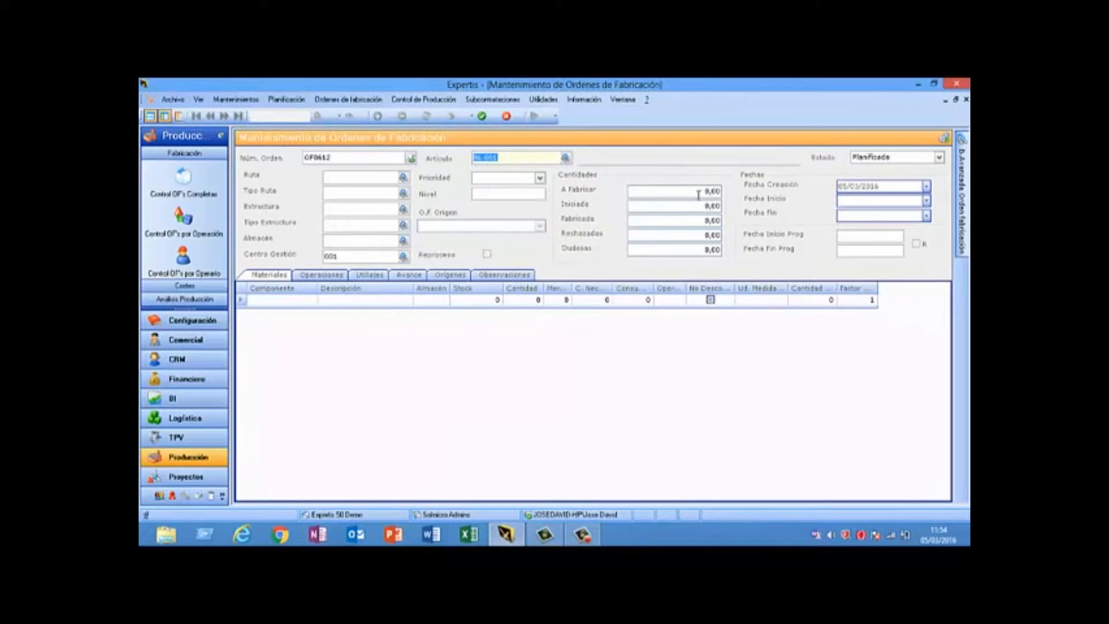
Set the quantity to manufacture to 1000, pick a start date and the end date 06/03/2016, and save the order
click(699, 193)
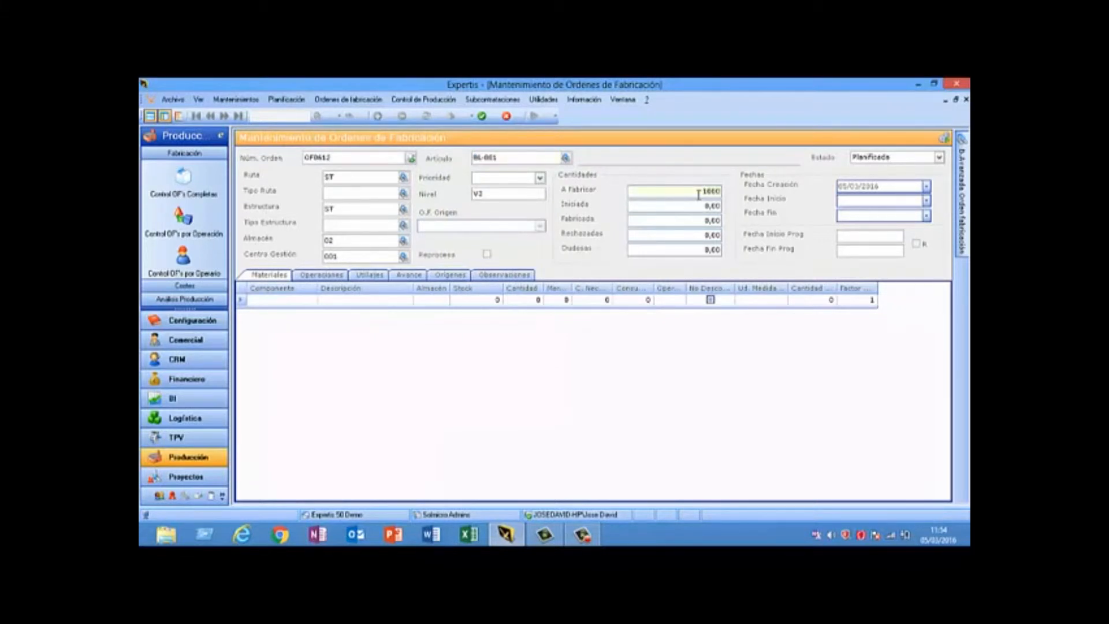
click(926, 201)
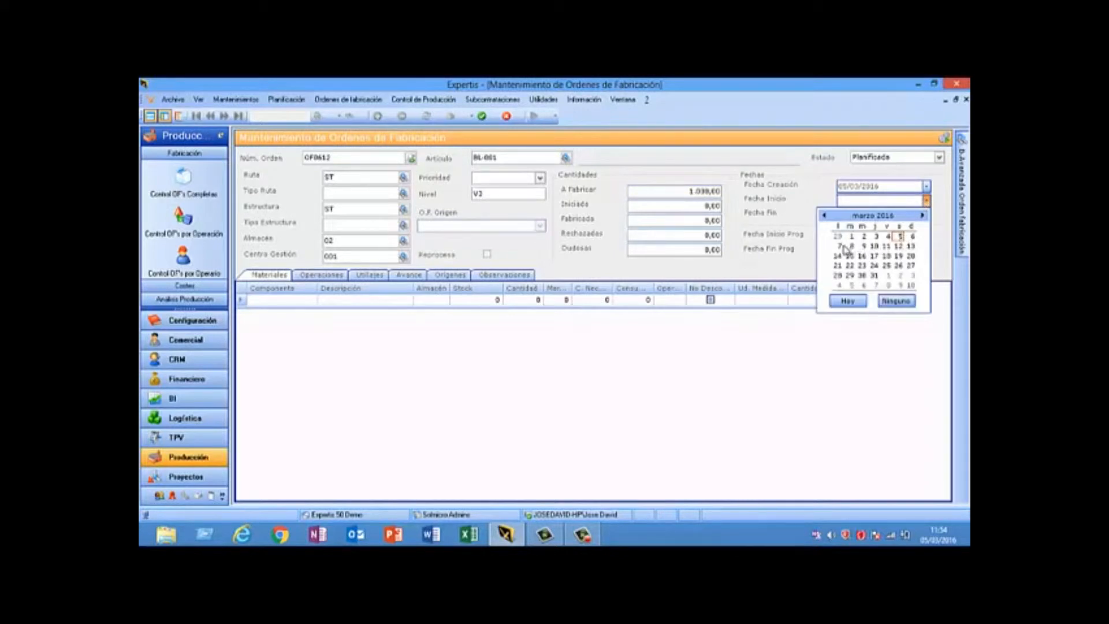
click(864, 246)
click(926, 217)
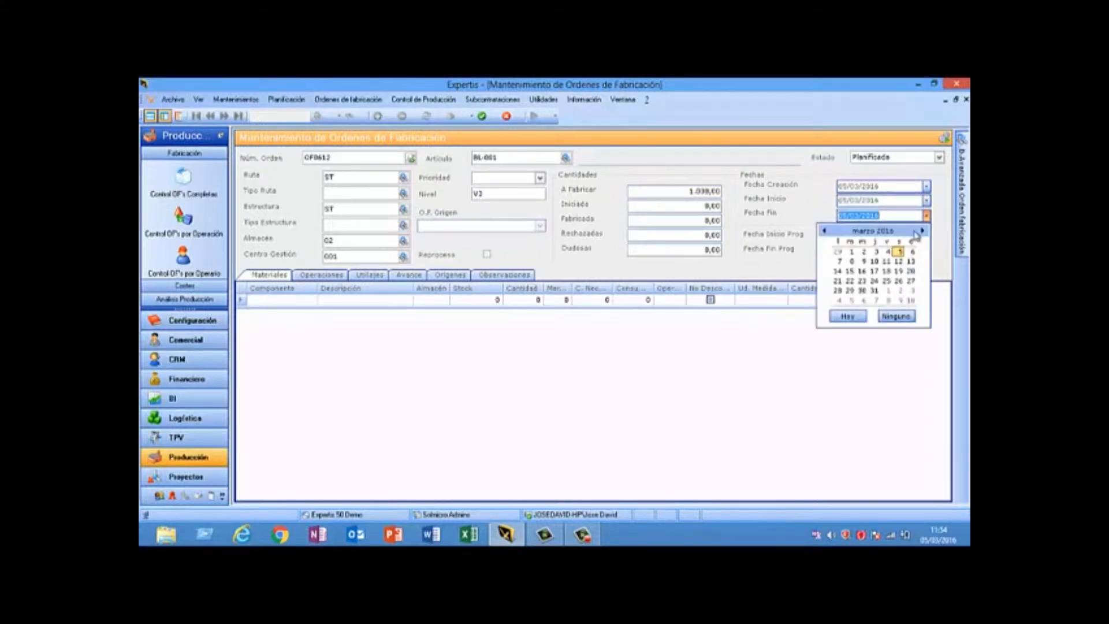
click(912, 253)
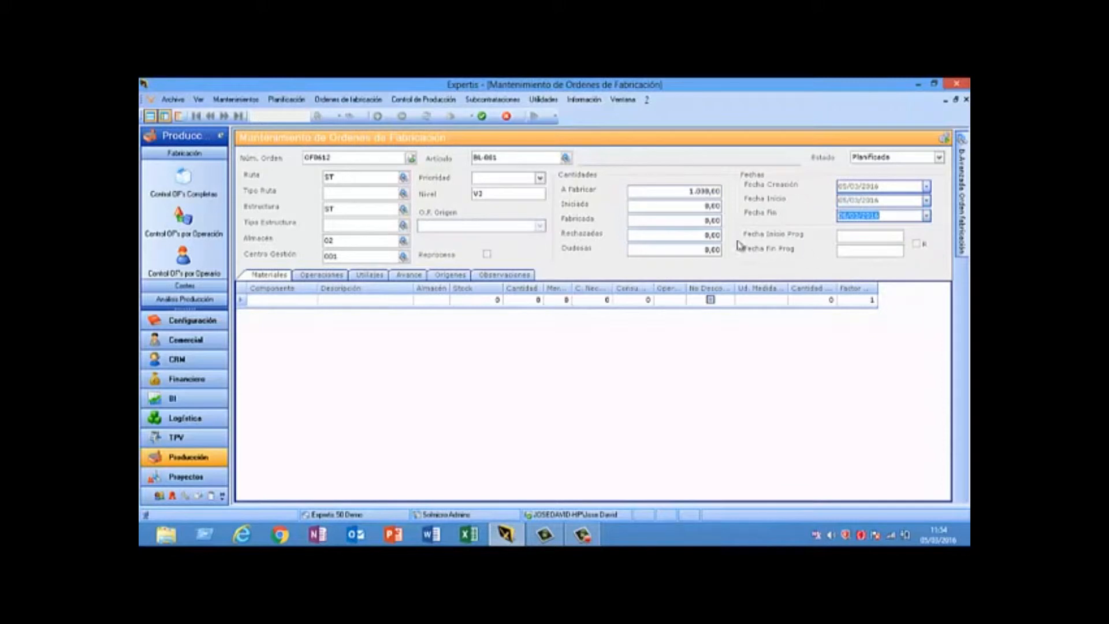
click(483, 118)
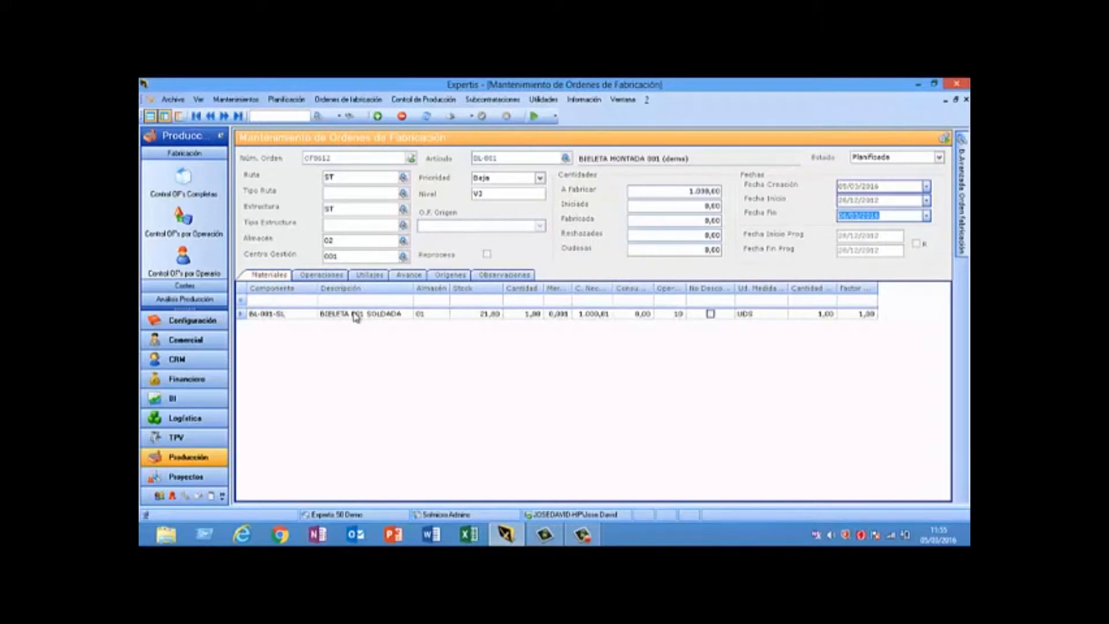
Review the order's operations and open the generation of component manufacturing orders for it
click(328, 277)
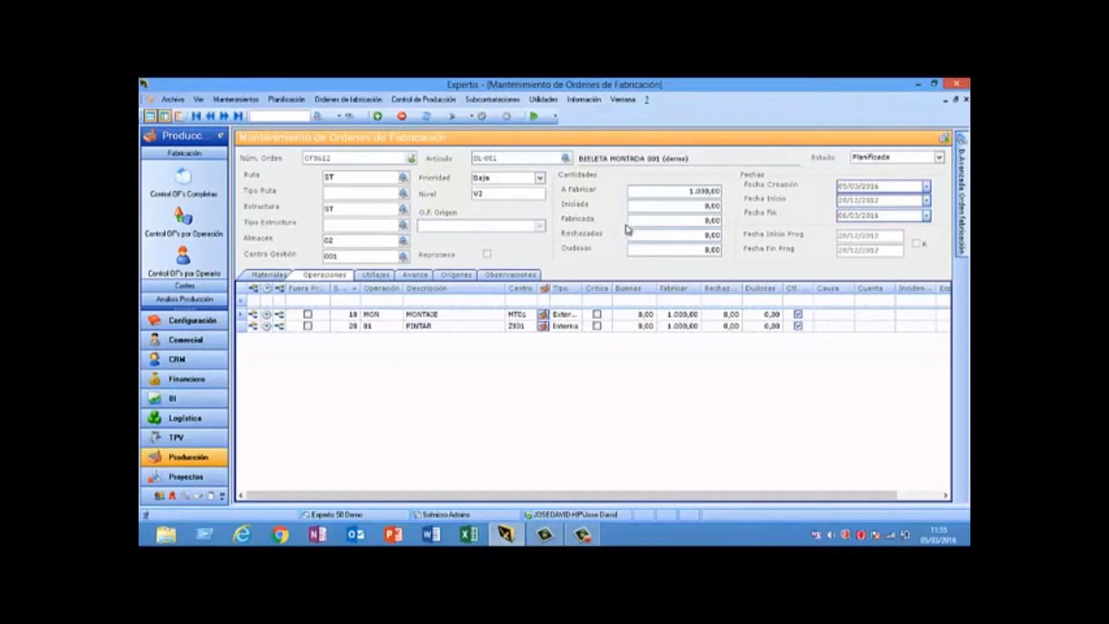
click(556, 117)
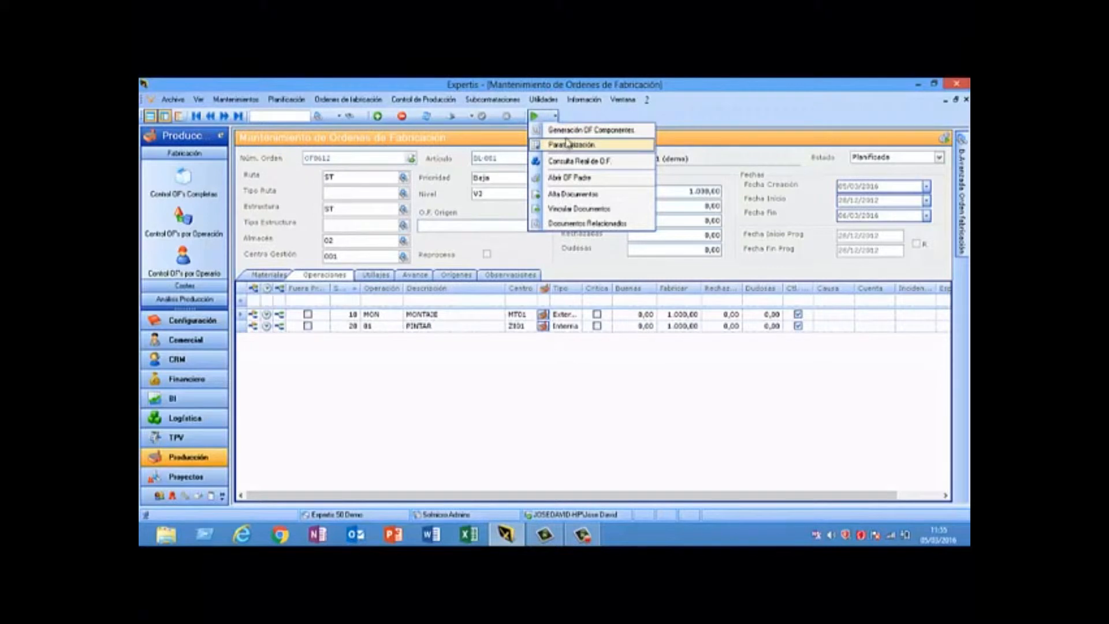
click(570, 130)
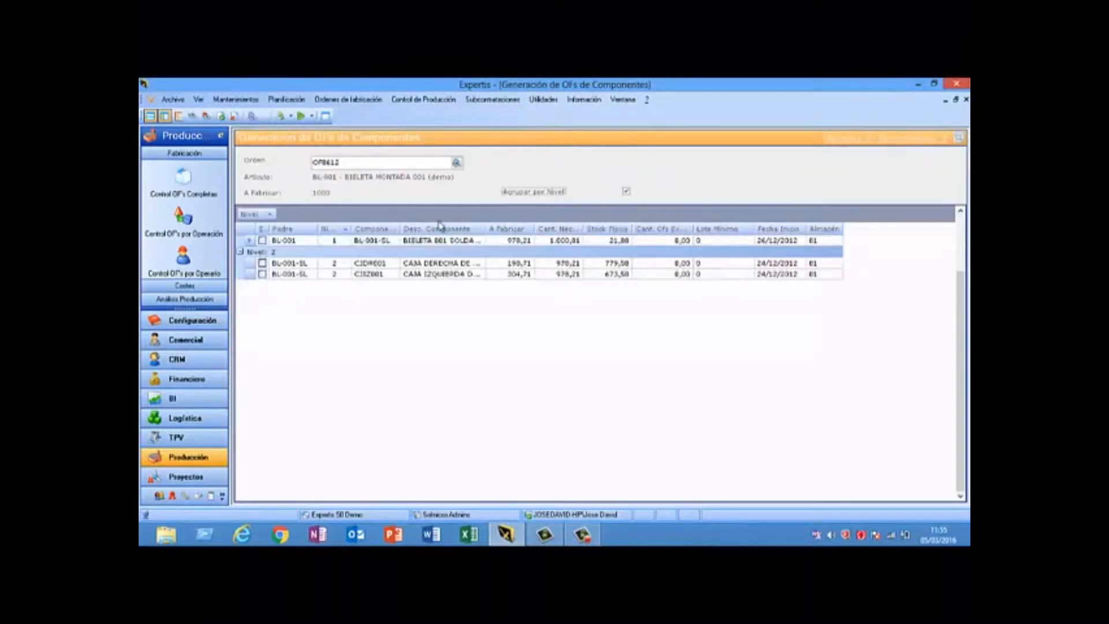
Mark all proposed component orders for generation and check the BL-001-SL, CJDR001 and CJIZ001 lines
click(221, 116)
click(364, 243)
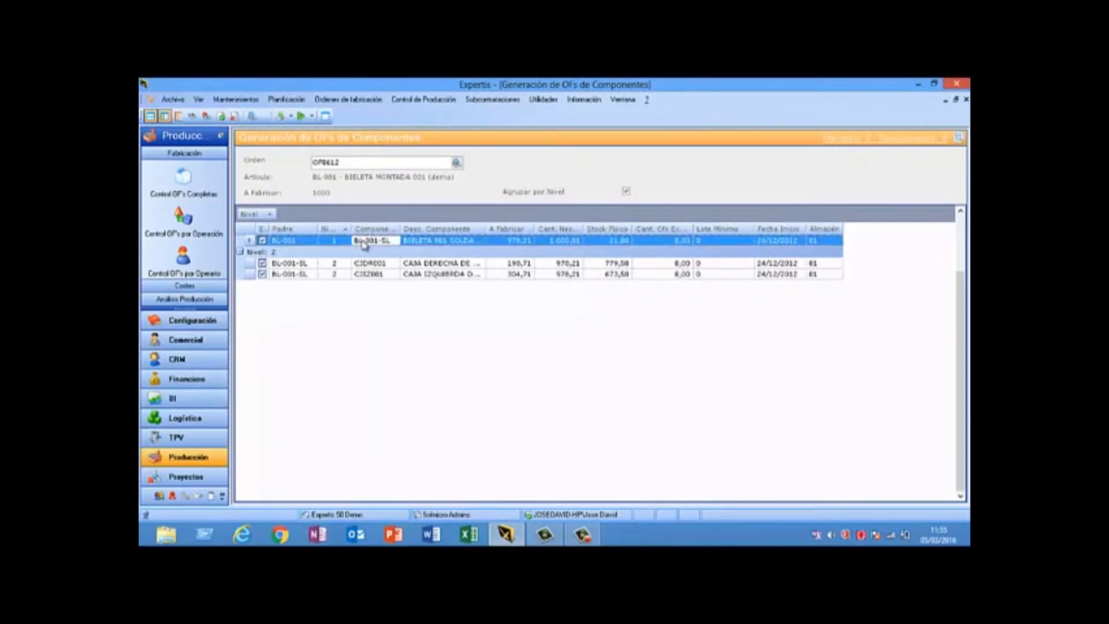
click(378, 266)
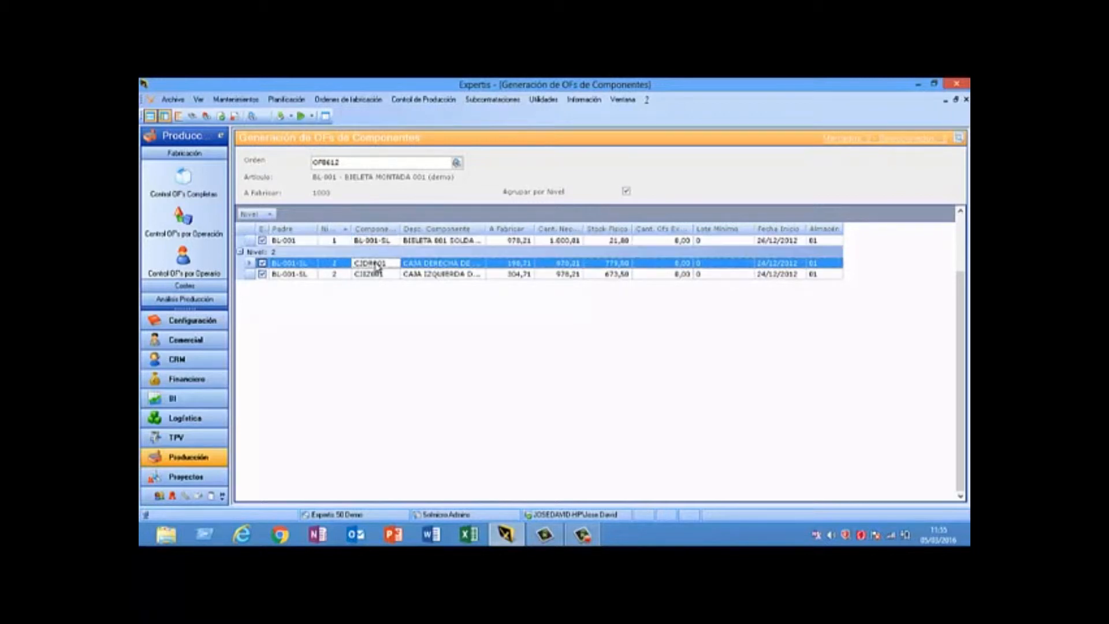
click(380, 275)
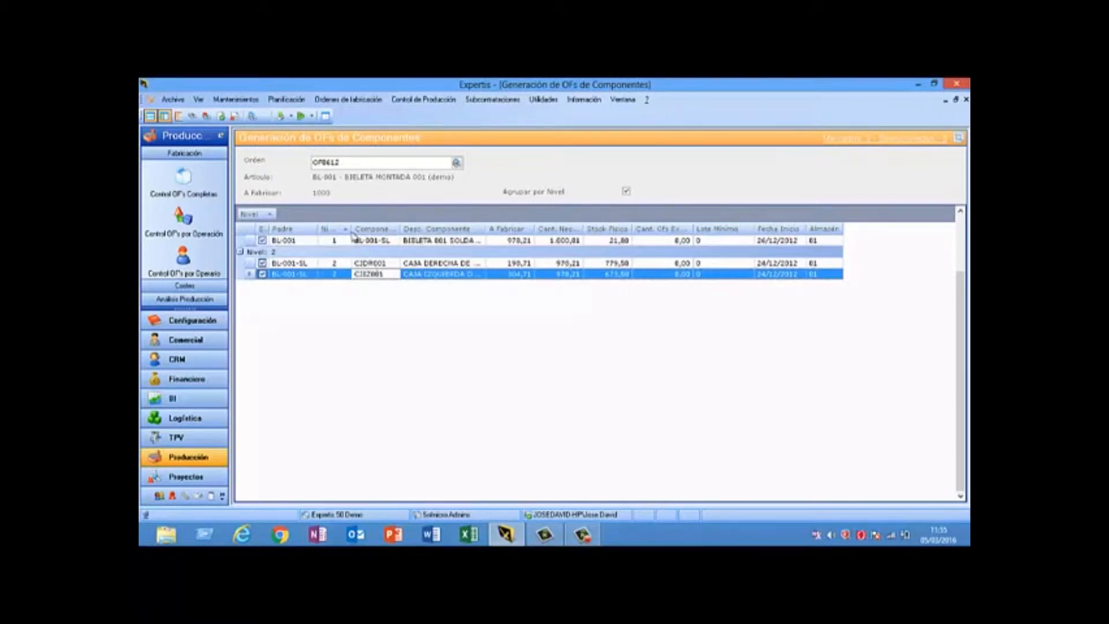
Generate the manufacturing orders for the marked component lines and accept the process details
click(311, 120)
click(601, 349)
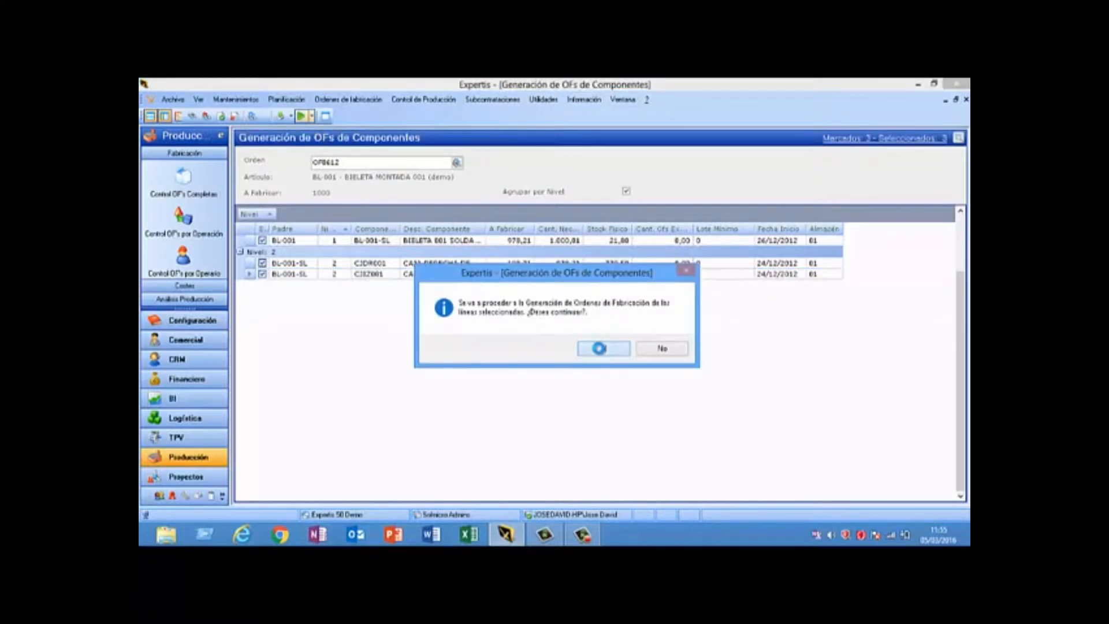
click(577, 397)
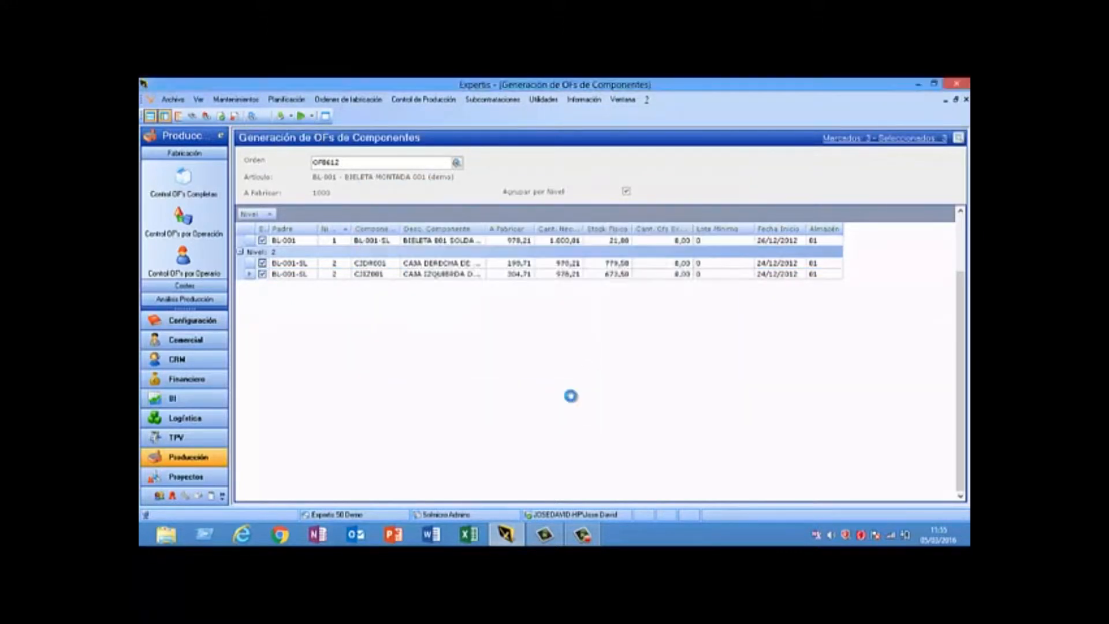
click(587, 350)
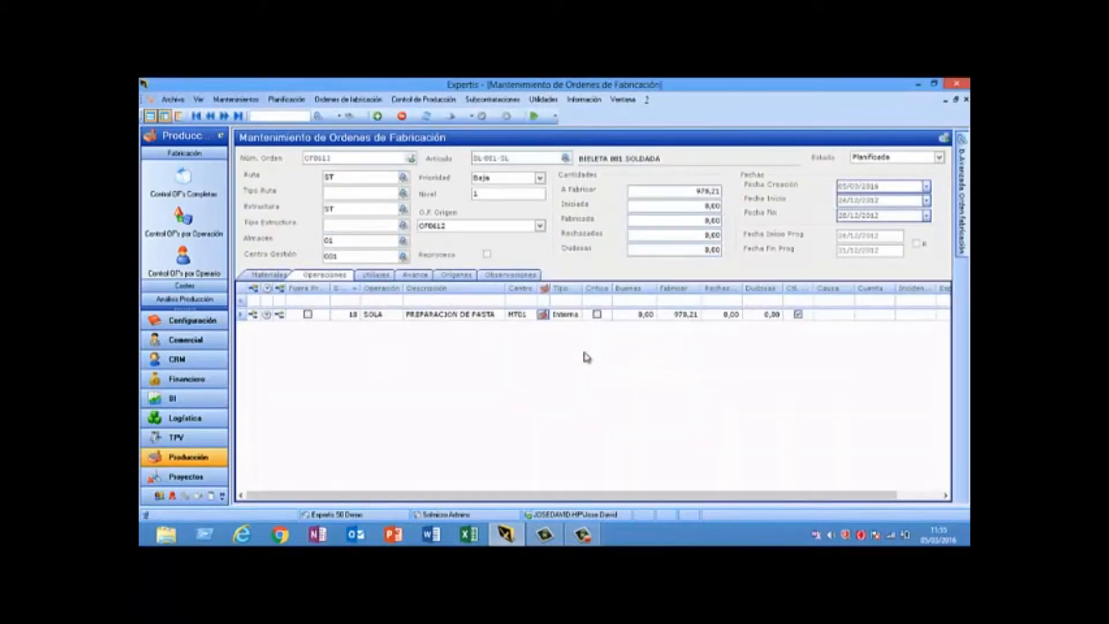
Reopen the parent manufacturing order for BL-001 and view its component materials
click(339, 116)
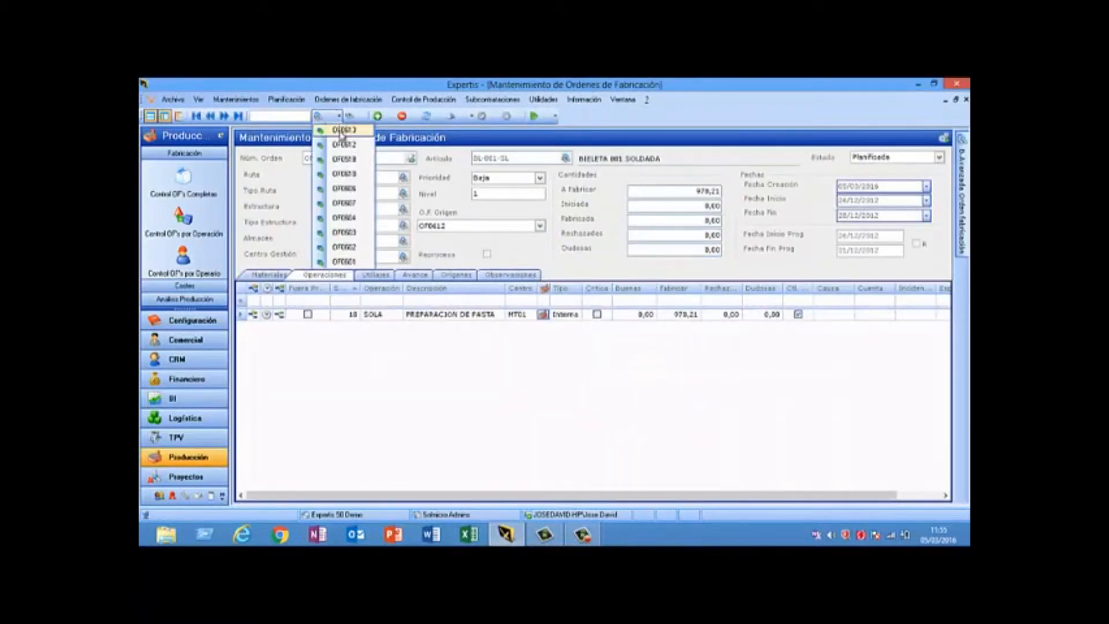
click(343, 146)
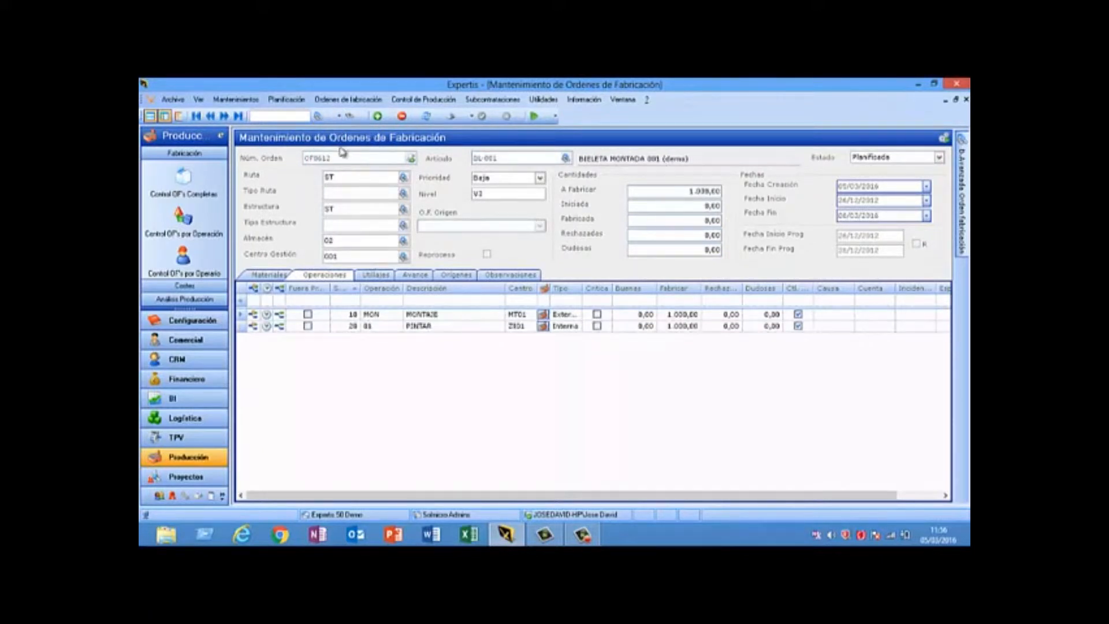
click(268, 277)
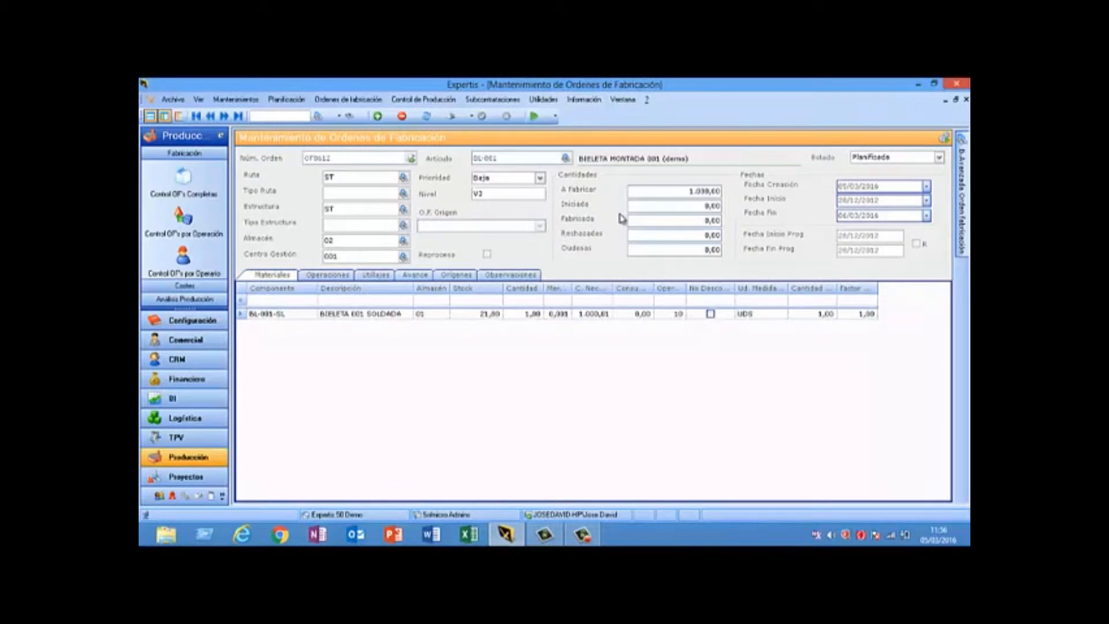
Issue the Listado Orden Fabricación report for the BL-001 order and review the available order states
click(472, 117)
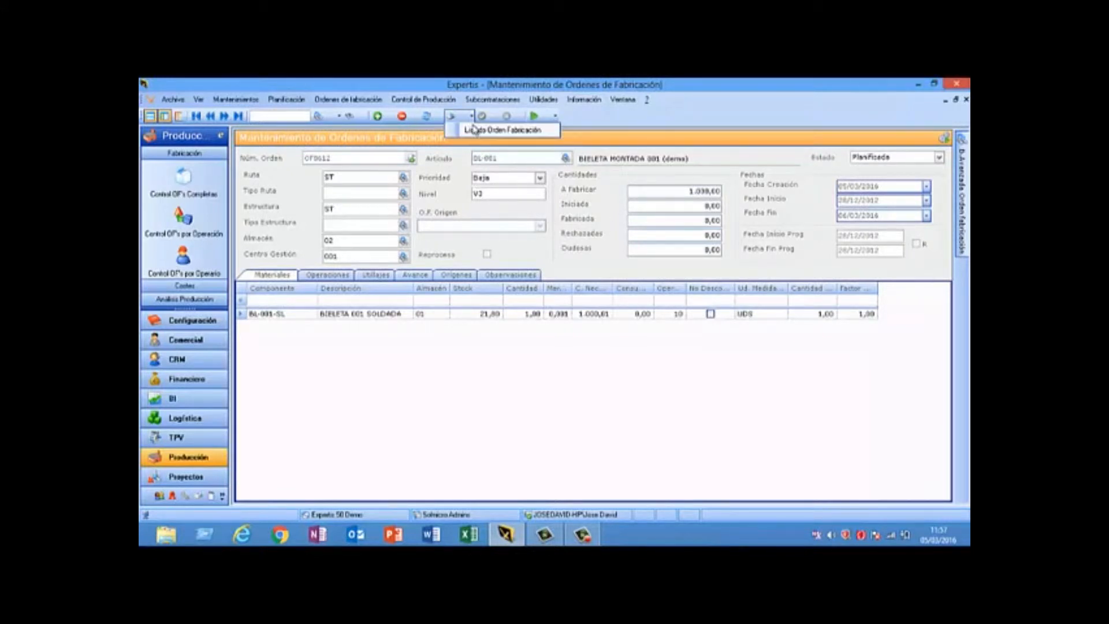
click(477, 132)
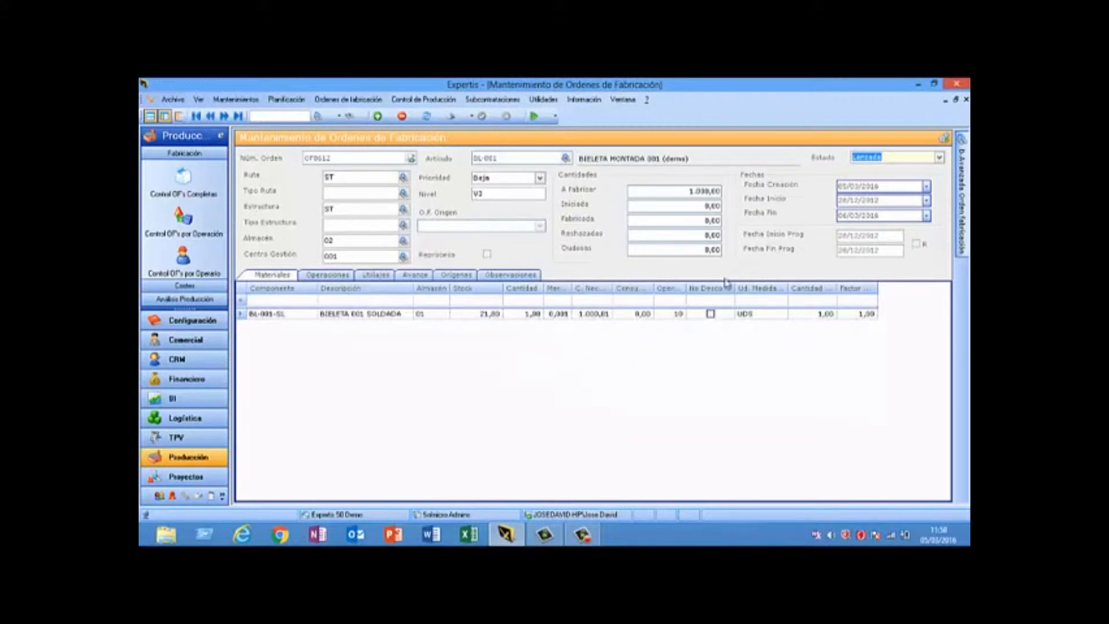
click(940, 159)
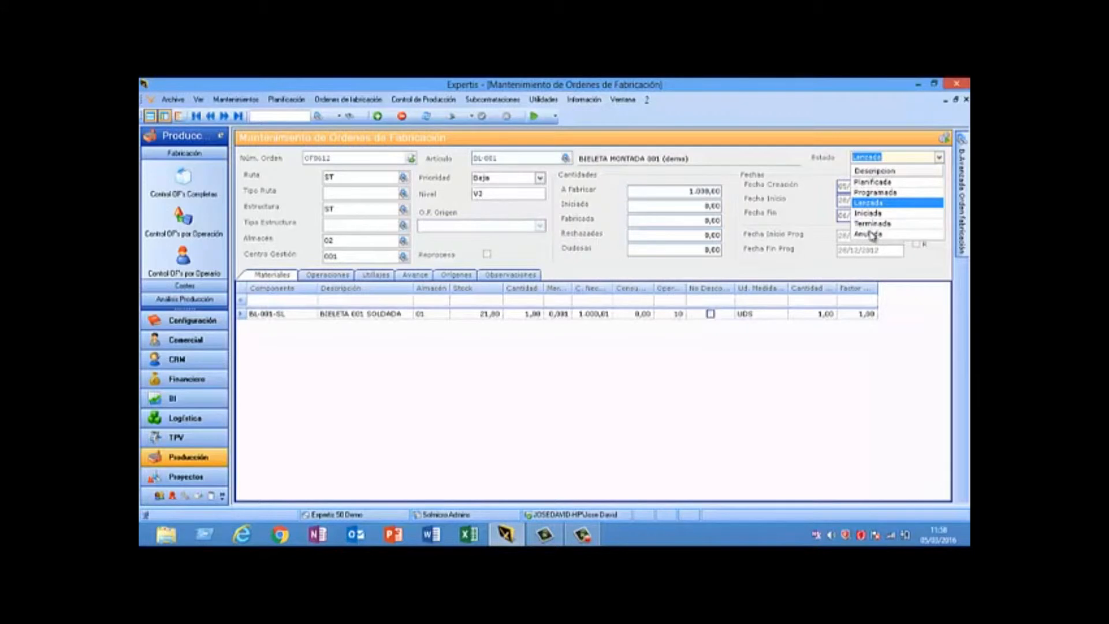
click(941, 158)
click(946, 100)
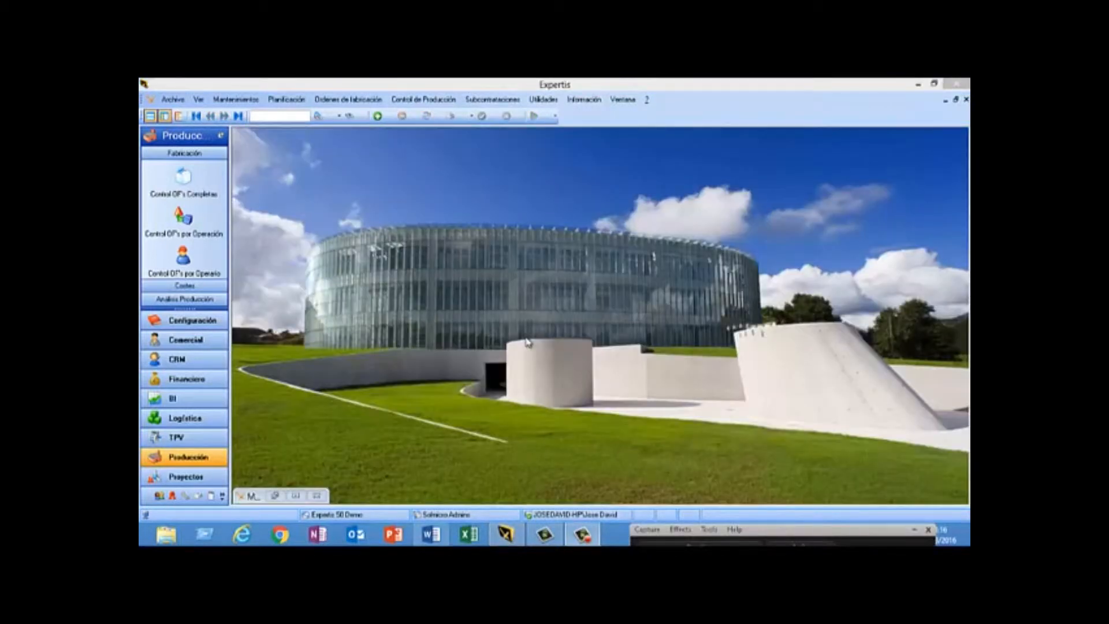
click(287, 99)
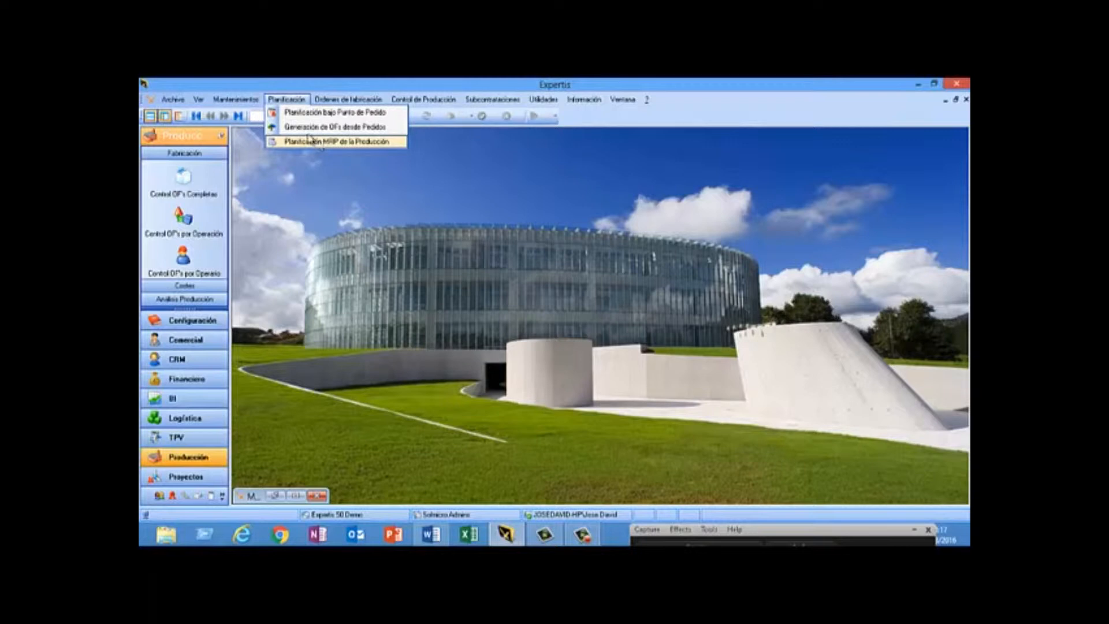
click(354, 133)
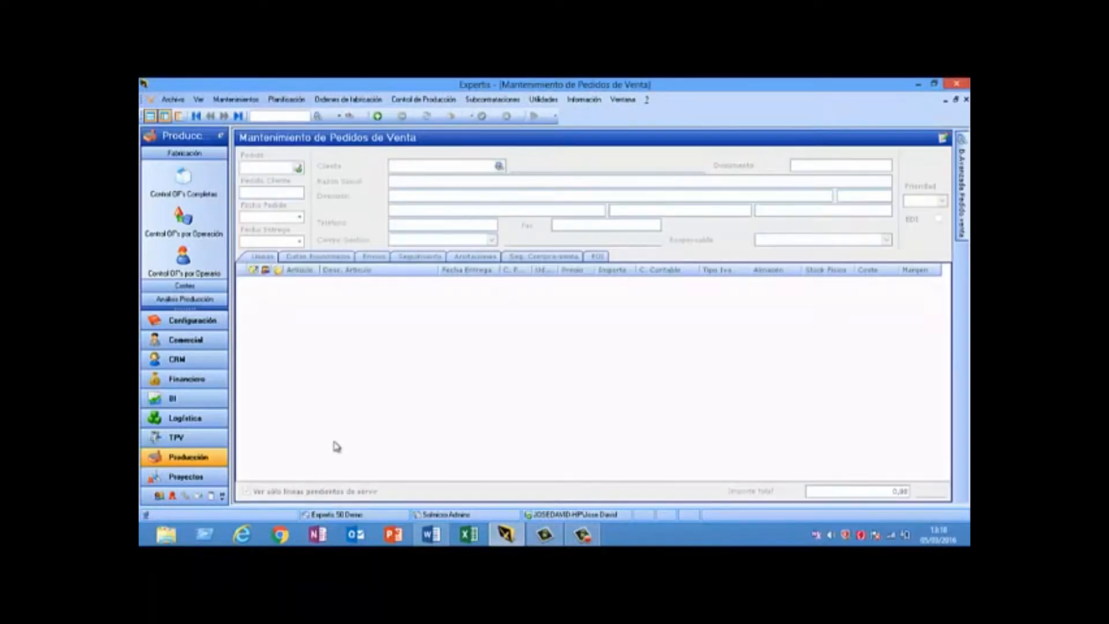
Create a sales order and assign the customer Construccion y Auxiliar Automoviles, found by searching customer descriptions for demo
click(377, 115)
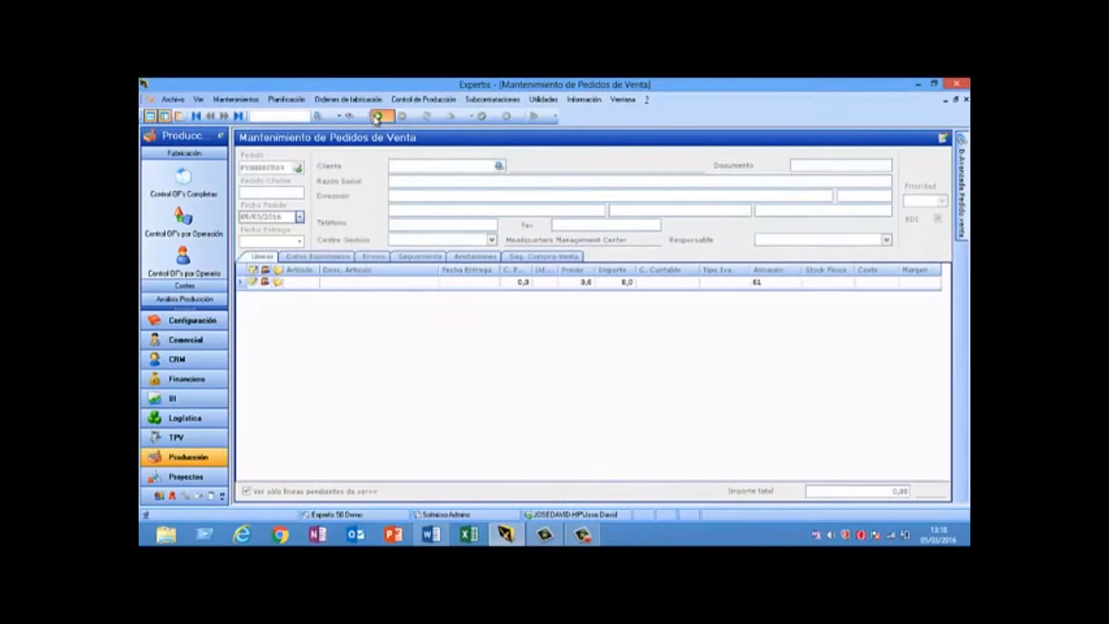
click(499, 166)
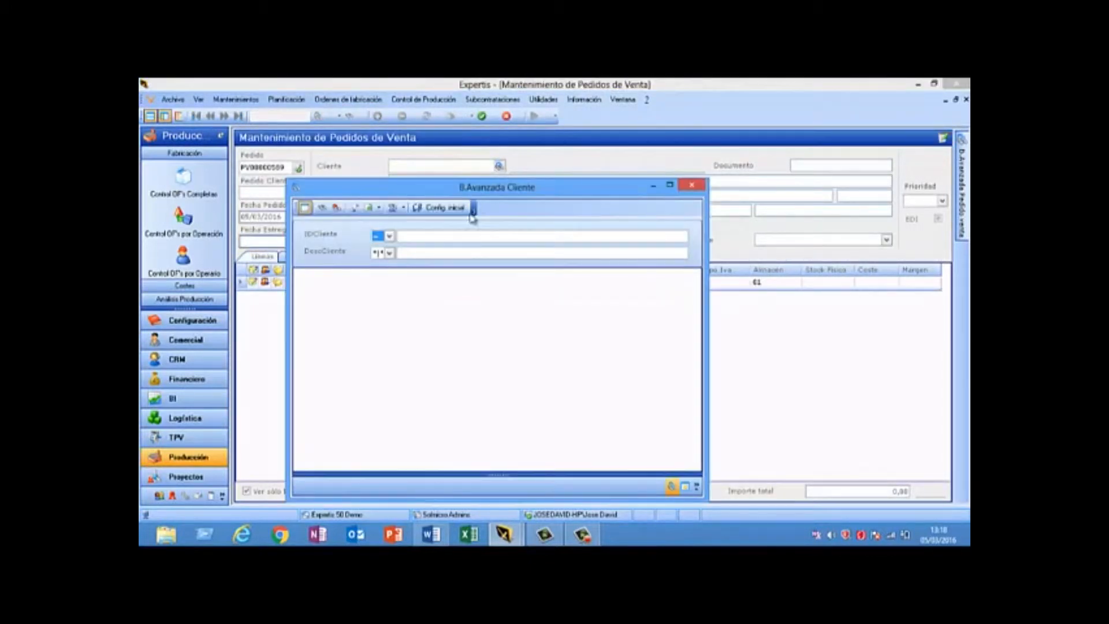
click(427, 253)
text(demo)
key(Return)
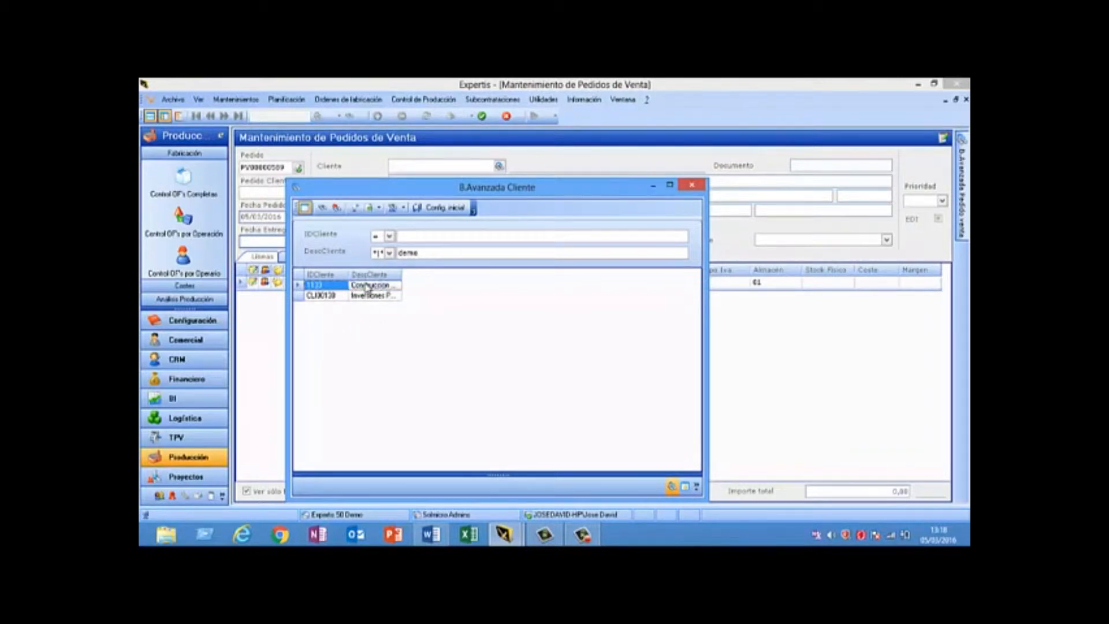
double_click(367, 285)
Add article BL-001 to the first line of the sales order by searching article descriptions for demo
click(308, 283)
click(313, 283)
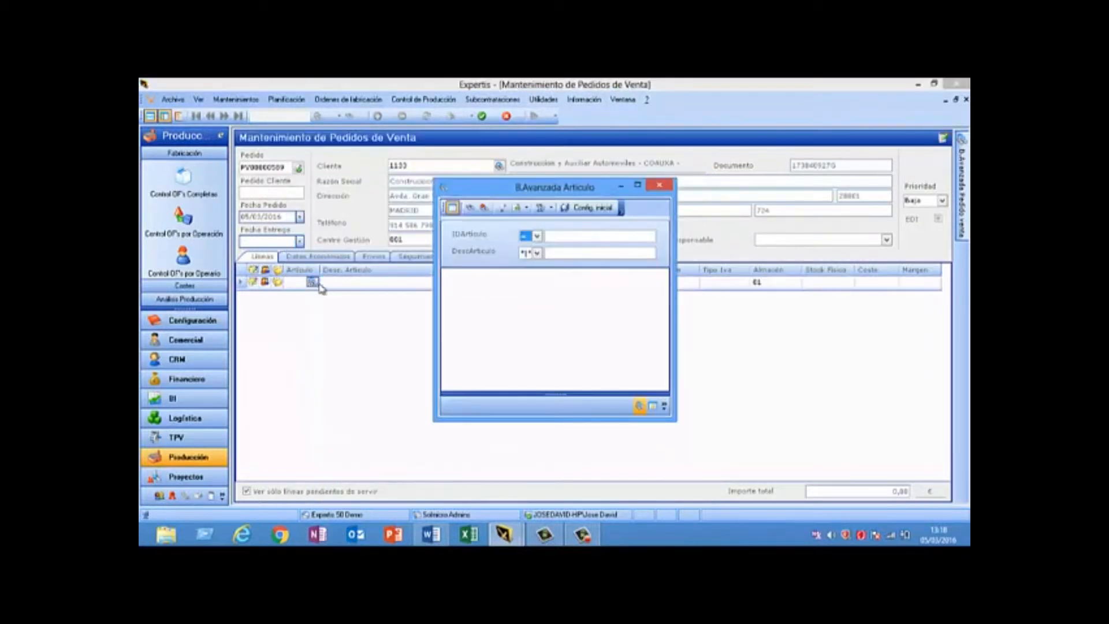
text(demo)
key(Return)
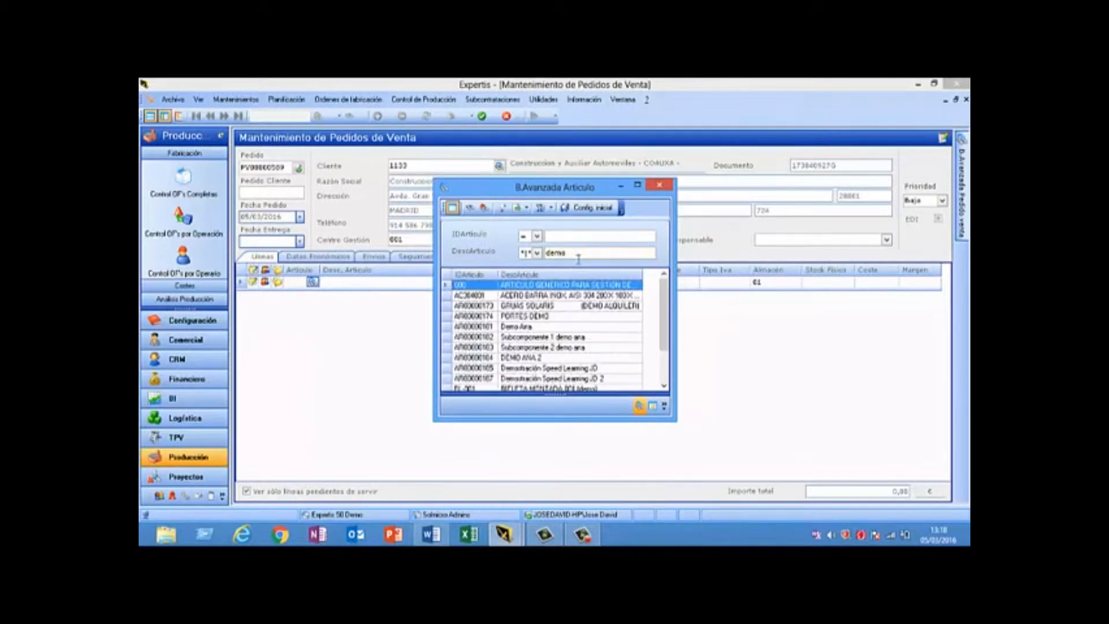
double_click(517, 388)
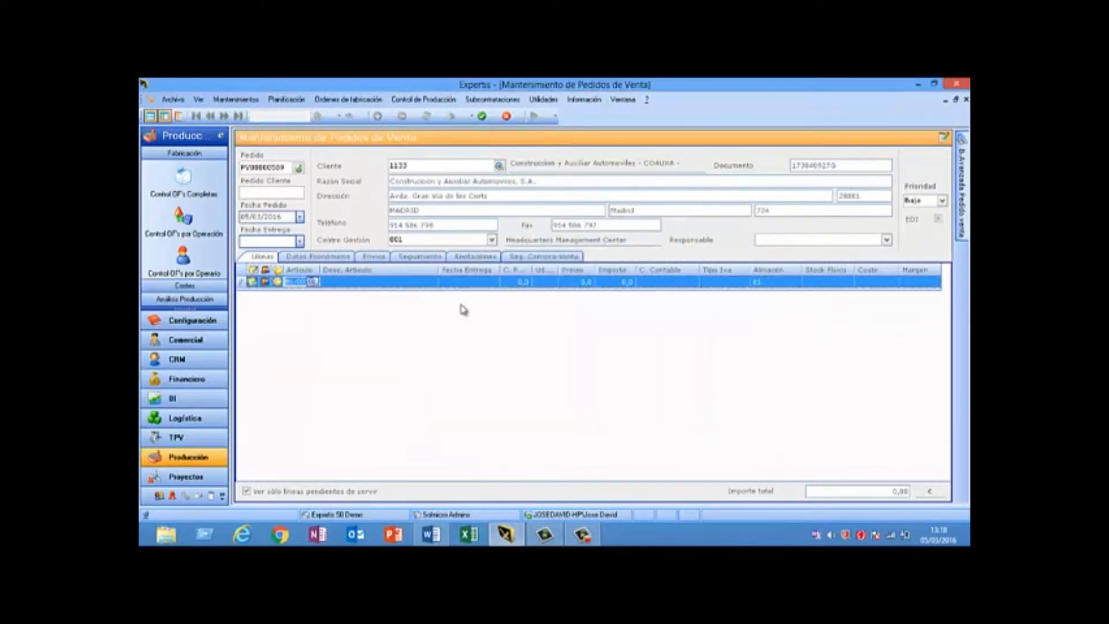
Set the line's delivery date to 06/03/2016 and its quantity to 2, and save the sales order
click(462, 283)
click(496, 282)
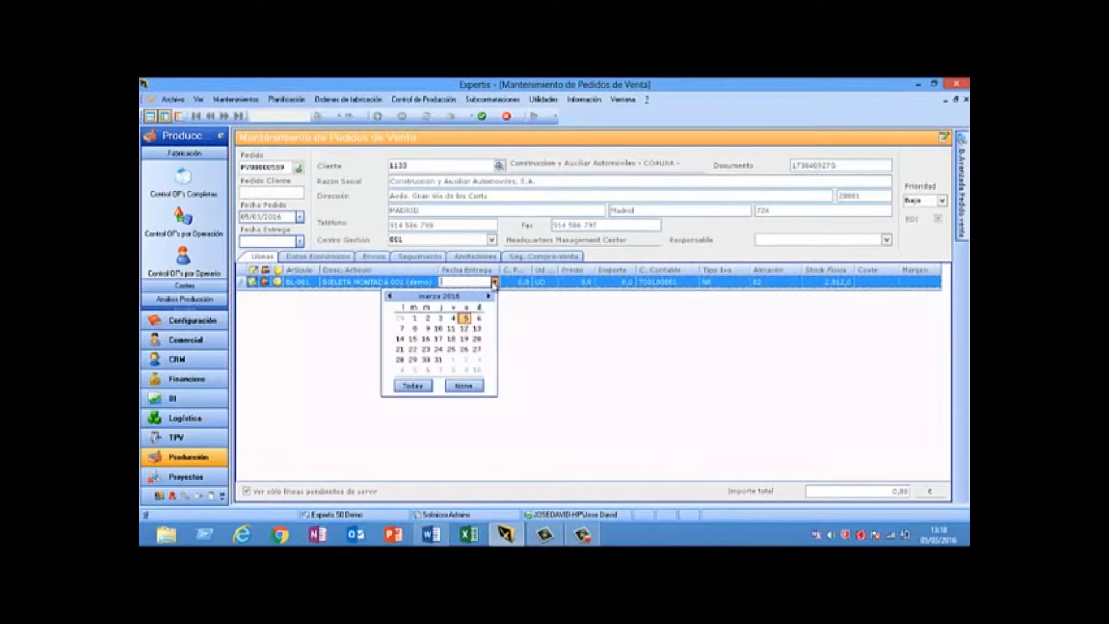
click(479, 318)
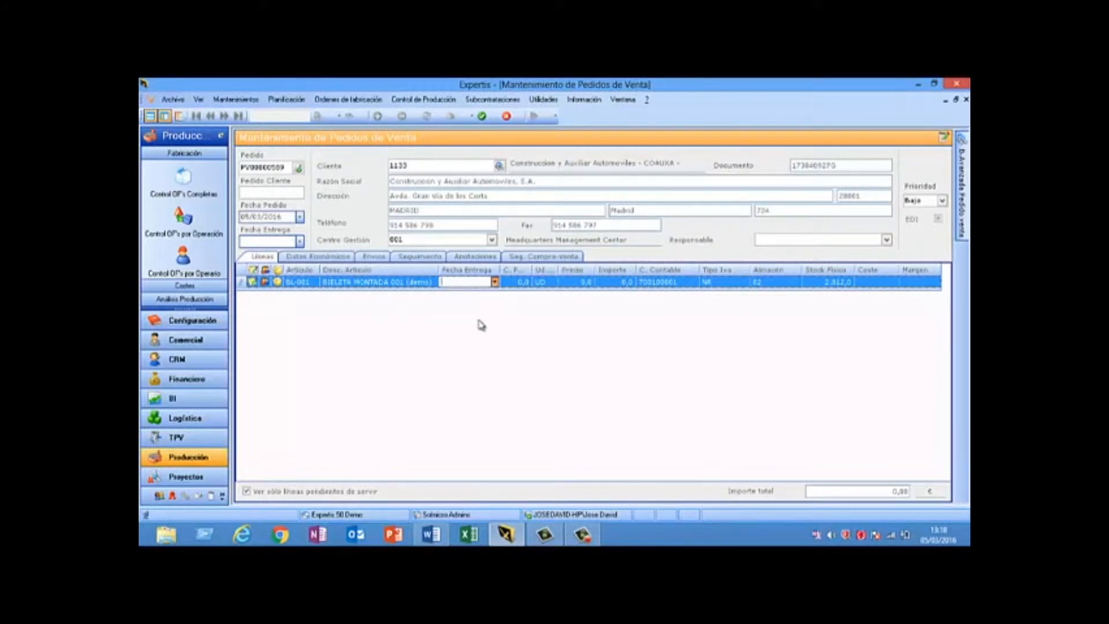
click(517, 283)
text(3)
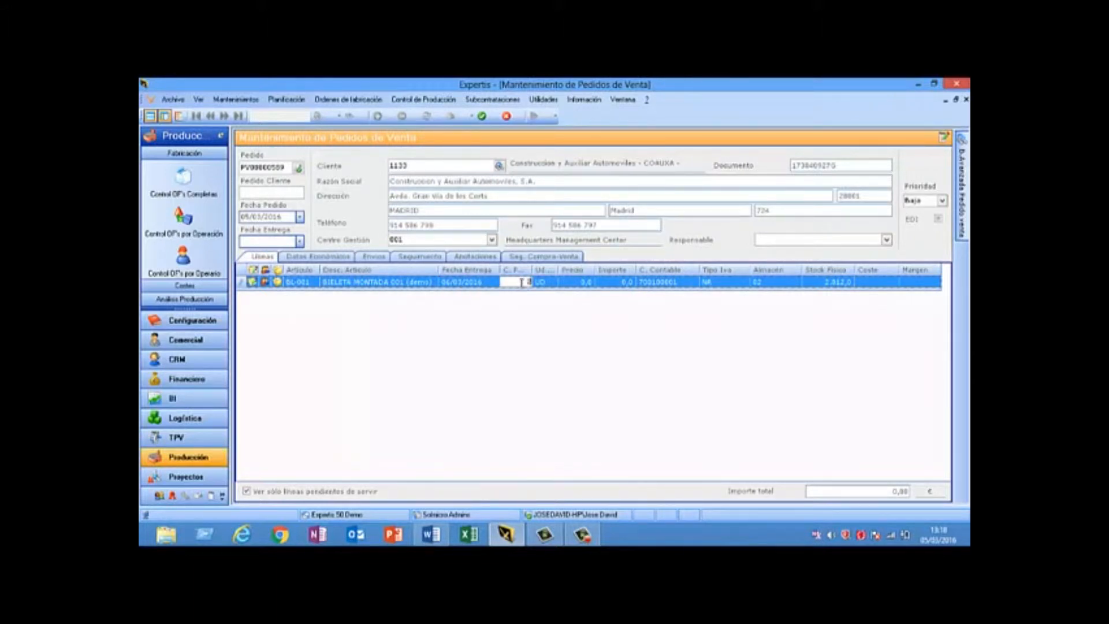
click(519, 269)
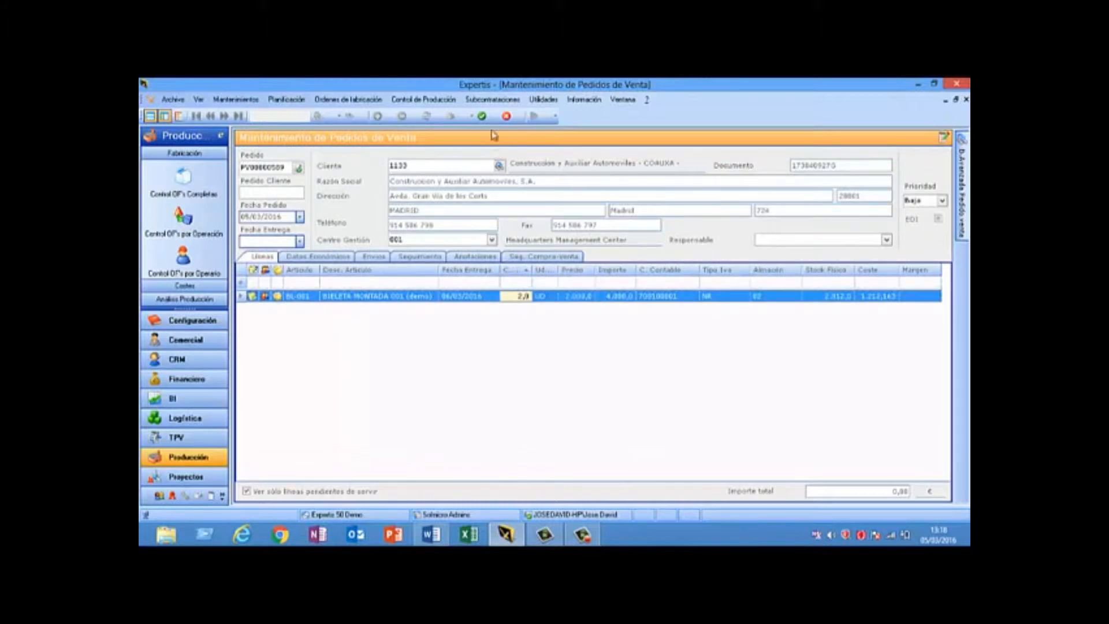
click(482, 116)
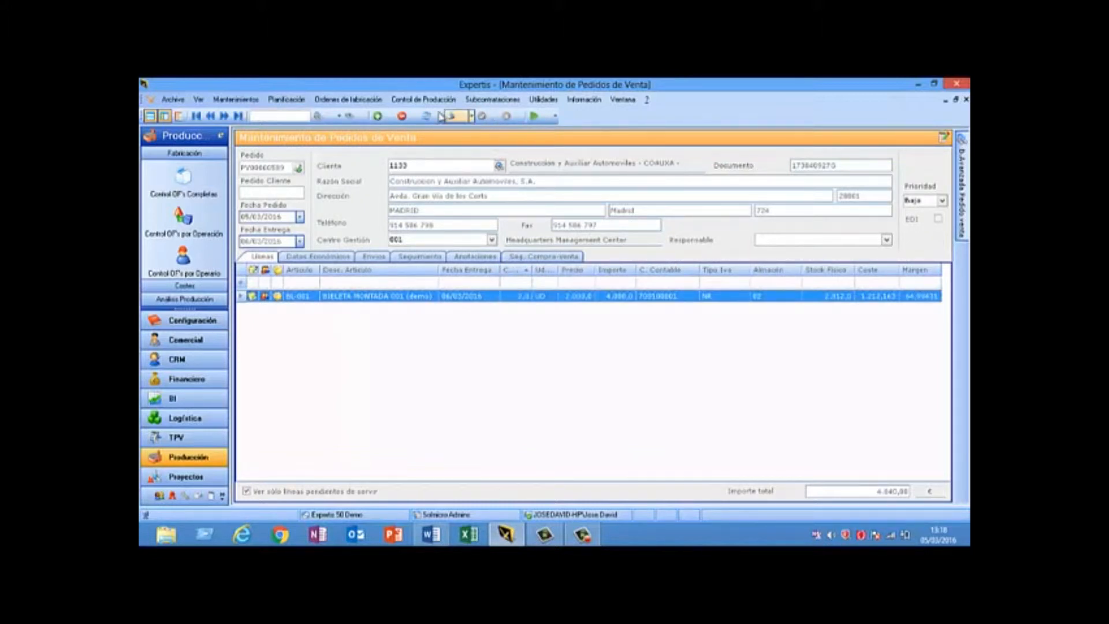
Open the generation of manufacturing orders from sales orders and query the pending lines of article BL-001
click(288, 100)
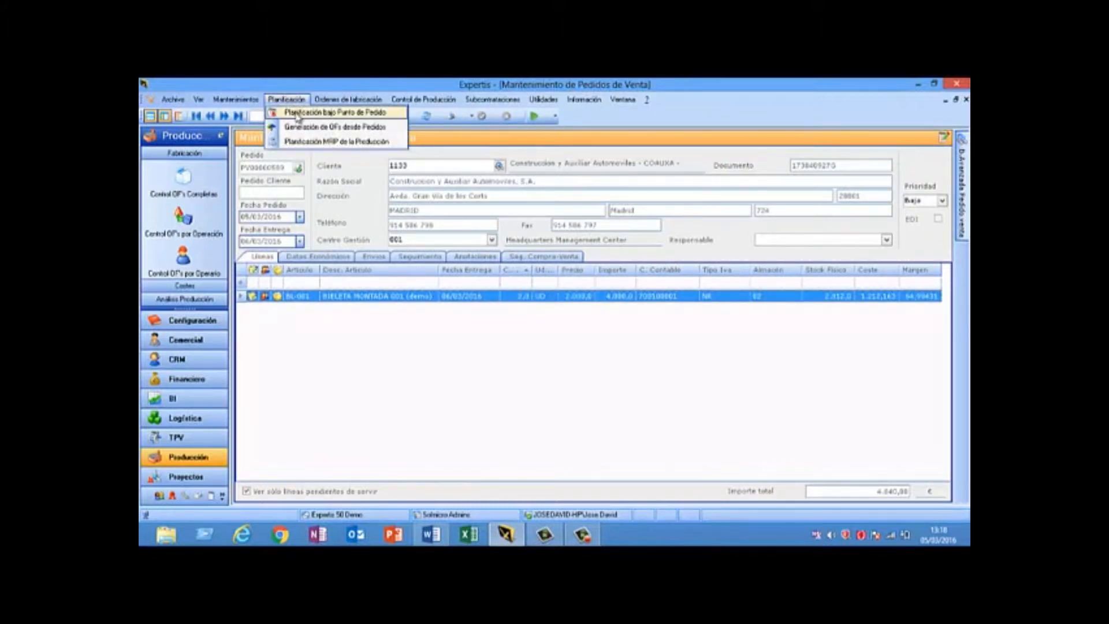
click(346, 128)
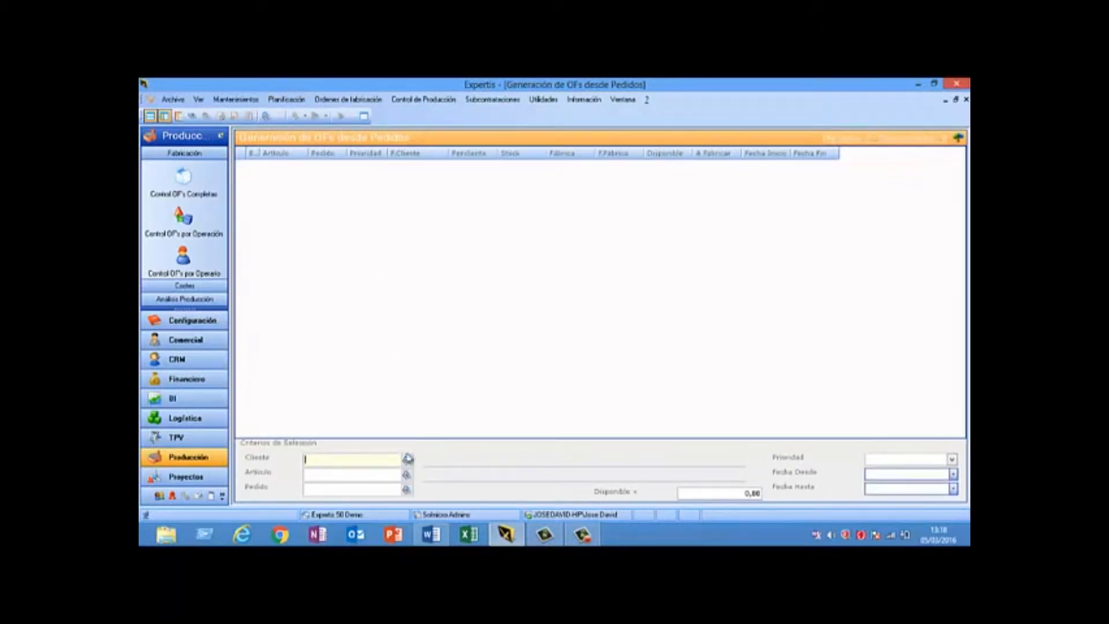
click(407, 474)
click(559, 252)
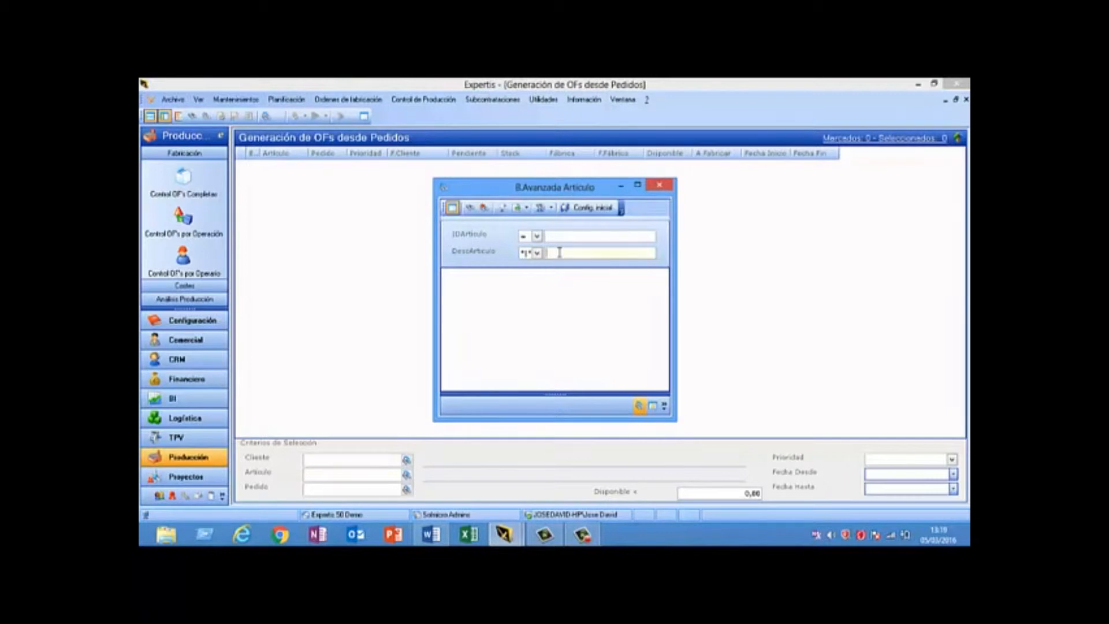
text(demo)
key(Return)
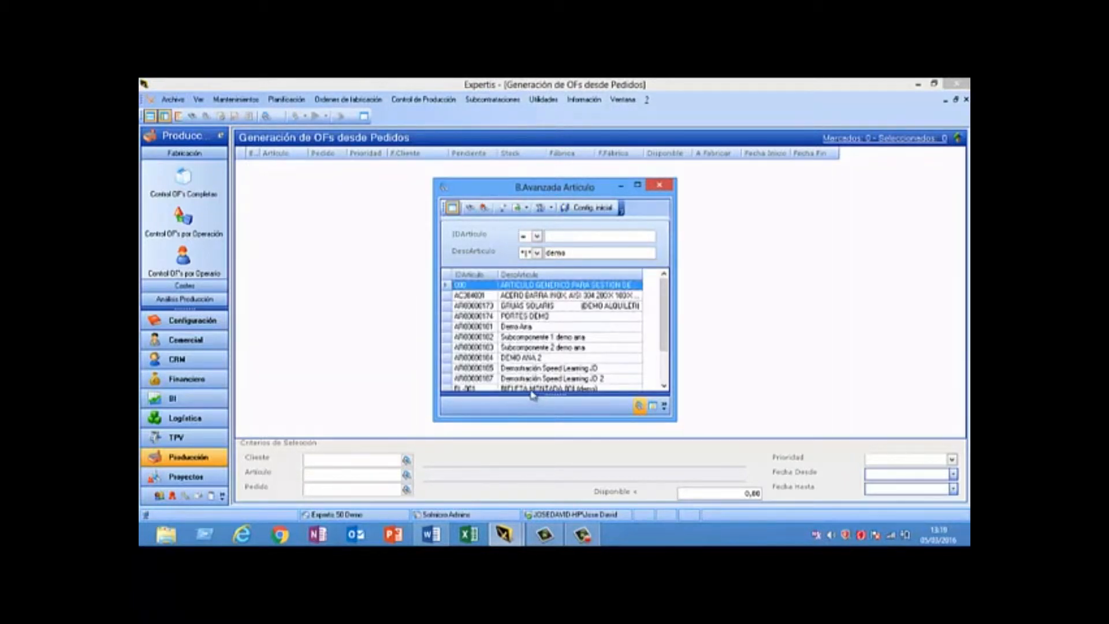
double_click(532, 386)
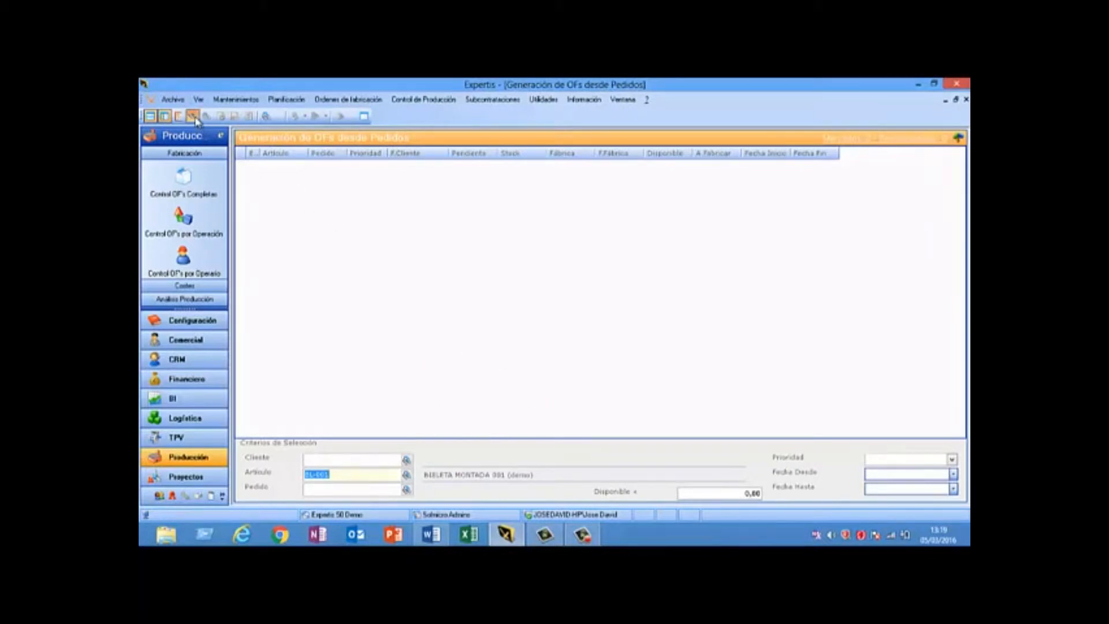
click(193, 116)
Mark the pending BL-001 sales order line and create a proposed manufacturing order from it
click(253, 165)
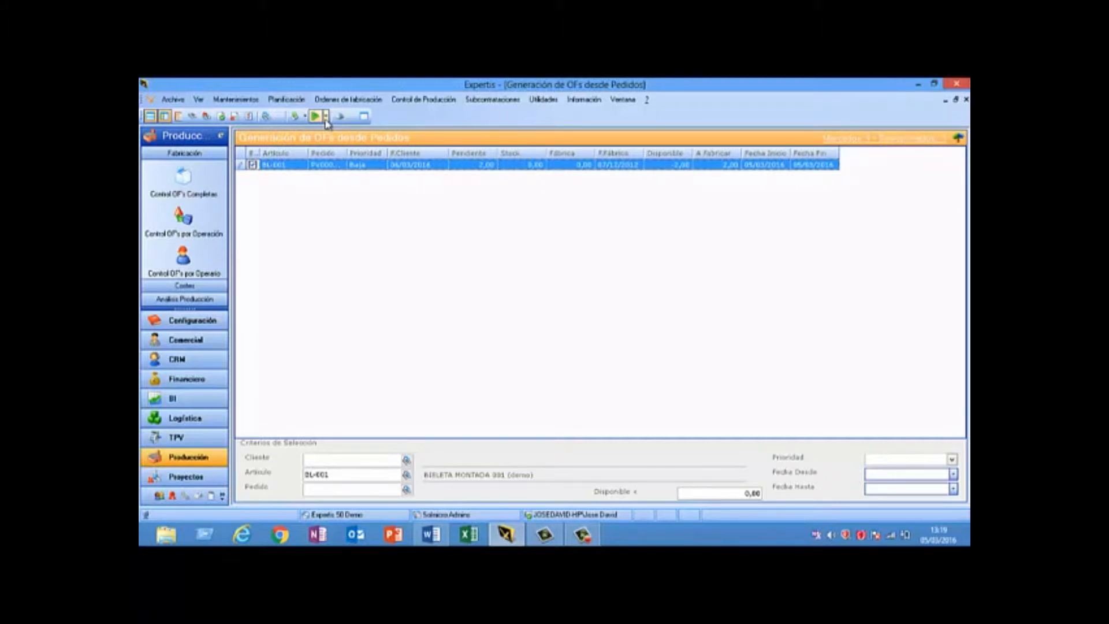
click(326, 118)
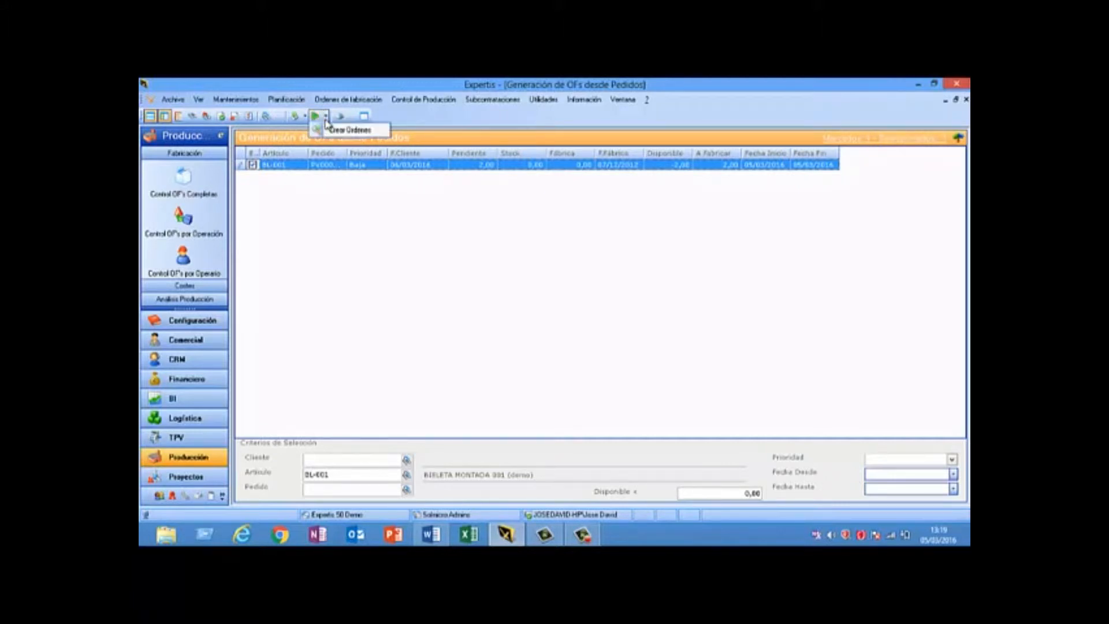
click(338, 130)
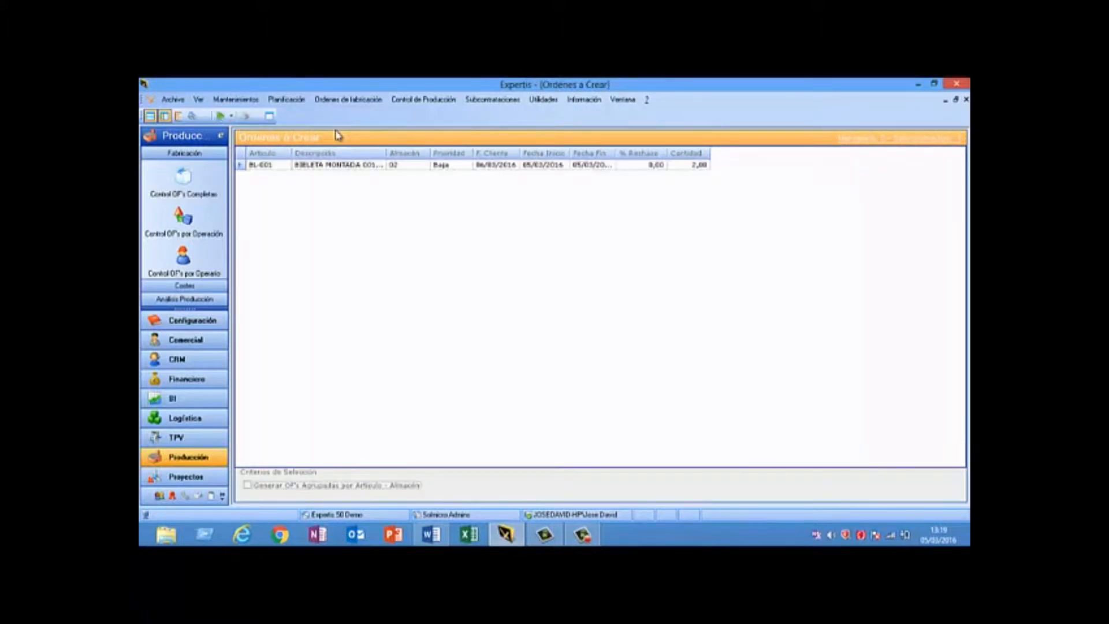
Check the proposed order's start and end dates, and generate the BL-001 manufacturing order from it
click(527, 166)
click(579, 165)
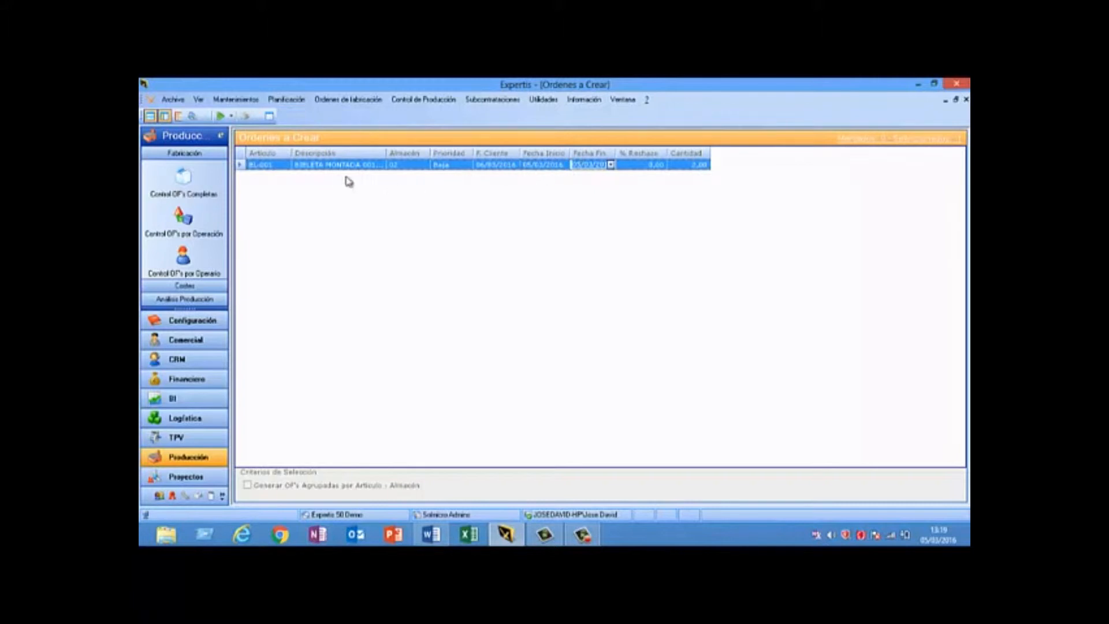
click(231, 116)
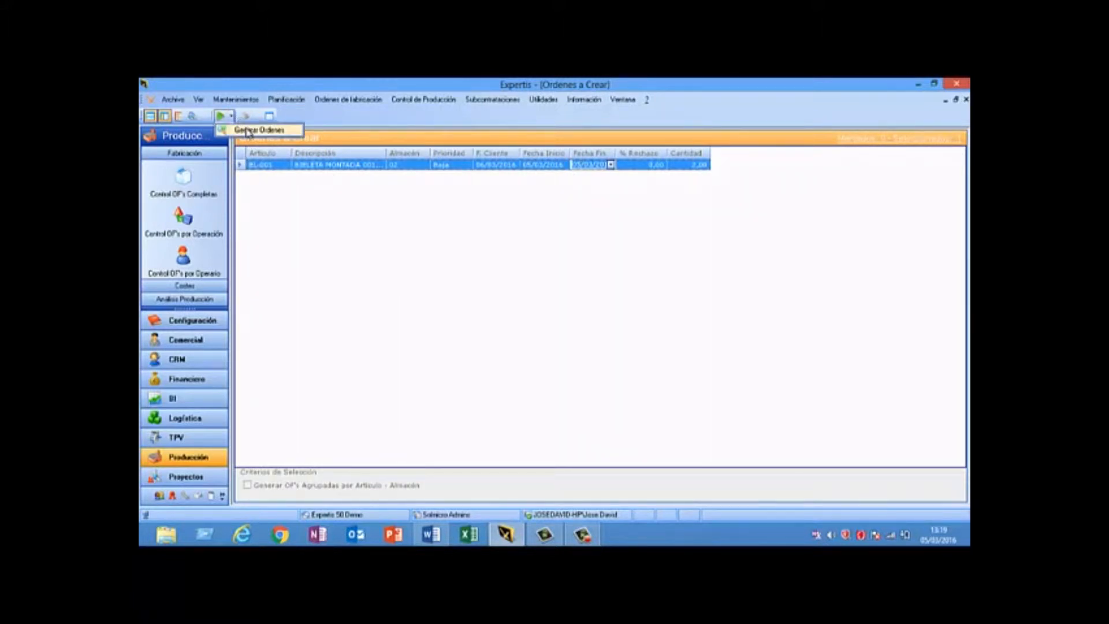
click(250, 130)
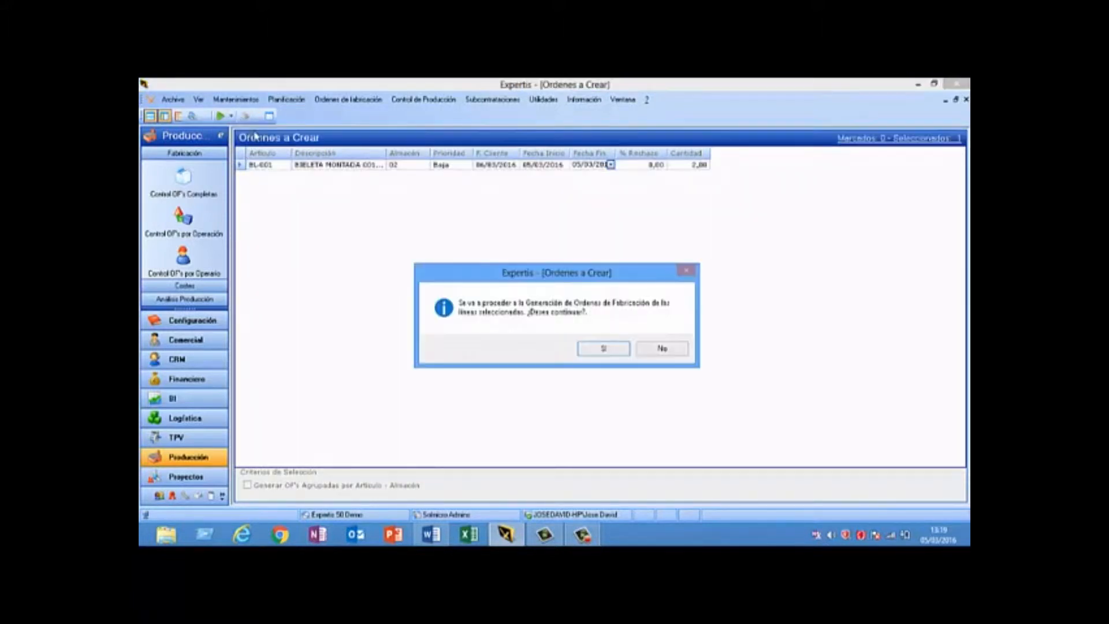
click(598, 349)
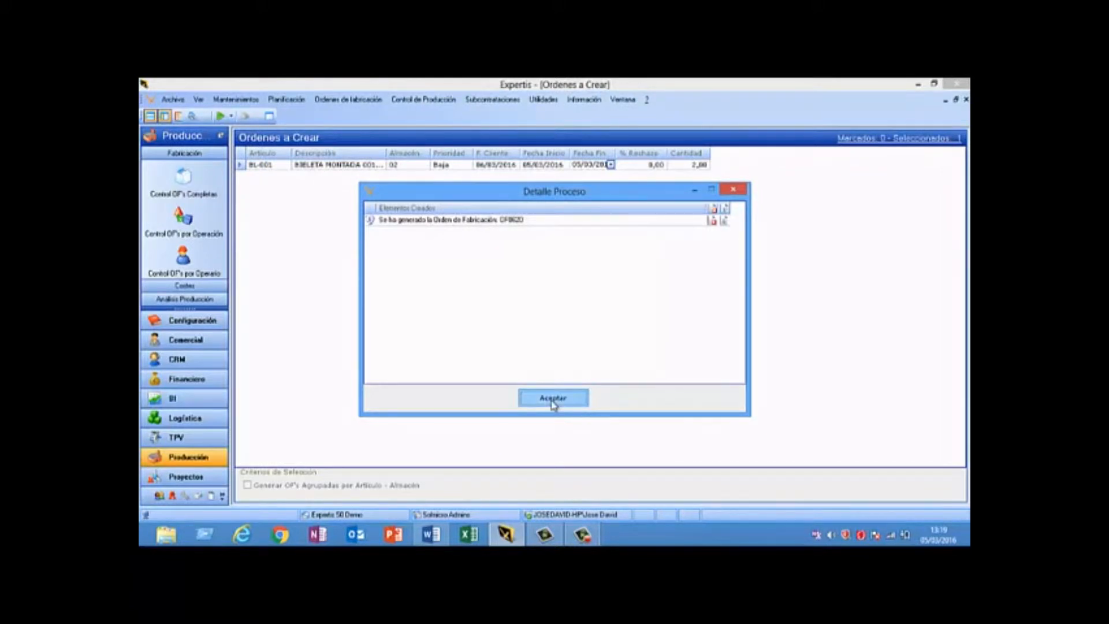
Open the generated BL-001 manufacturing order and trace its origin through to the source sales order
click(554, 403)
click(583, 350)
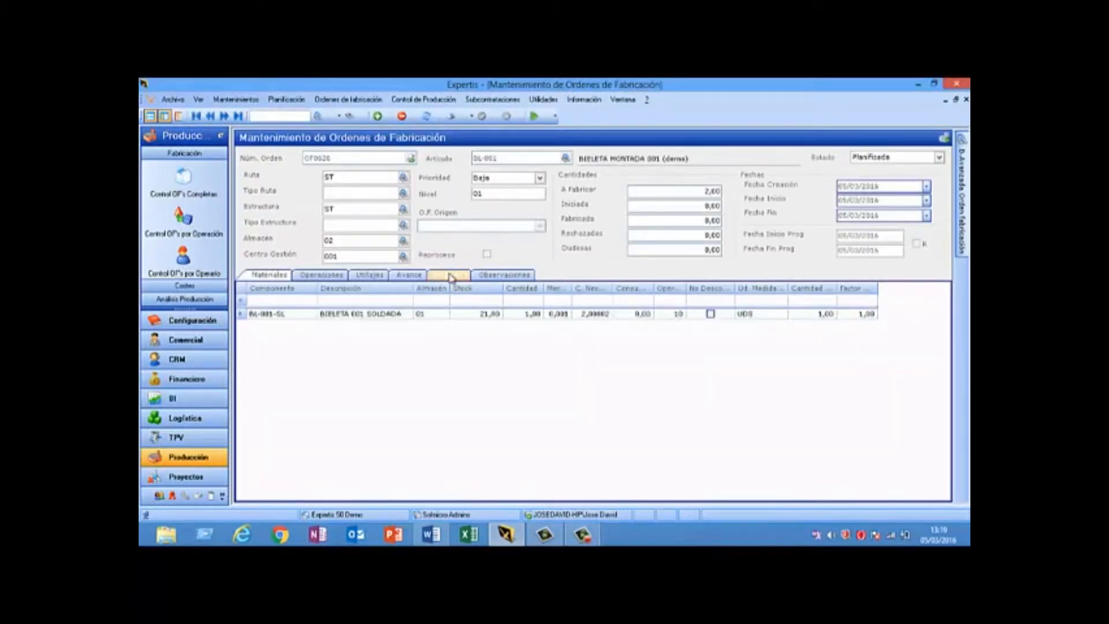
click(451, 273)
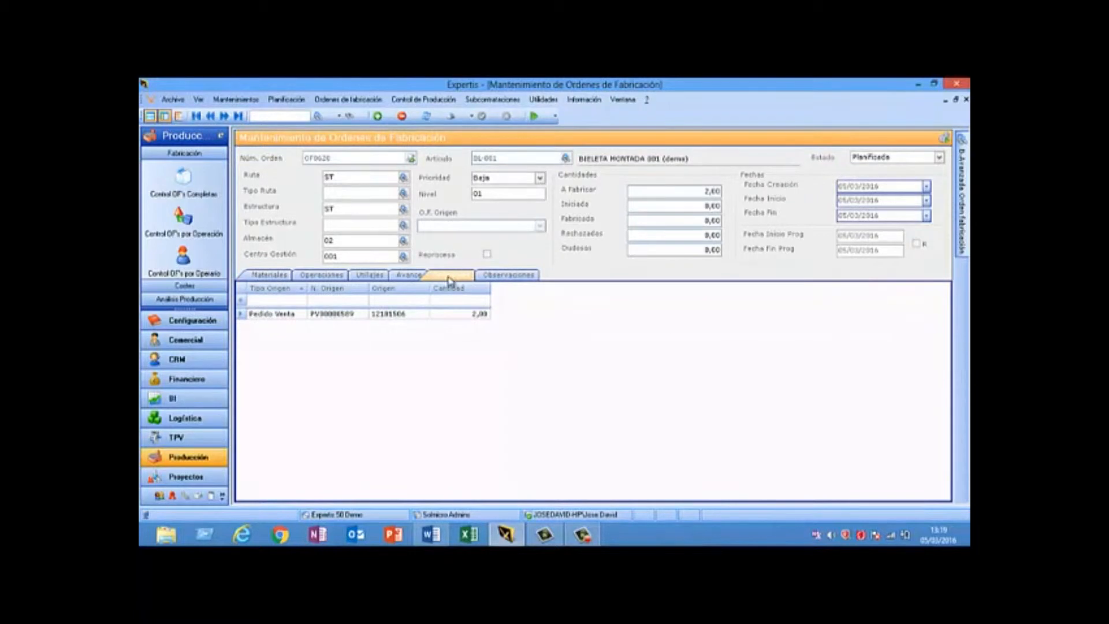
right_click(354, 315)
click(381, 350)
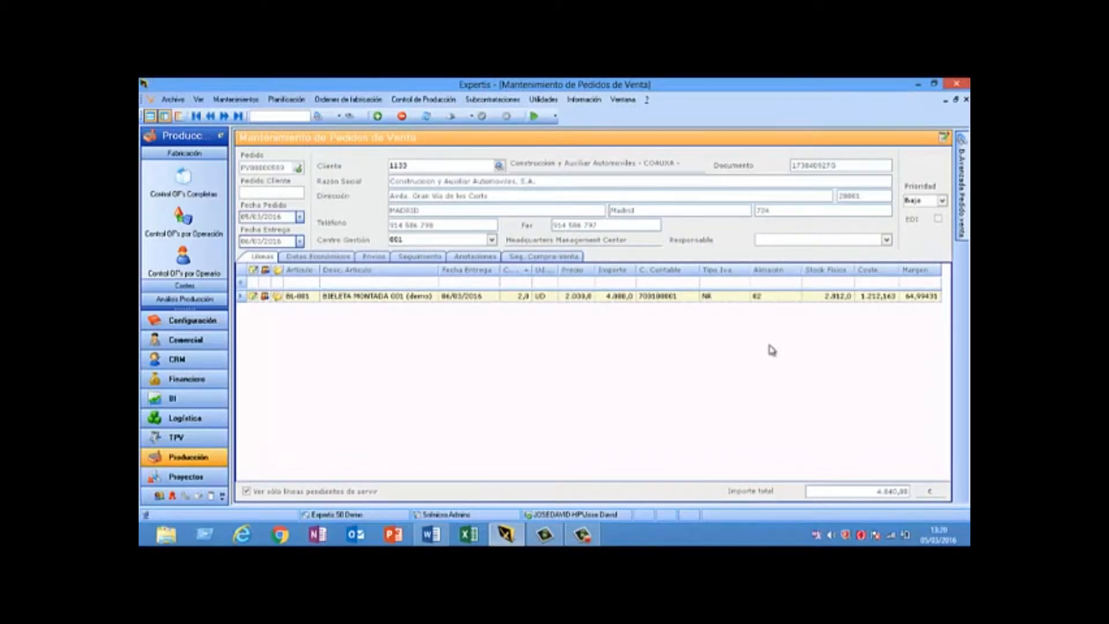
Return to the generation of manufacturing orders from sales orders, clear the article filter, and query all pending lines
click(623, 99)
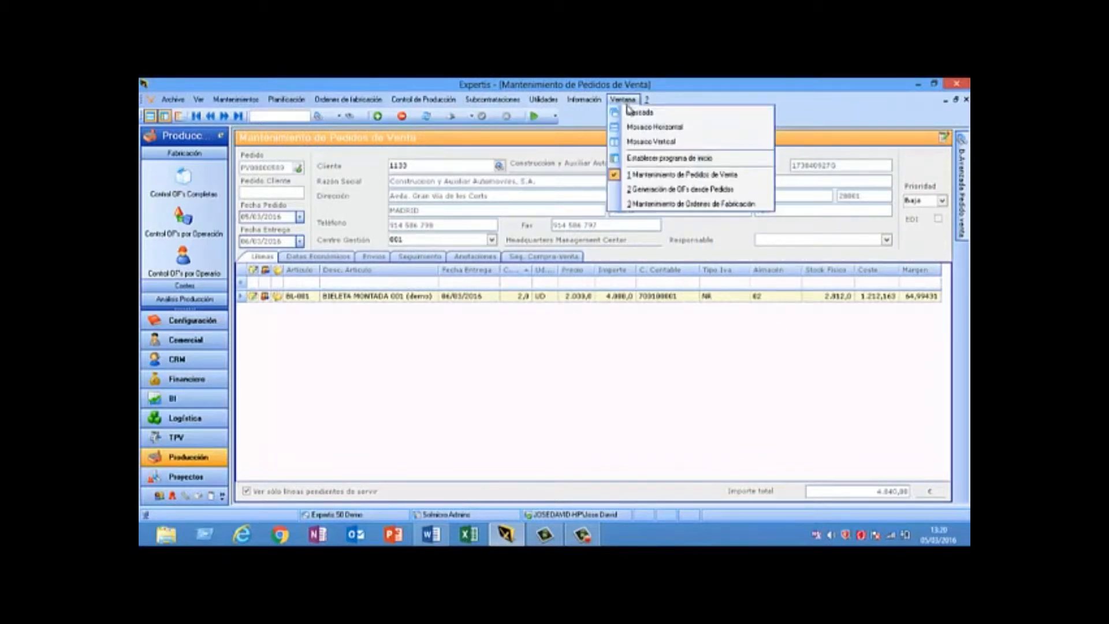
click(662, 191)
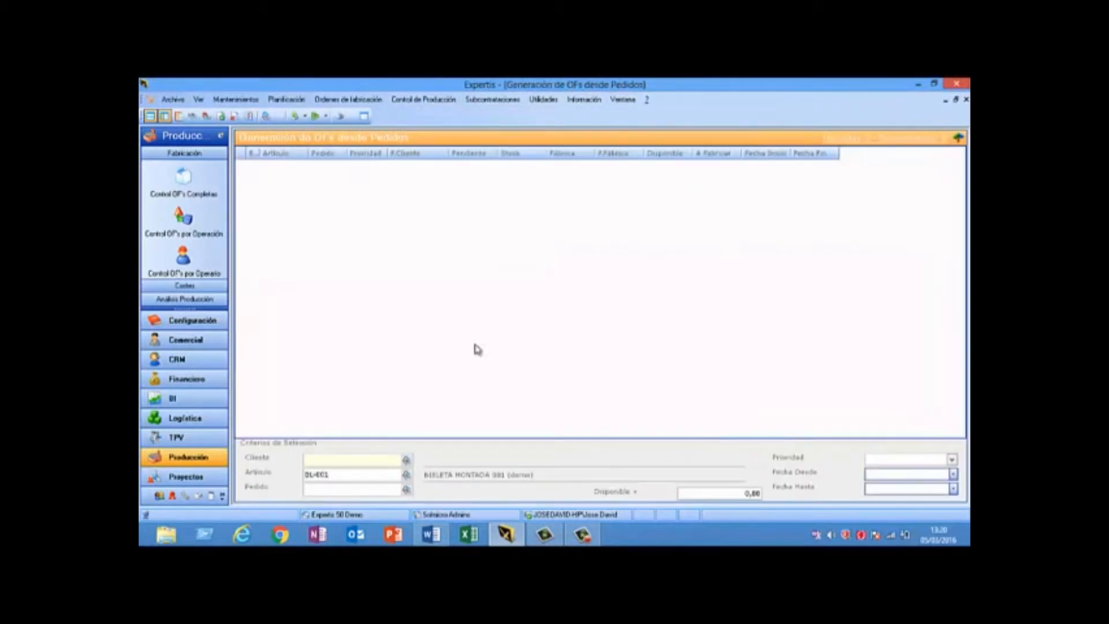
drag(335, 477, 287, 489)
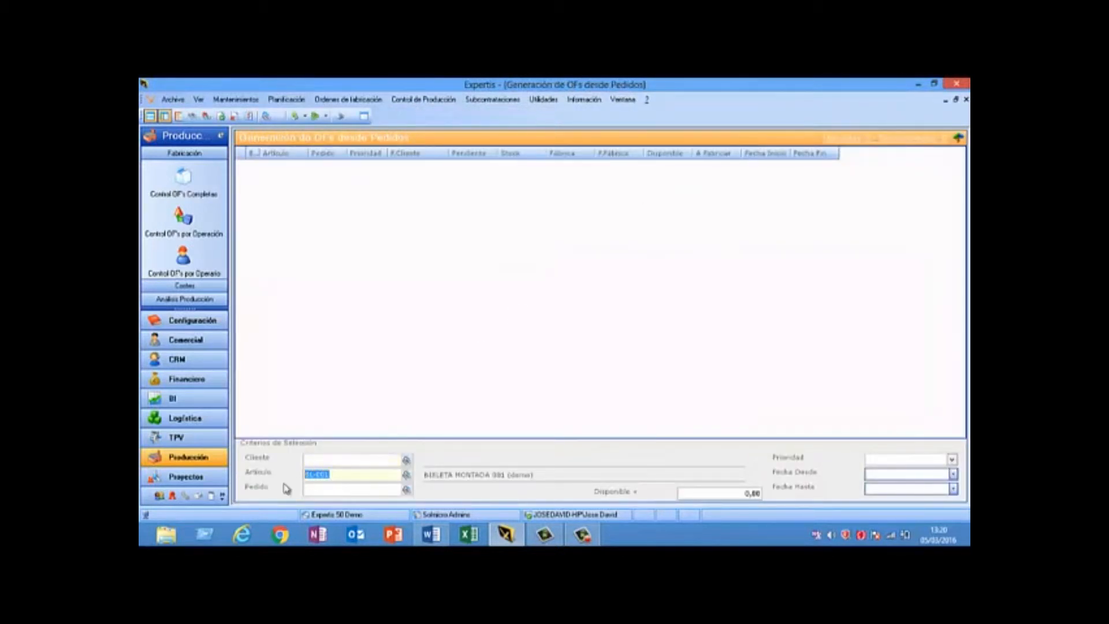
key(BackSpace)
click(191, 116)
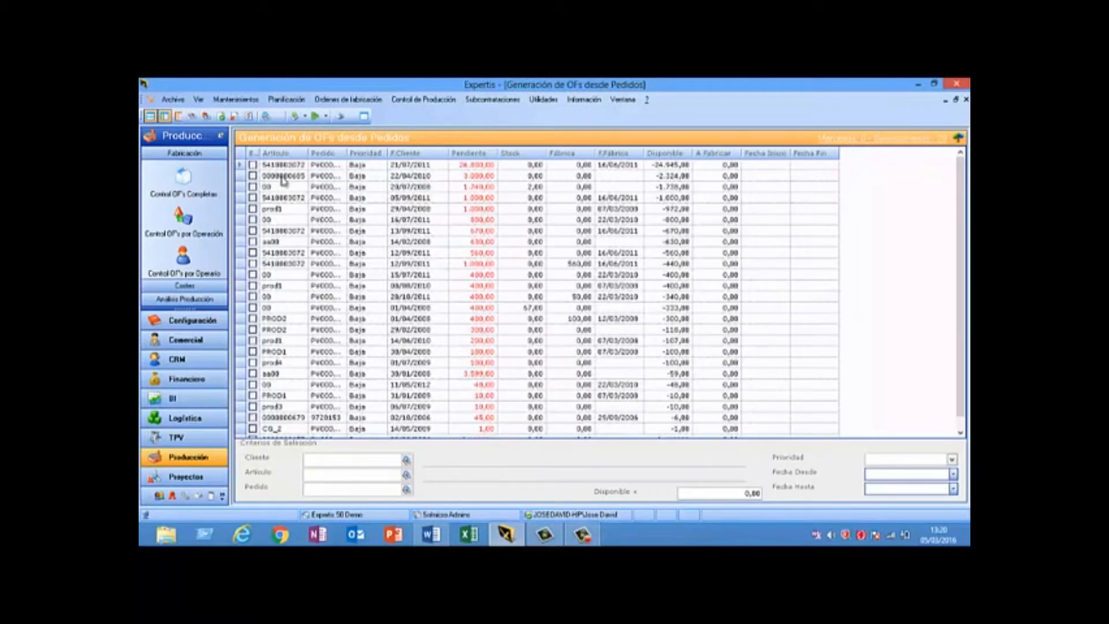
Show the grouping area and group the pending sales order lines by Artículo
click(292, 164)
right_click(293, 154)
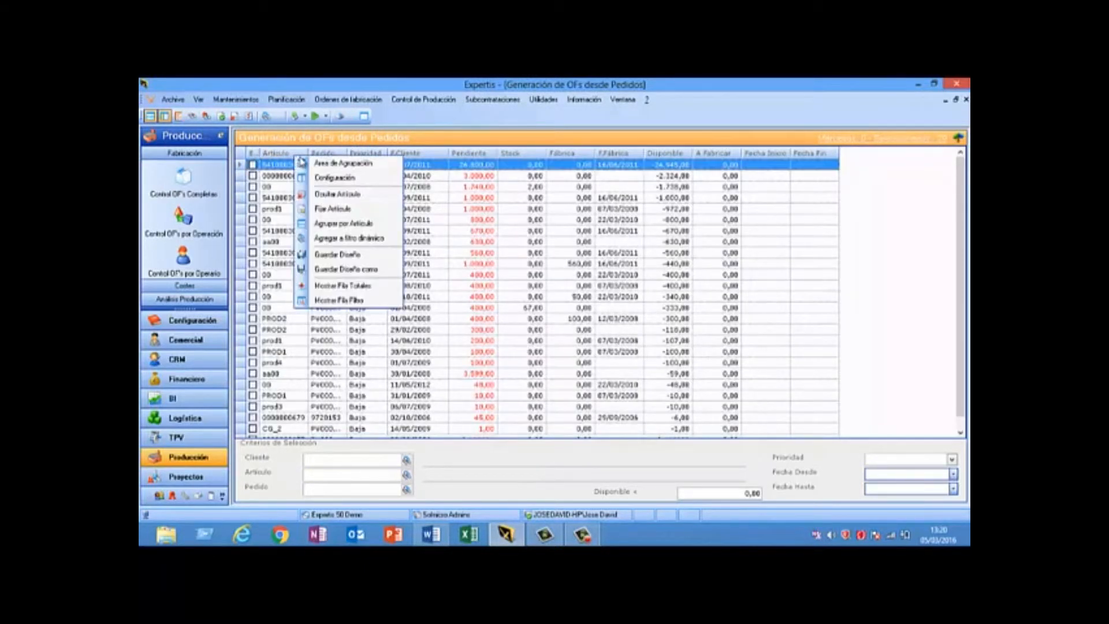
click(305, 162)
drag(286, 173, 291, 164)
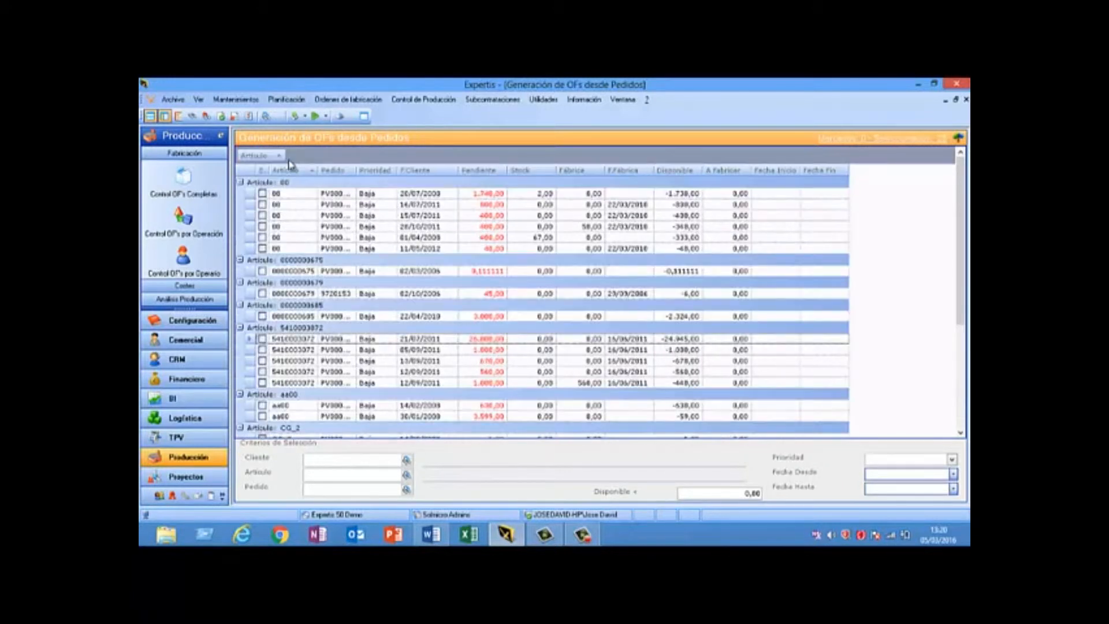
Add Suma totals per article group for the A Fabricar, Fábrica, Pendiente and Stock columns
right_click(712, 176)
mouse_move(758, 257)
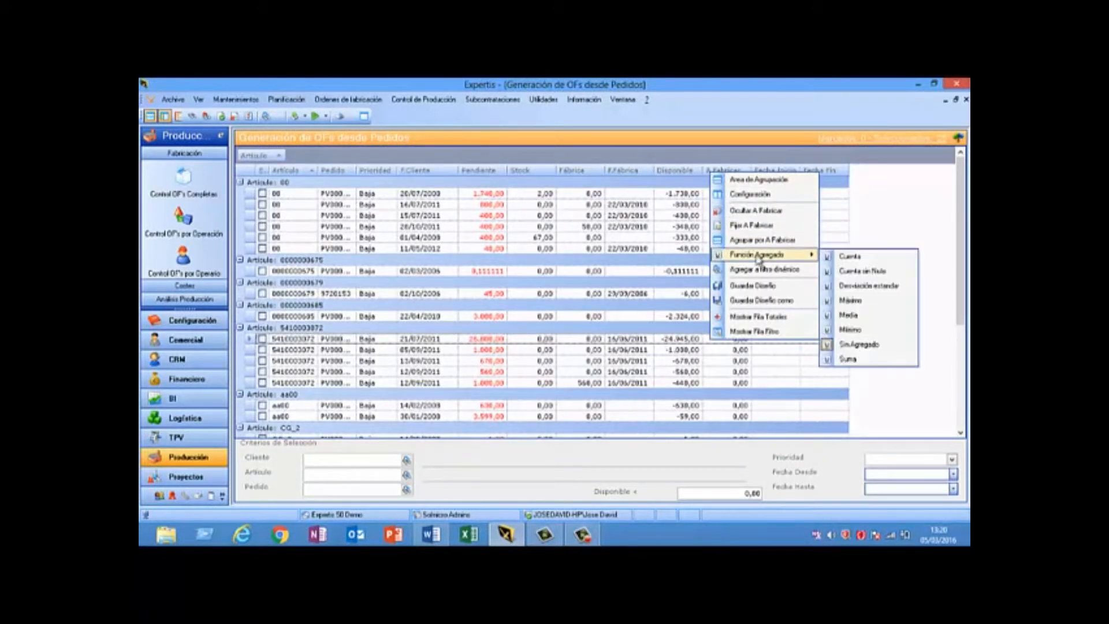
click(854, 359)
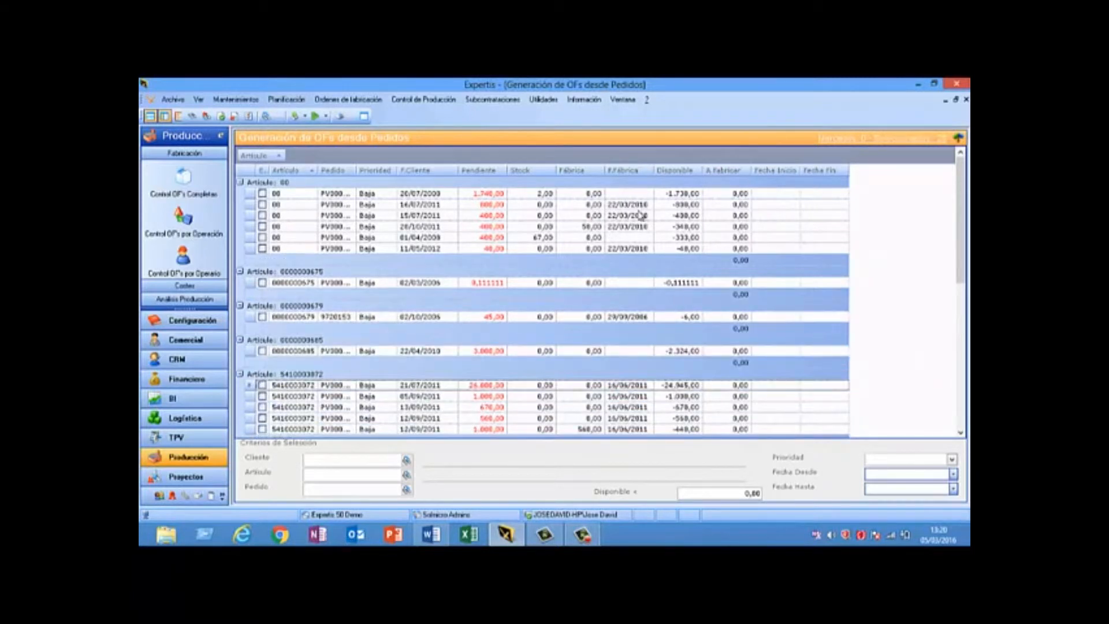
right_click(571, 175)
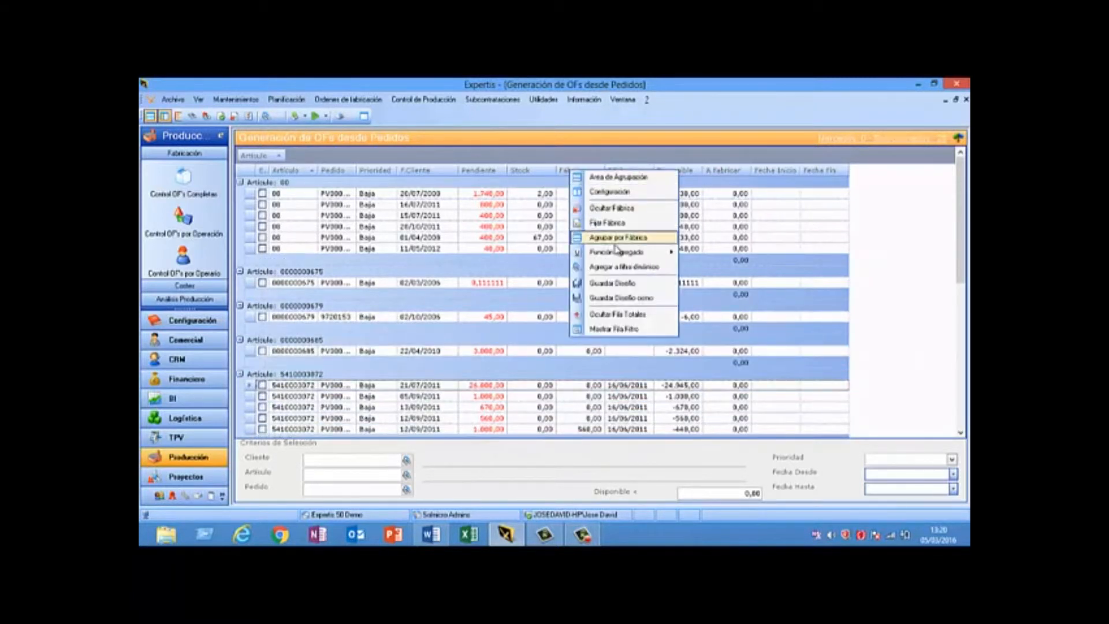
mouse_move(620, 257)
click(708, 356)
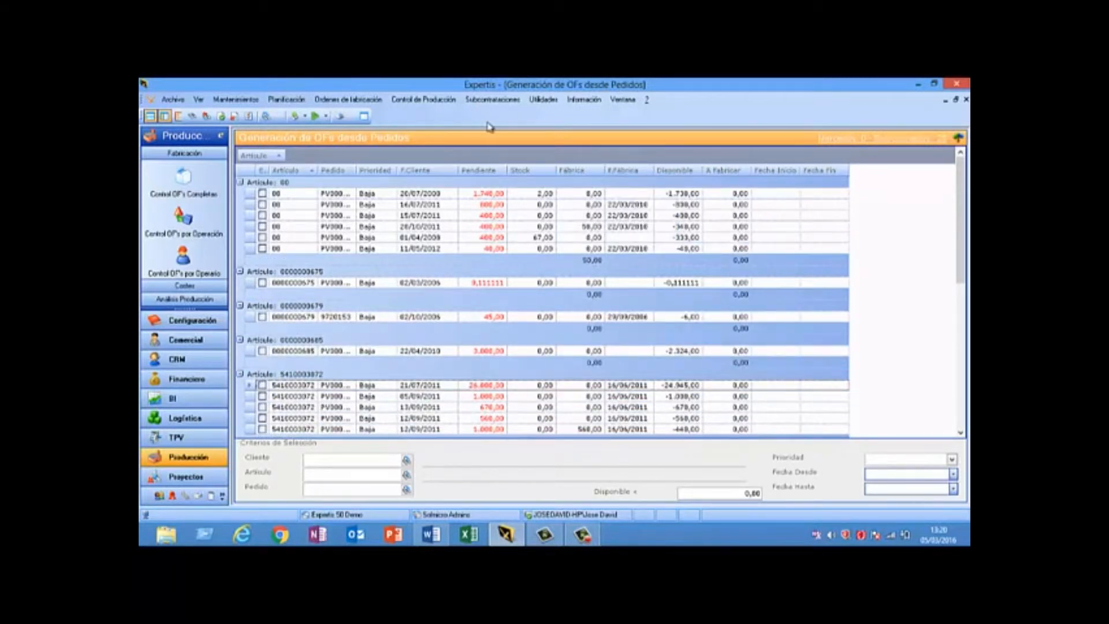
right_click(477, 174)
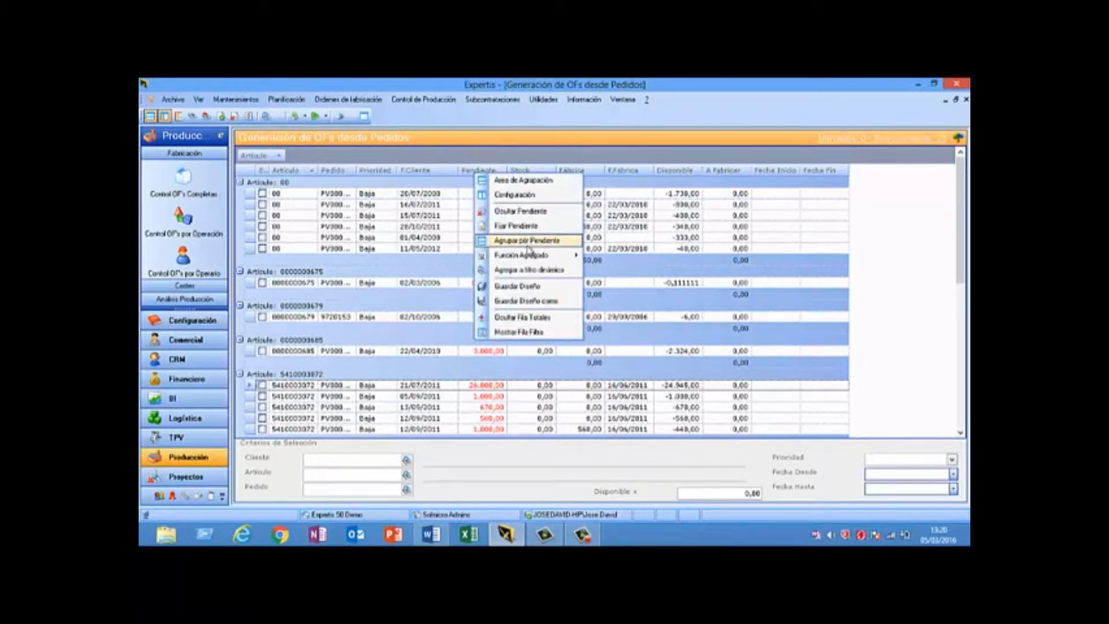
mouse_move(538, 257)
click(631, 360)
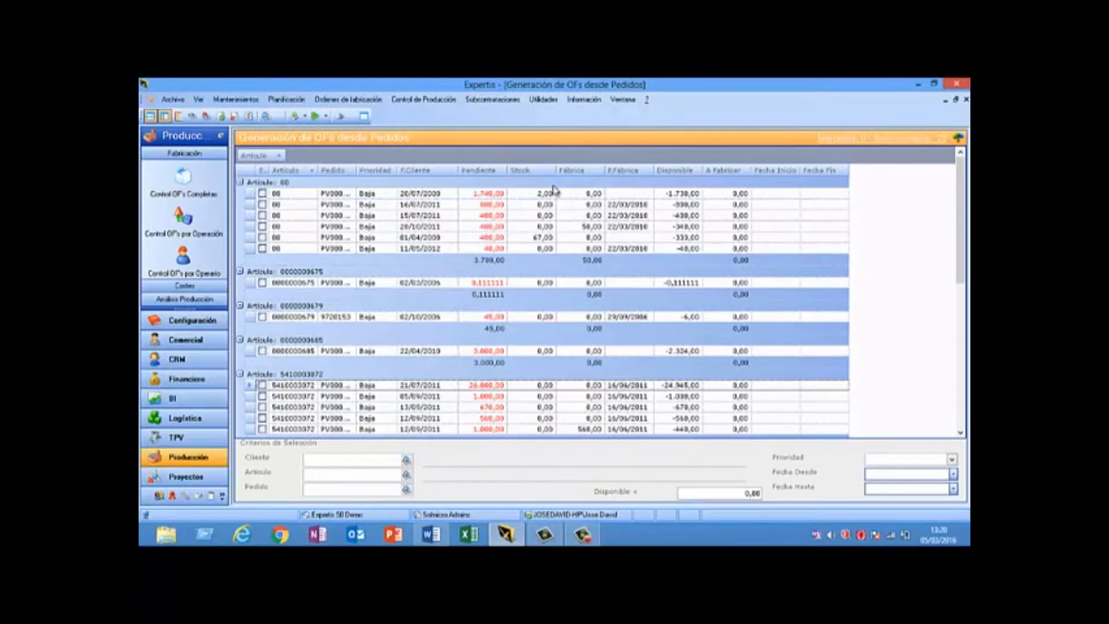
right_click(530, 172)
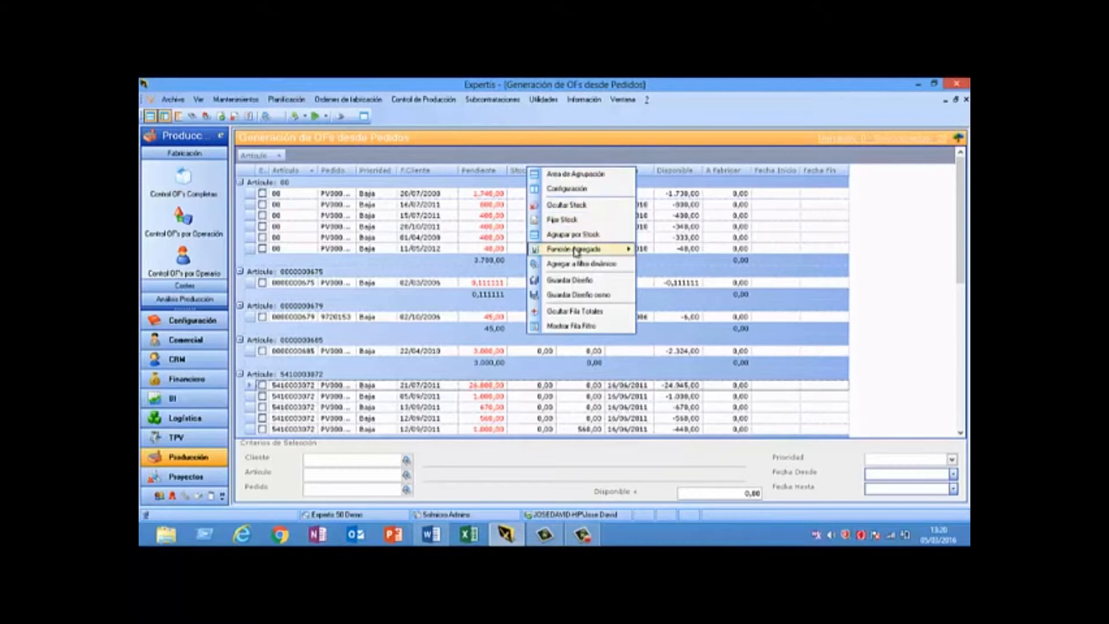
mouse_move(581, 252)
click(663, 353)
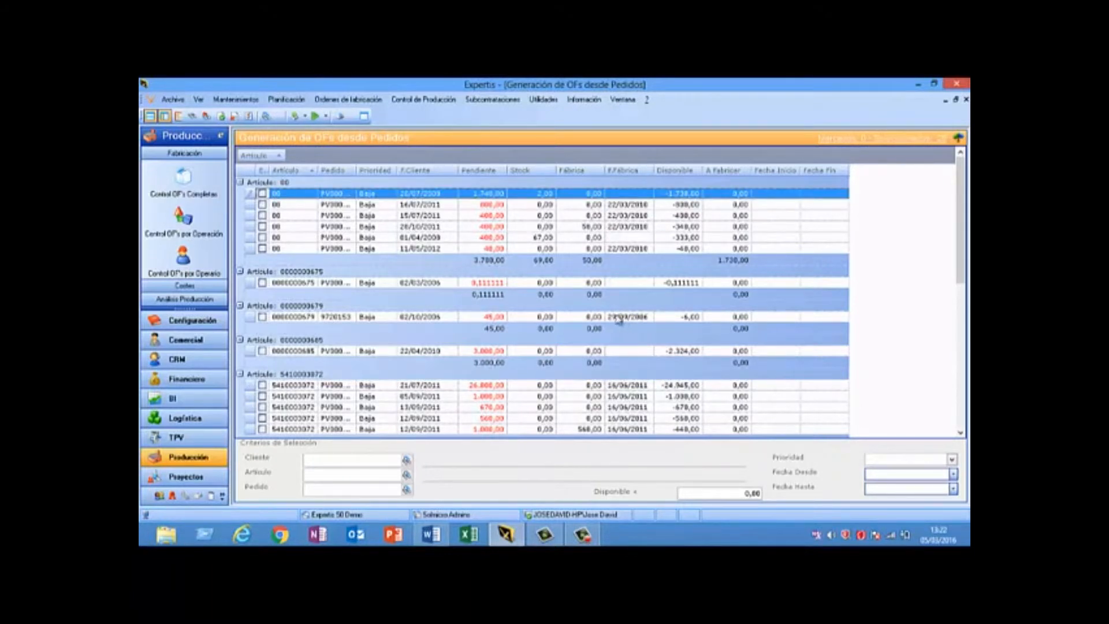
click(262, 193)
click(262, 203)
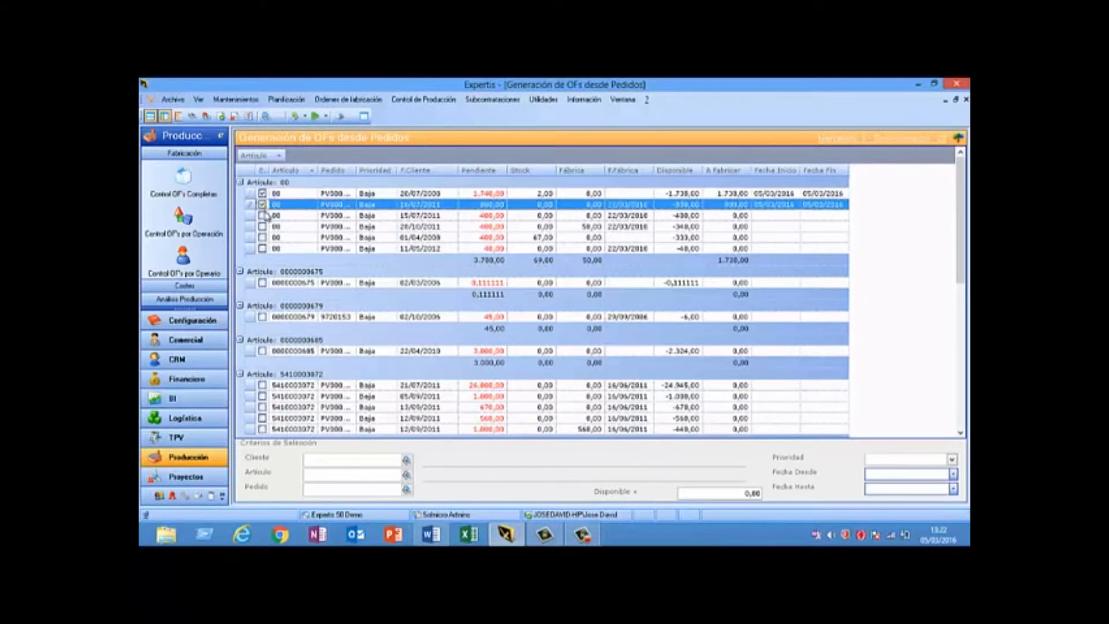
click(262, 282)
click(261, 317)
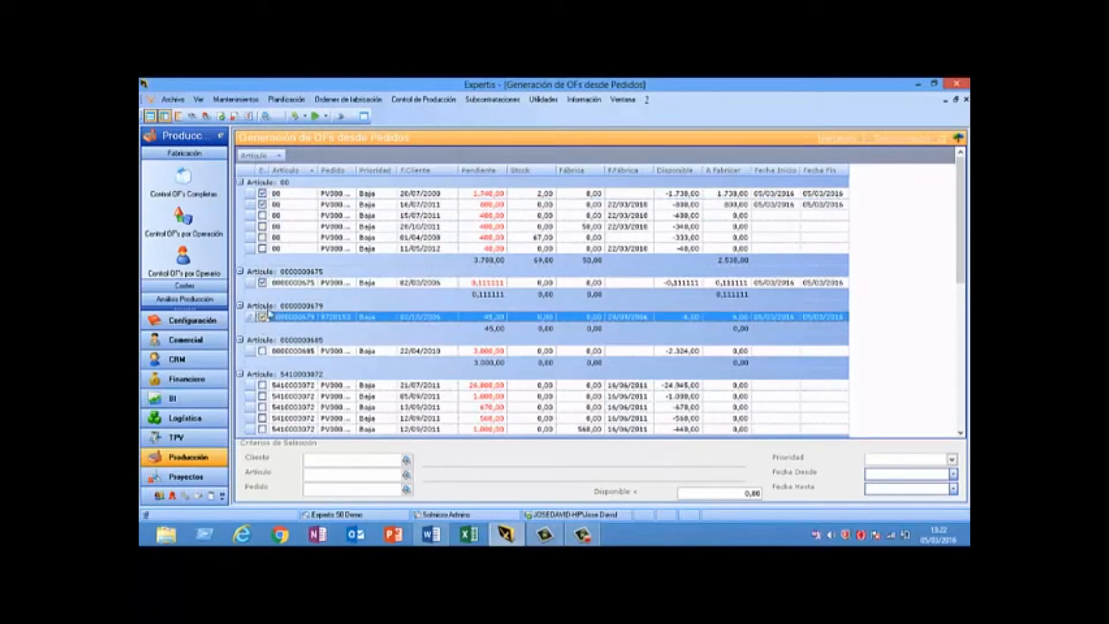
click(326, 117)
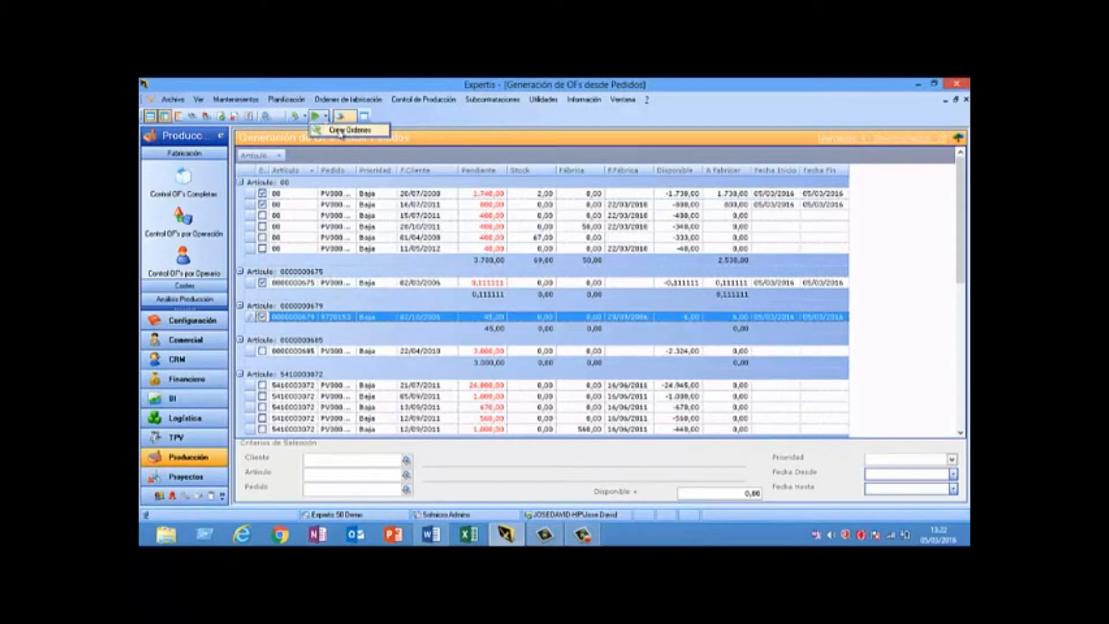
click(339, 131)
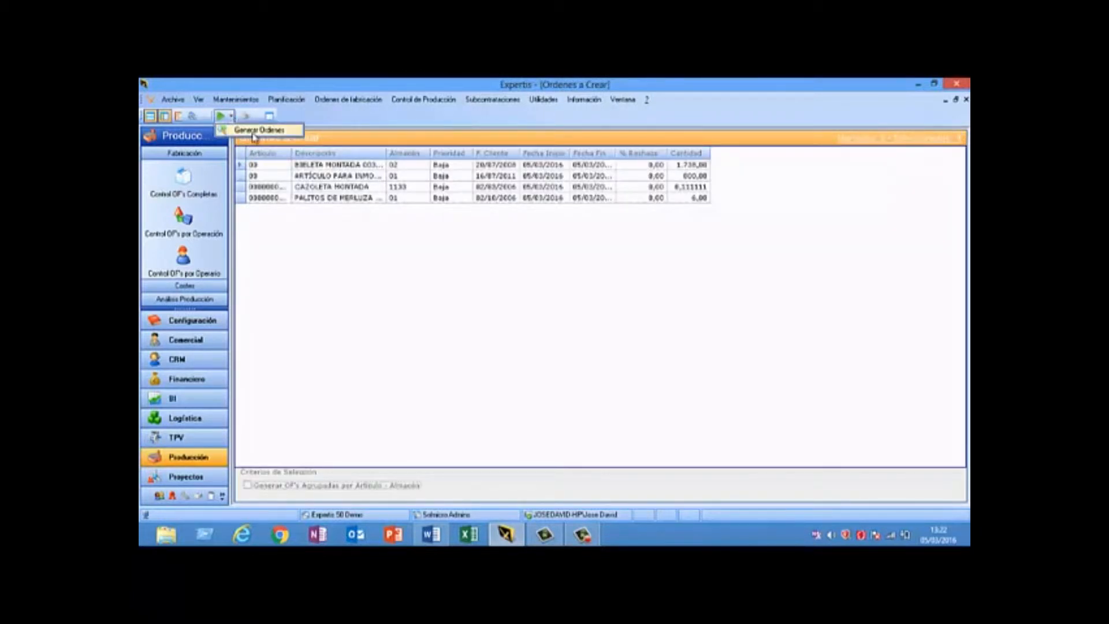
Generate the manufacturing orders from the proposed lines, then open the first generated order and view its materials
click(245, 116)
click(603, 349)
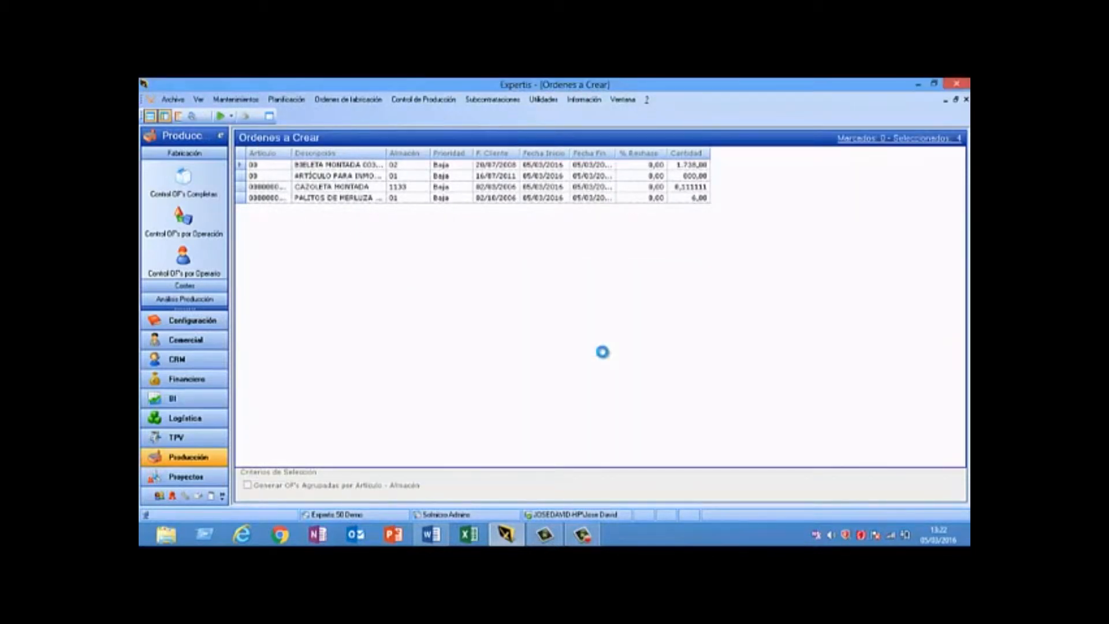
click(557, 397)
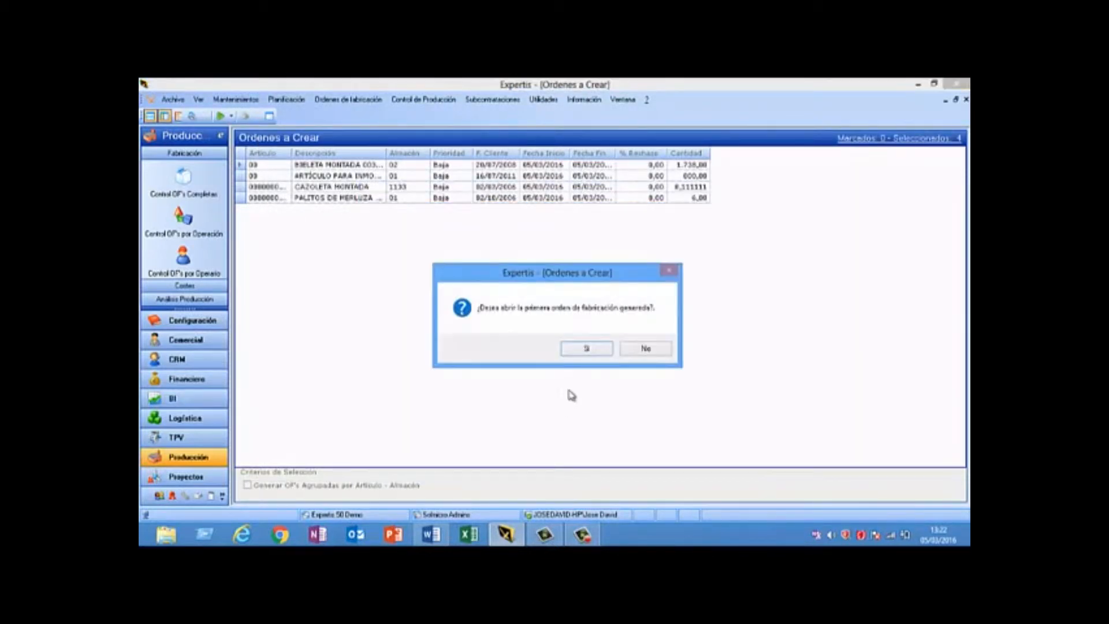
click(595, 346)
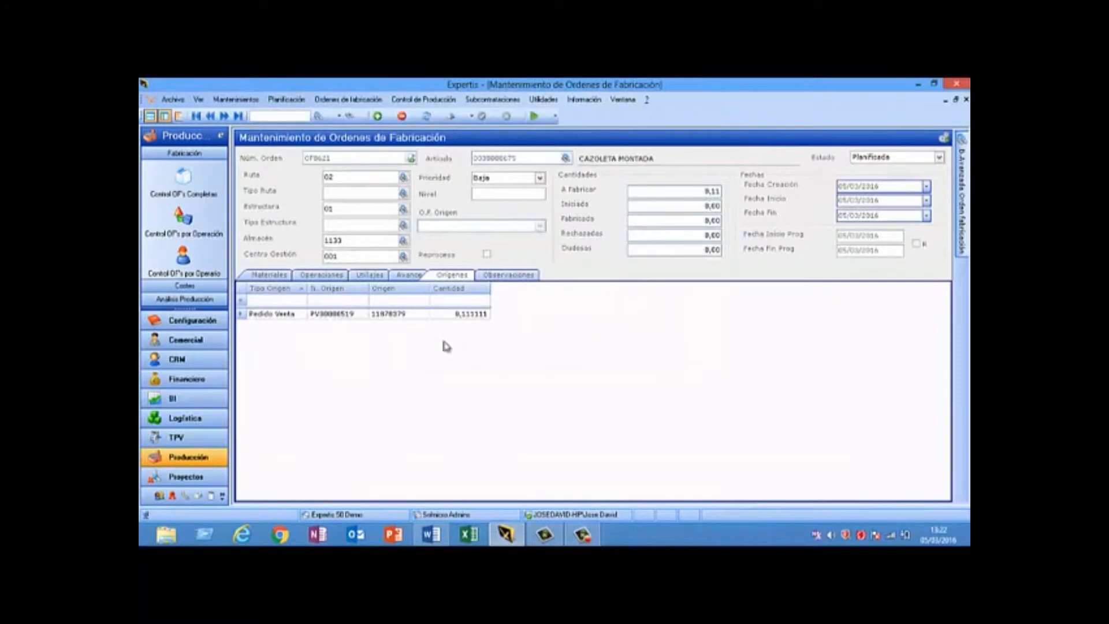
click(274, 276)
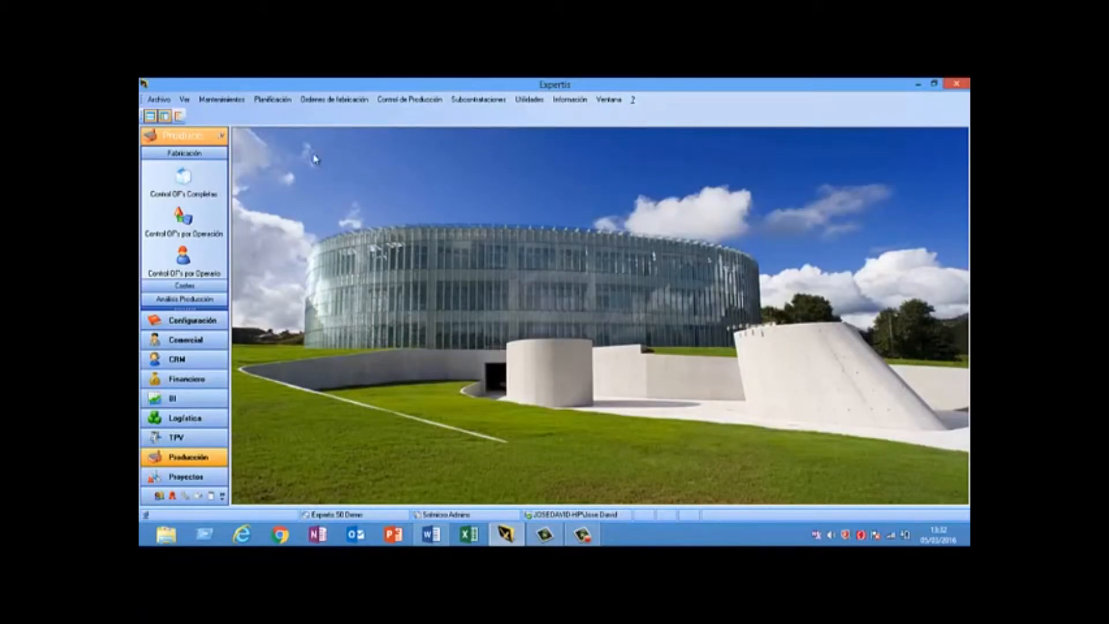
Open reorder point planning, find article BL-001 by searching descriptions for "demo", and query its planning line
click(269, 103)
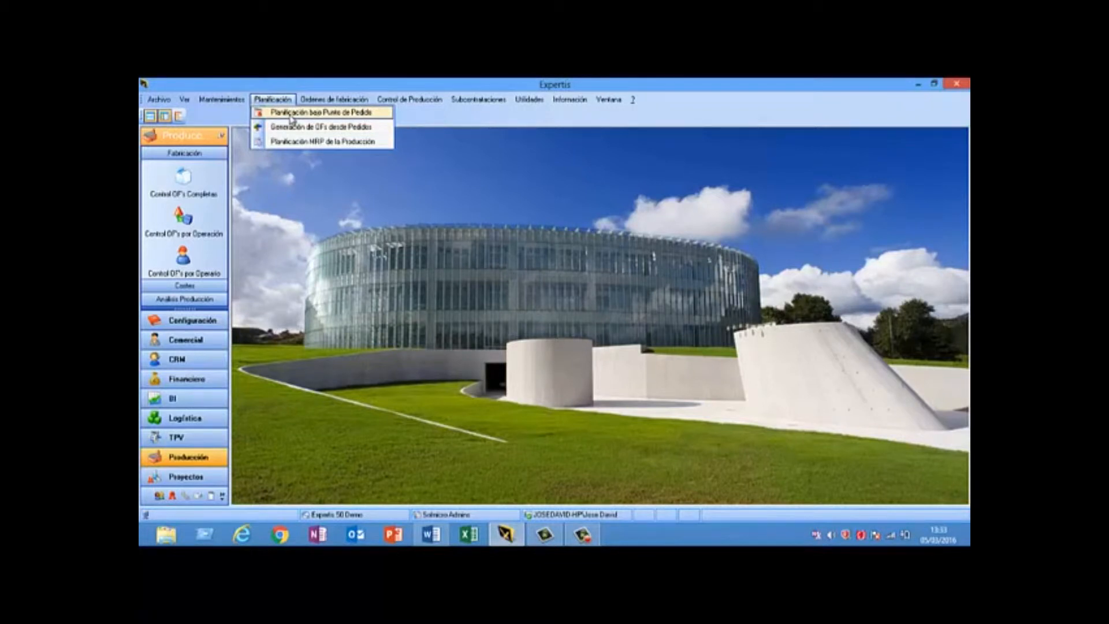
click(292, 116)
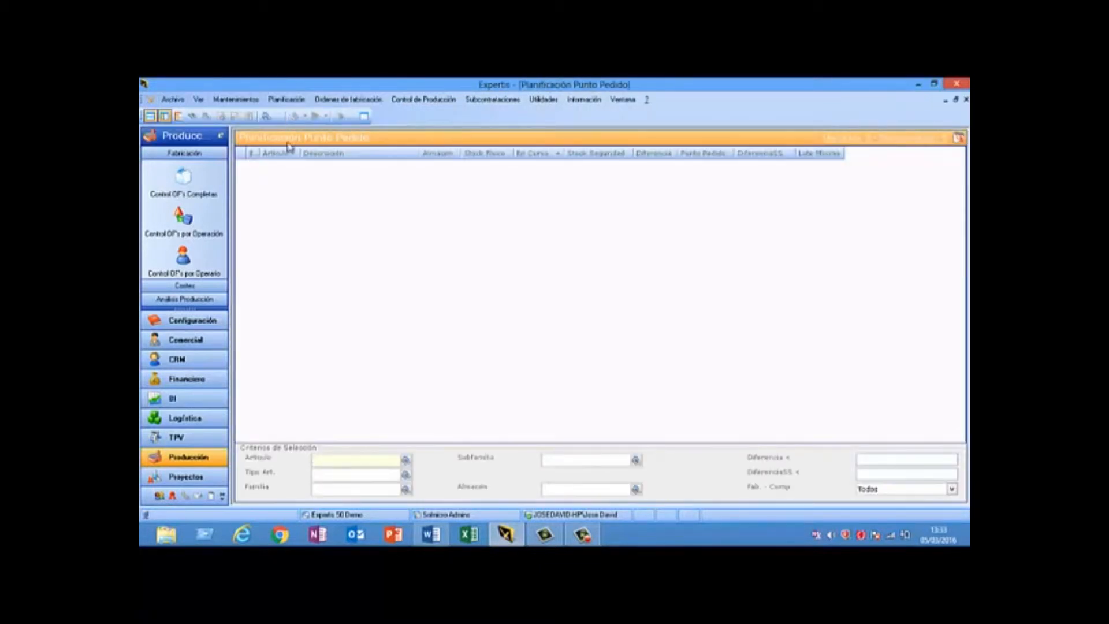
click(406, 459)
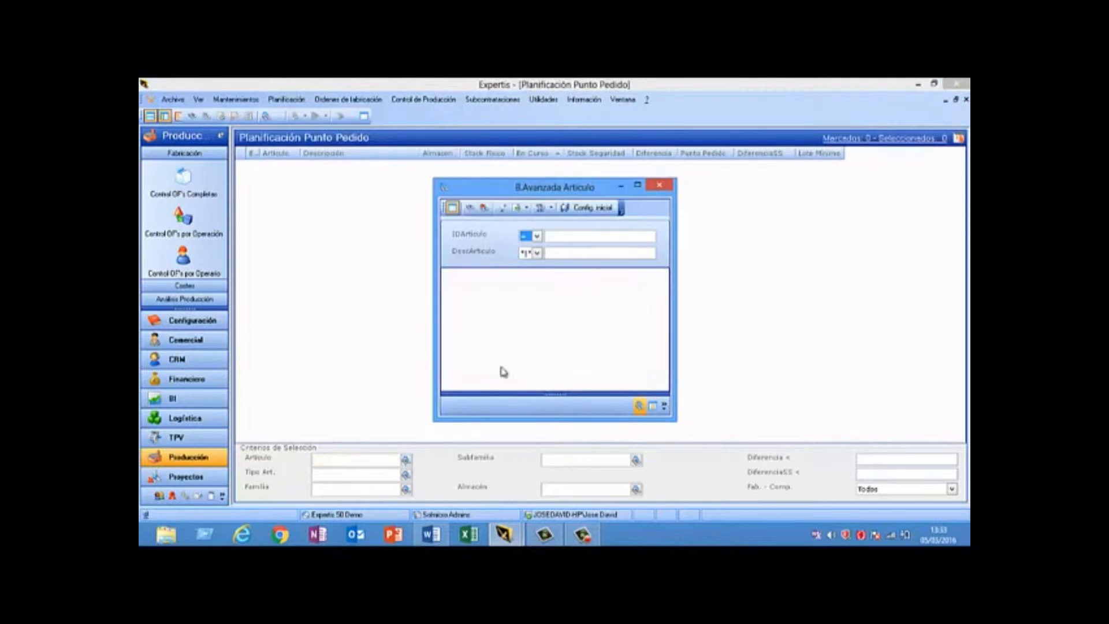
click(580, 254)
text(demo)
key(Return)
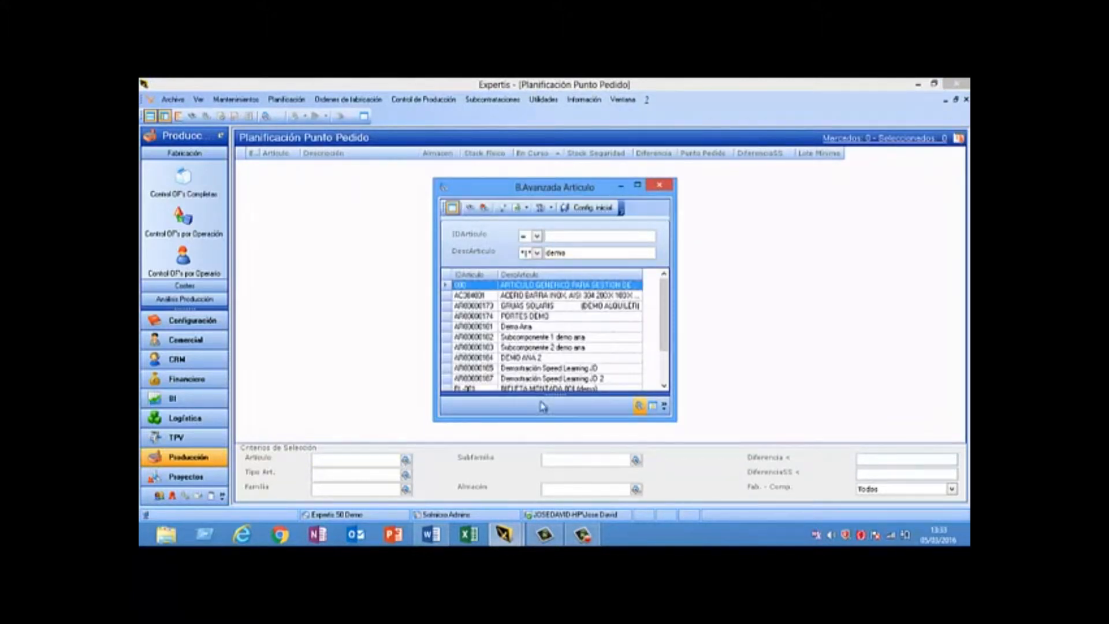
double_click(525, 389)
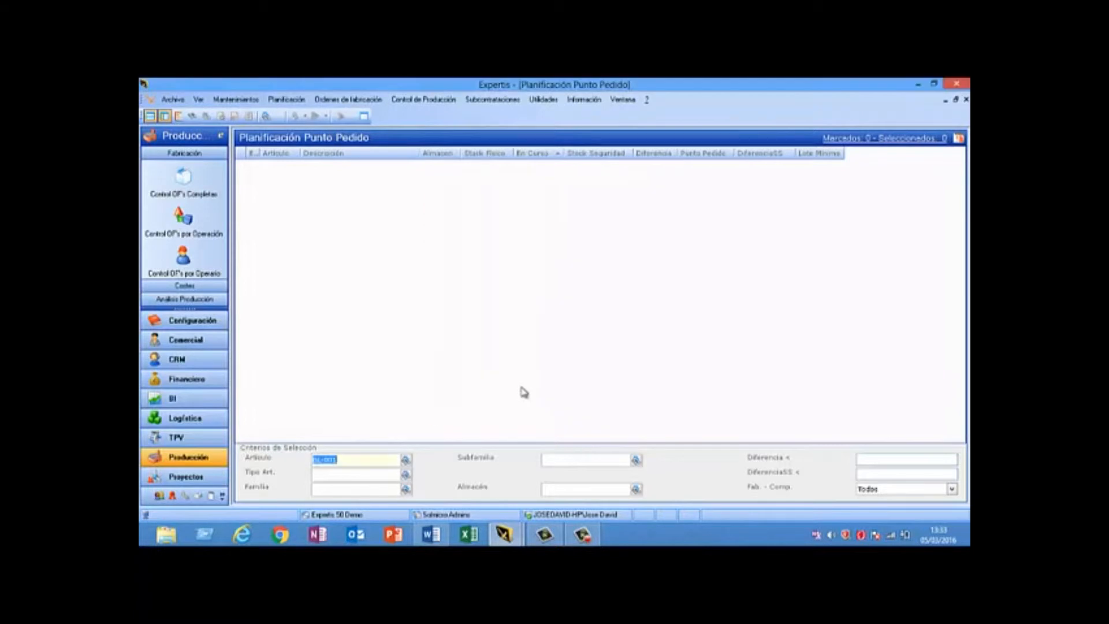
click(192, 116)
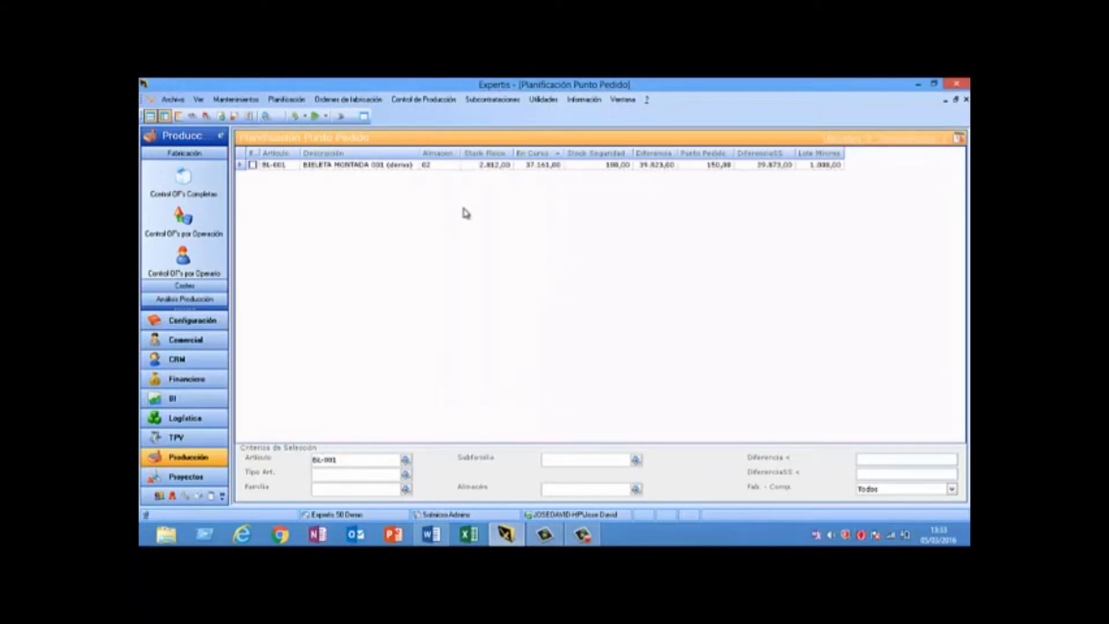
Examine BL-001's physical stock, quantity in progress, safety stock and reorder point in the planning line
click(484, 166)
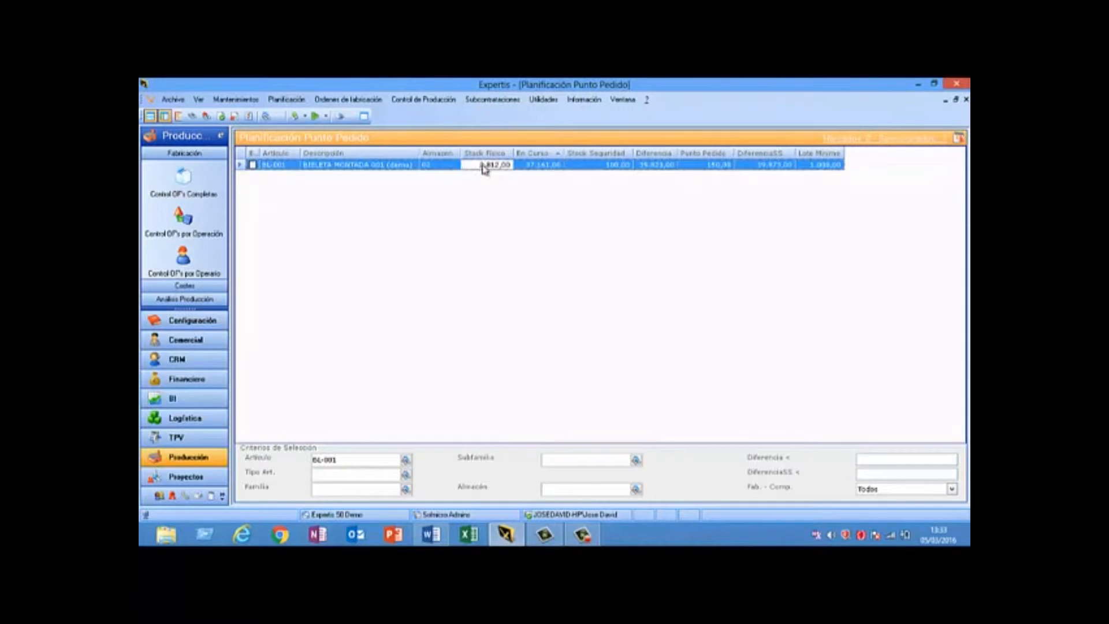
click(542, 168)
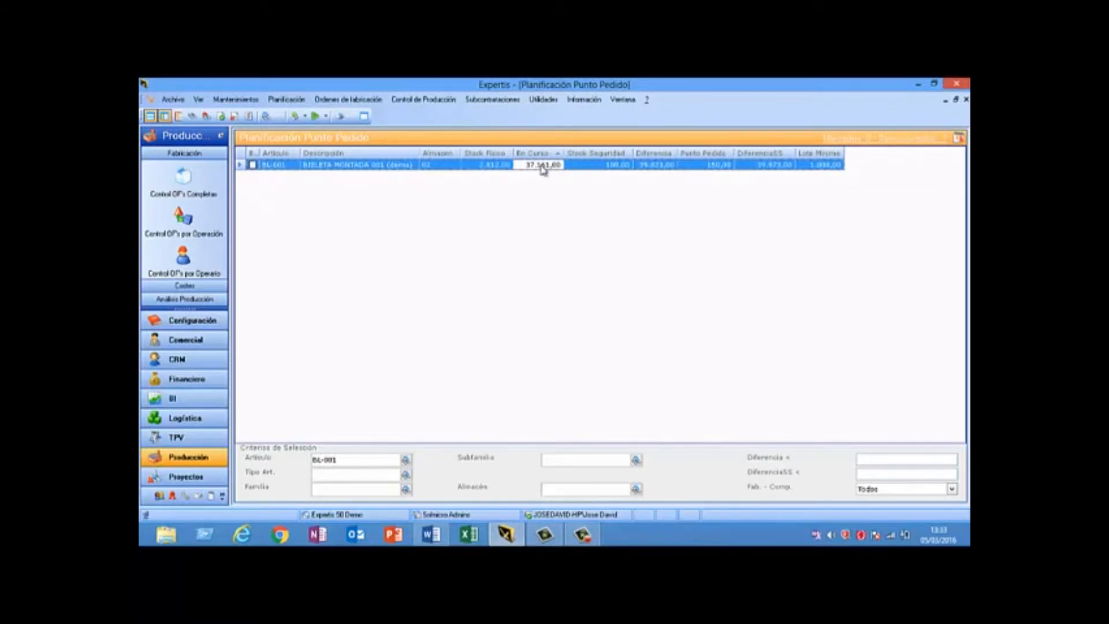
click(586, 167)
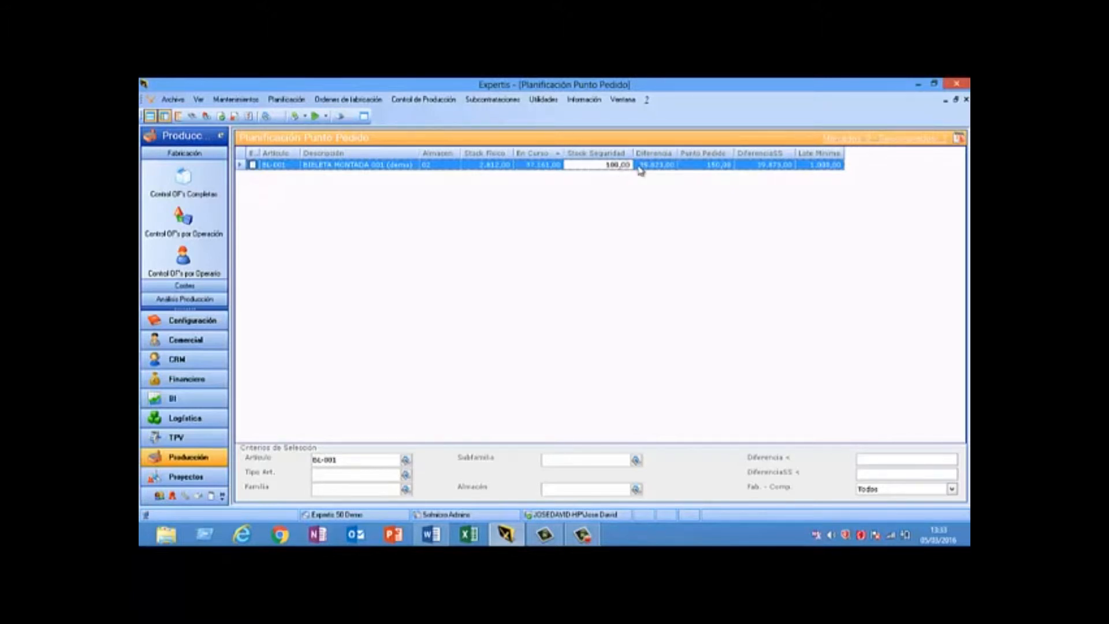
click(700, 167)
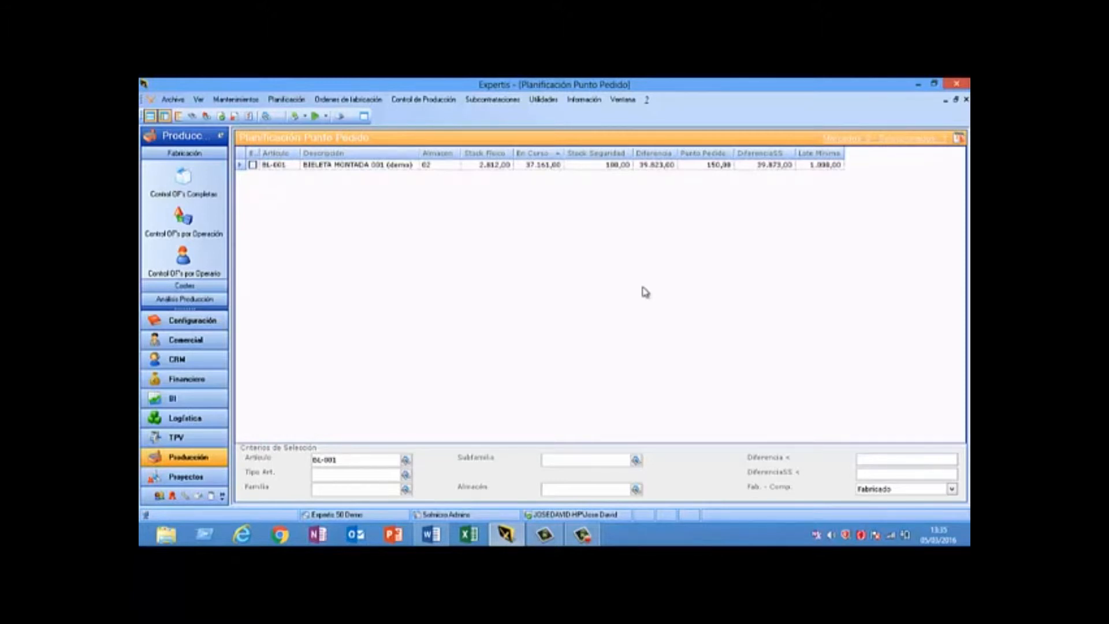
Mark the BL-001 planning line, create its proposed manufacturing order, and generate the order from it
click(254, 167)
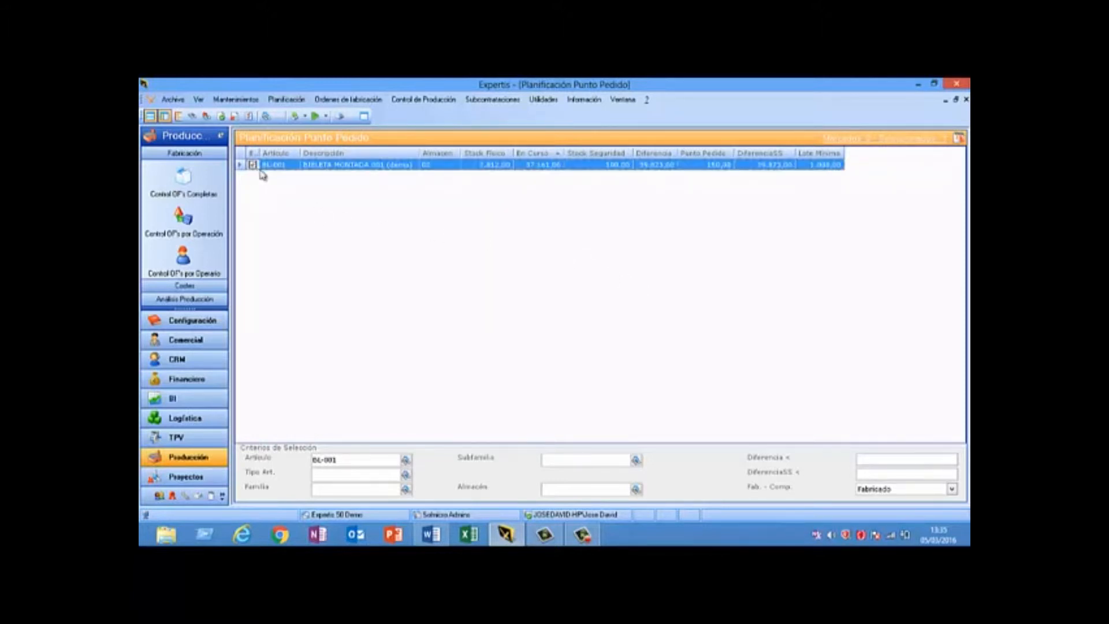
click(326, 117)
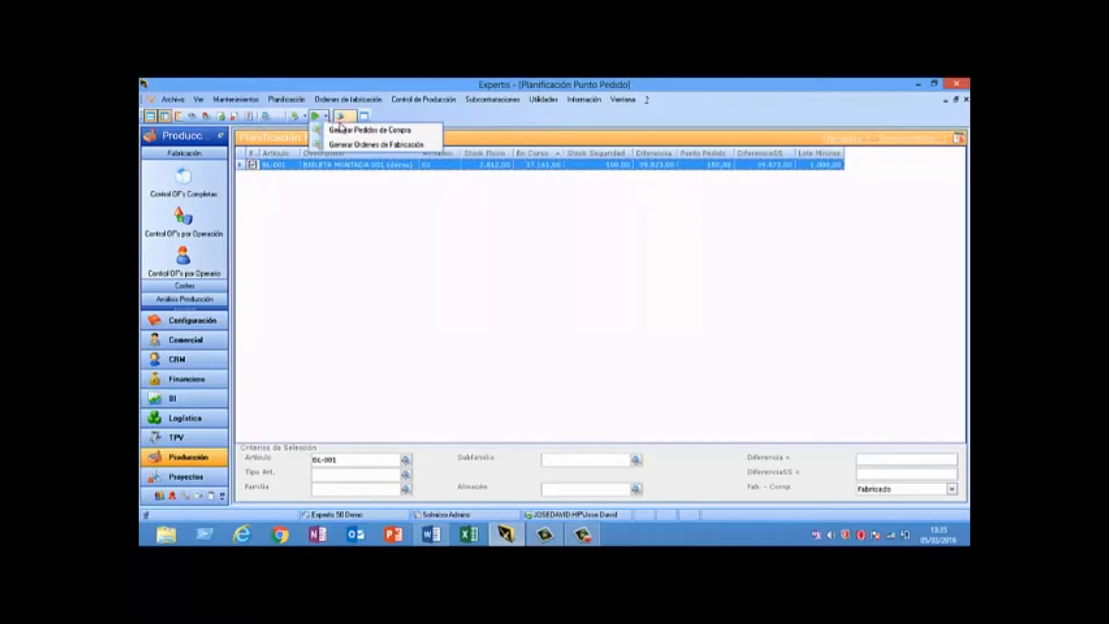
click(350, 144)
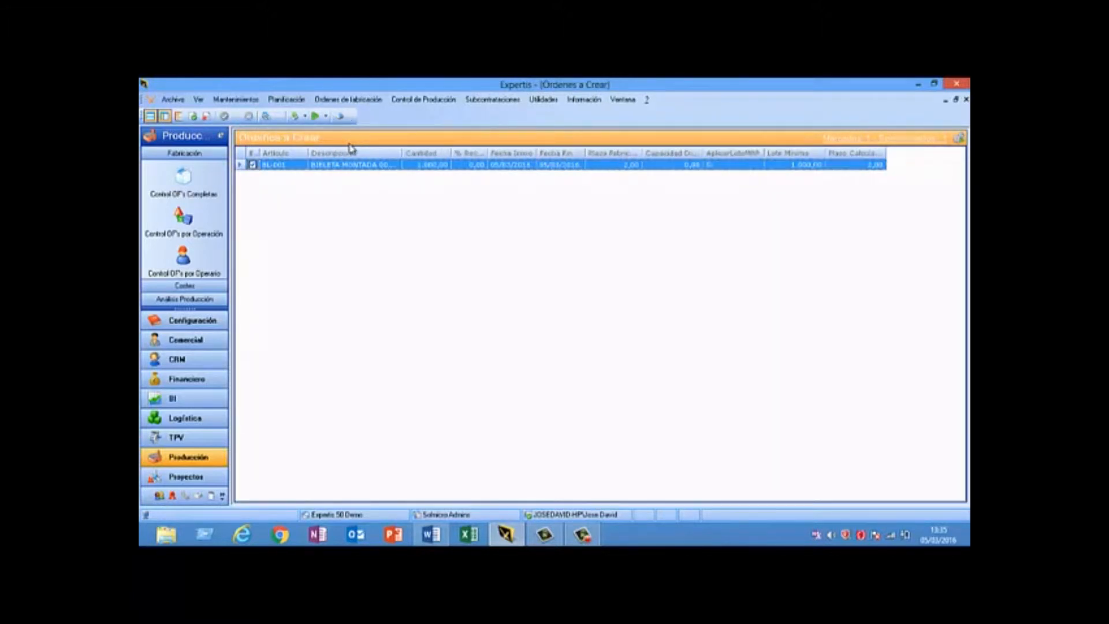
click(326, 116)
click(347, 129)
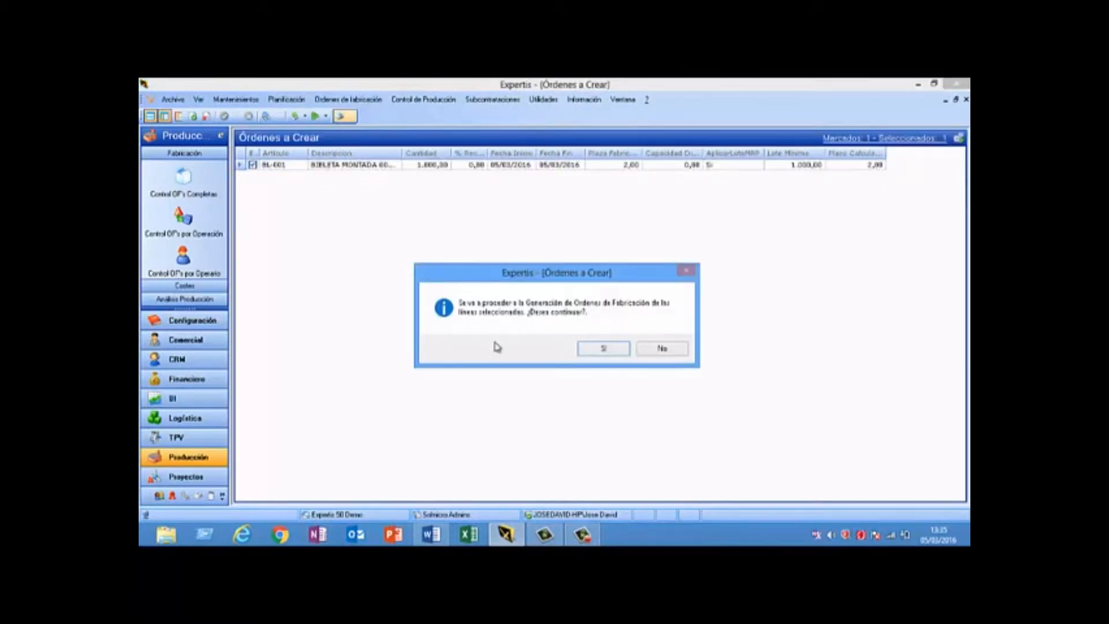
click(601, 349)
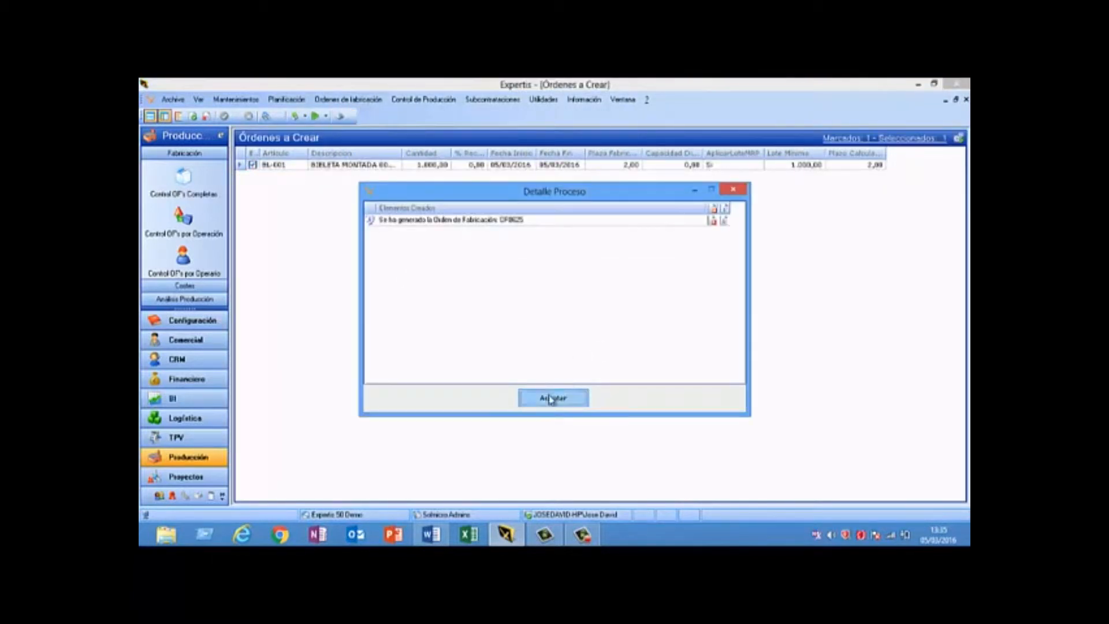
click(551, 398)
Open the generated manufacturing order and view its origins, widening the origin type column
click(588, 349)
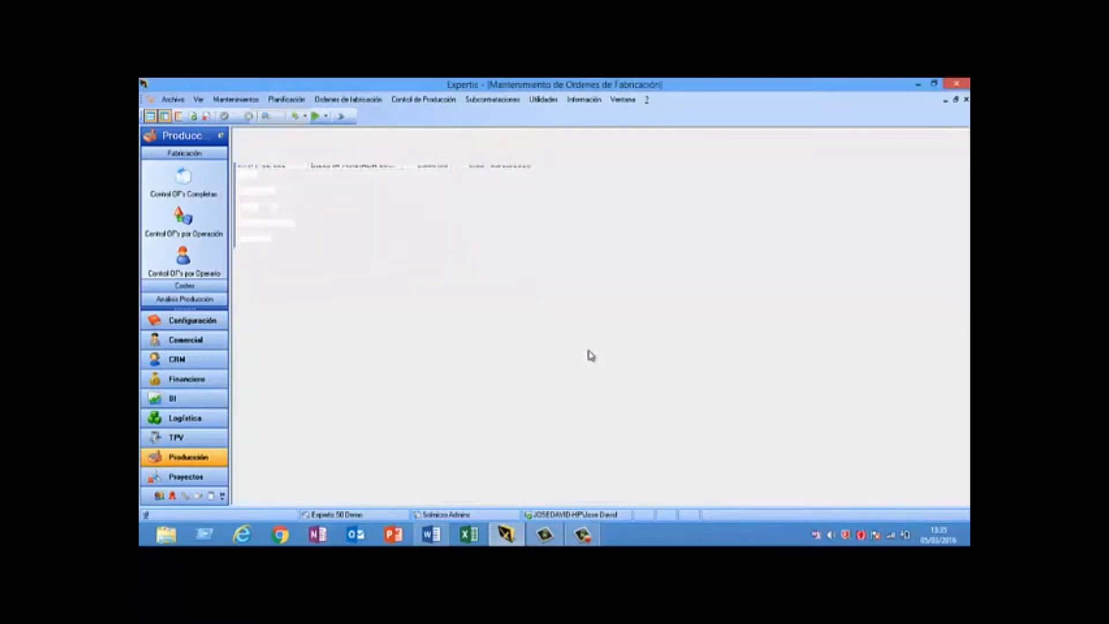
click(444, 276)
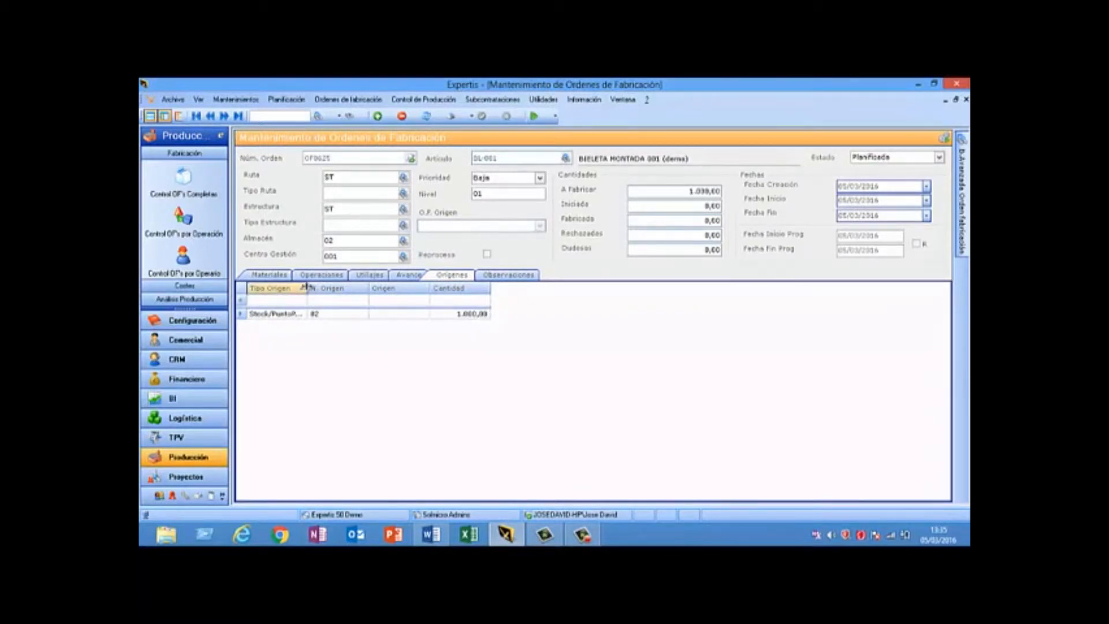
drag(308, 286, 365, 296)
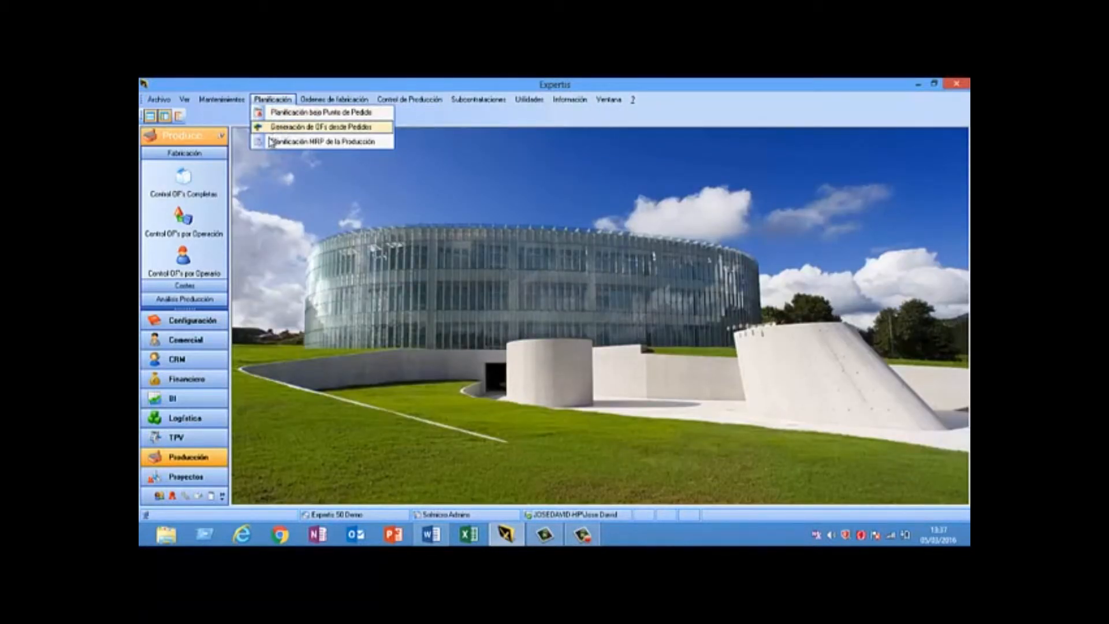
Open MRP production planning and bring up the launch options for a new planning run
click(334, 142)
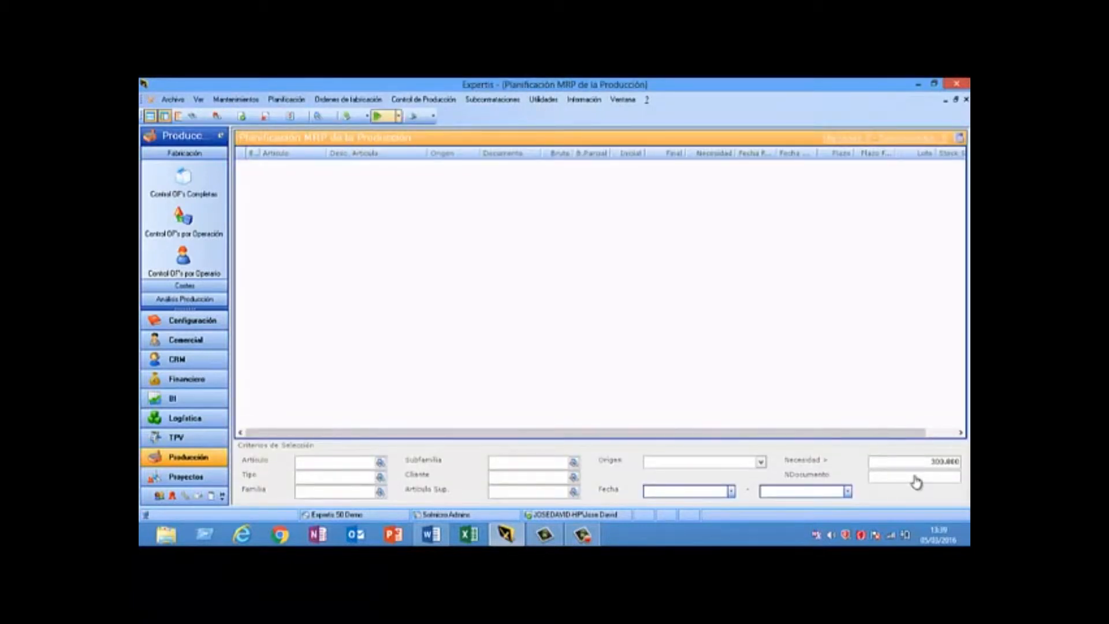
click(398, 116)
key(Return)
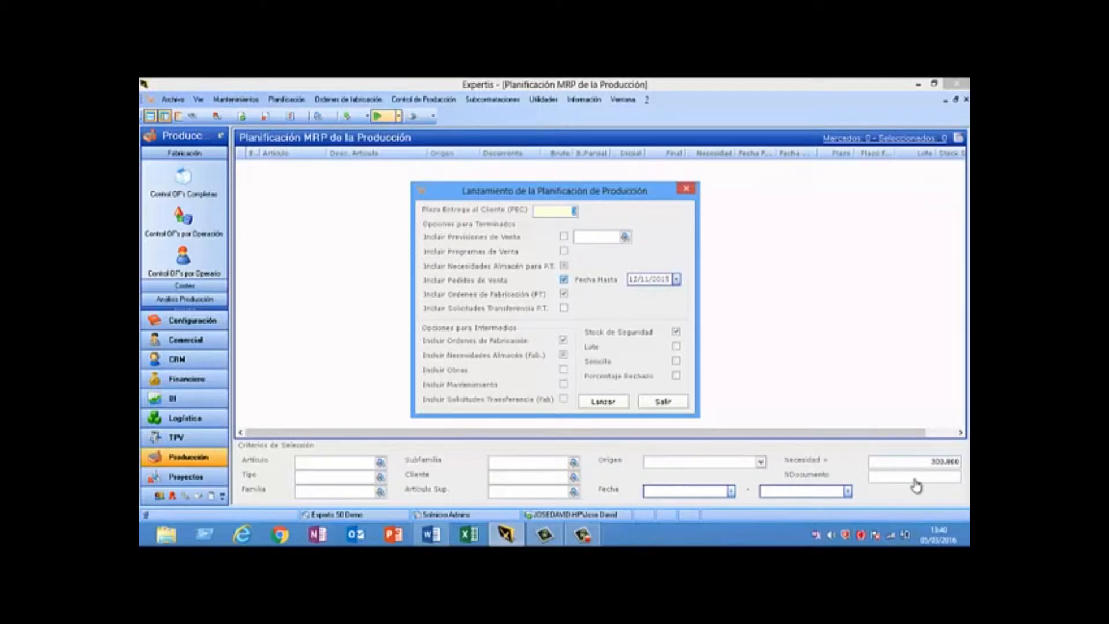
Set the sales order end date to 31/03/2016, include the rejection percentage, and launch the production planning
key(Tab)
key(alt+Down)
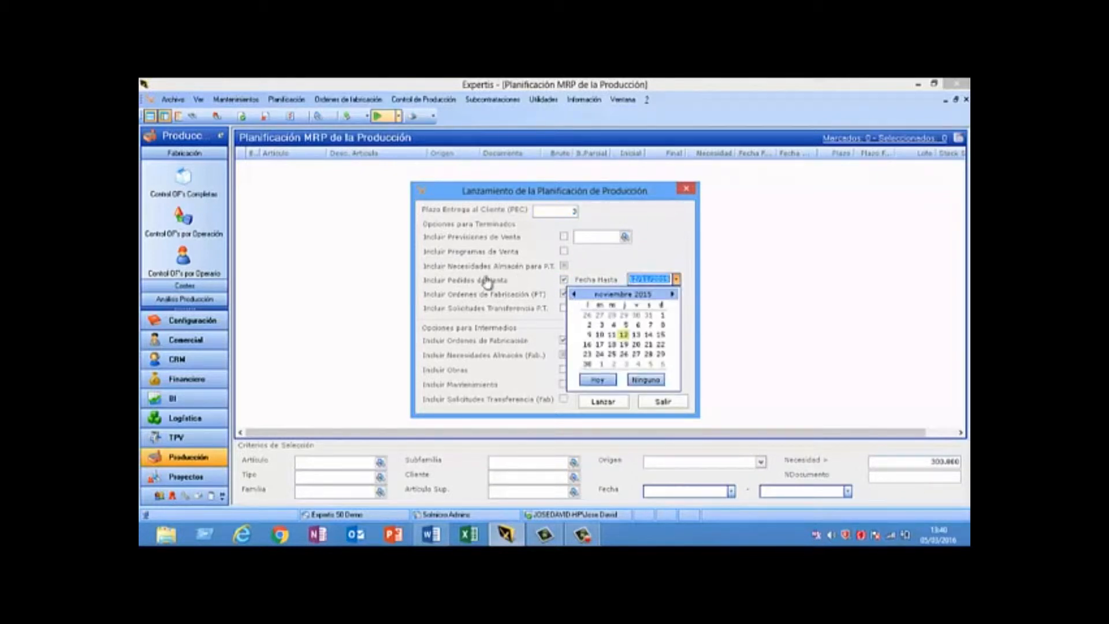
click(596, 380)
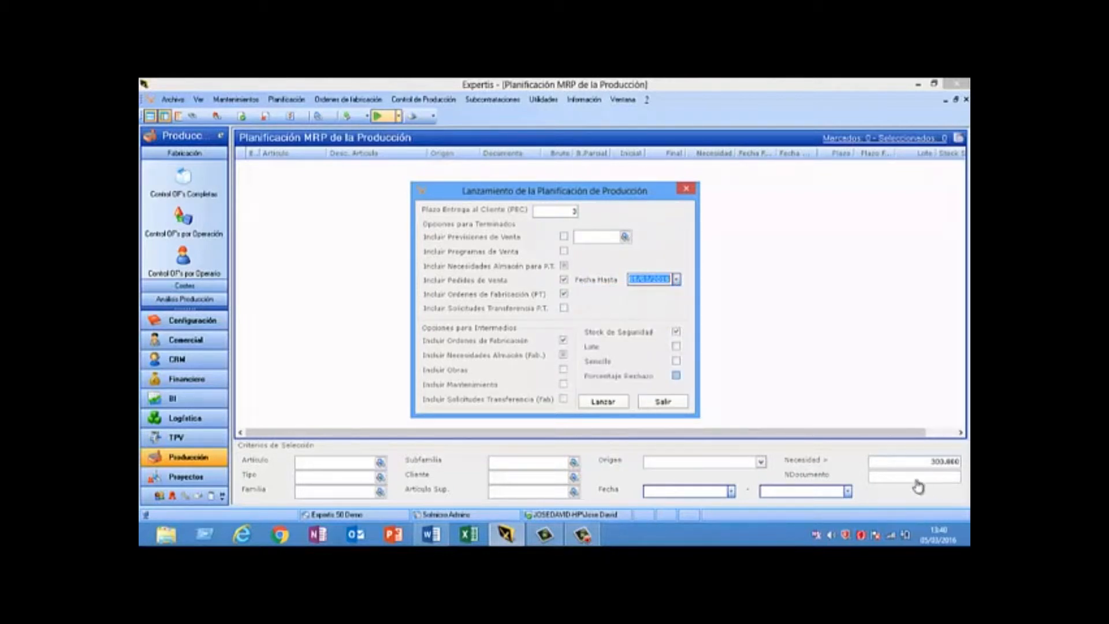
key(alt+Down)
click(676, 376)
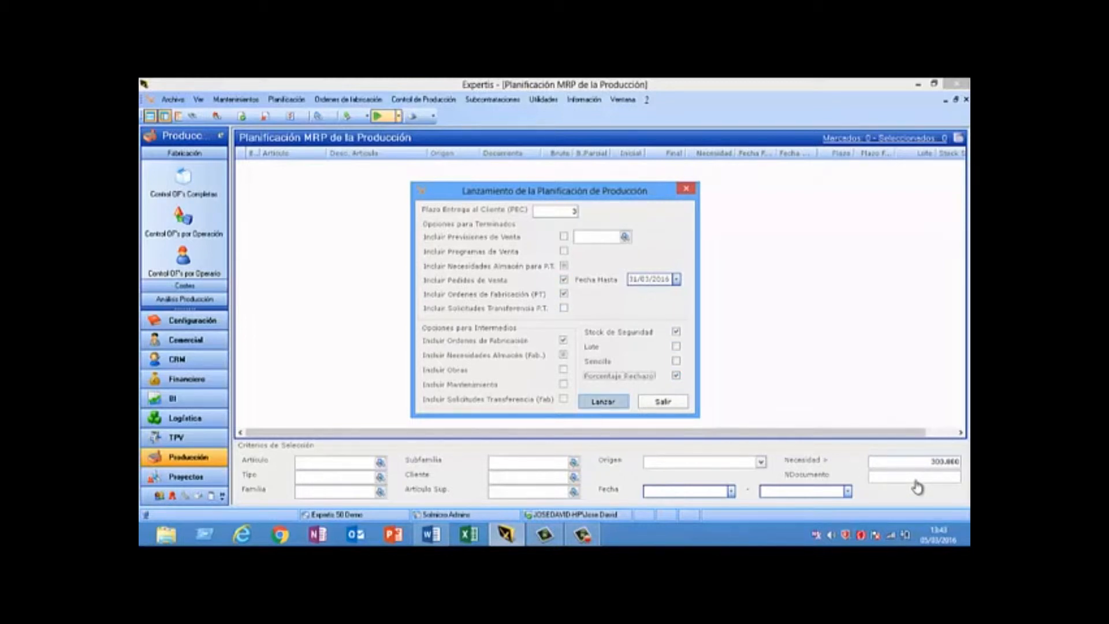
click(603, 401)
click(607, 355)
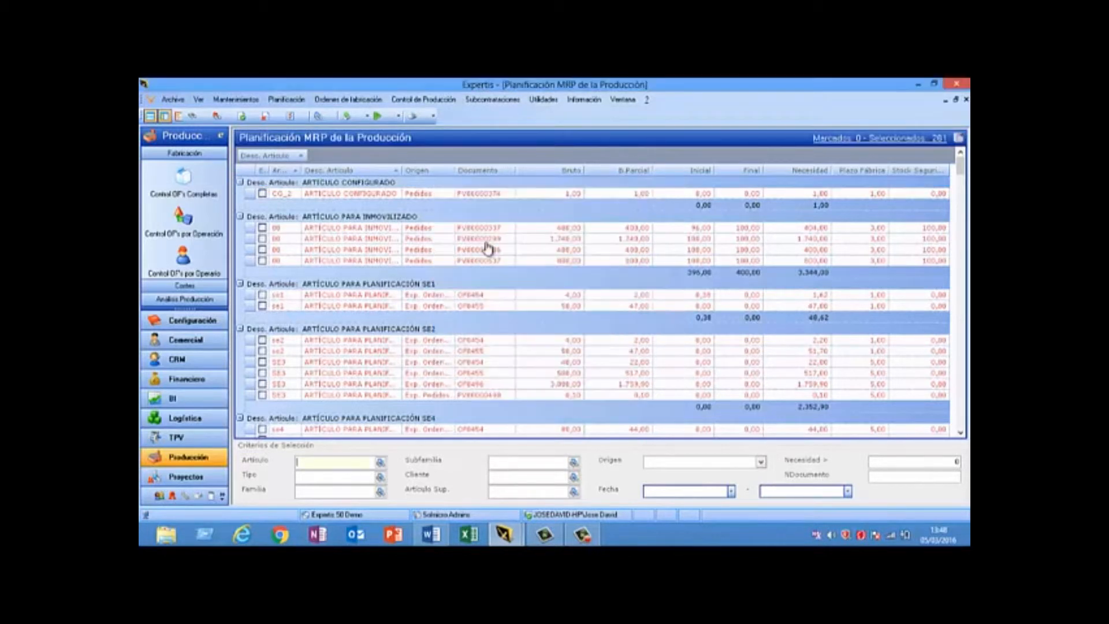
Set the article filter to BL-001 by searching article descriptions for "demo"
click(379, 462)
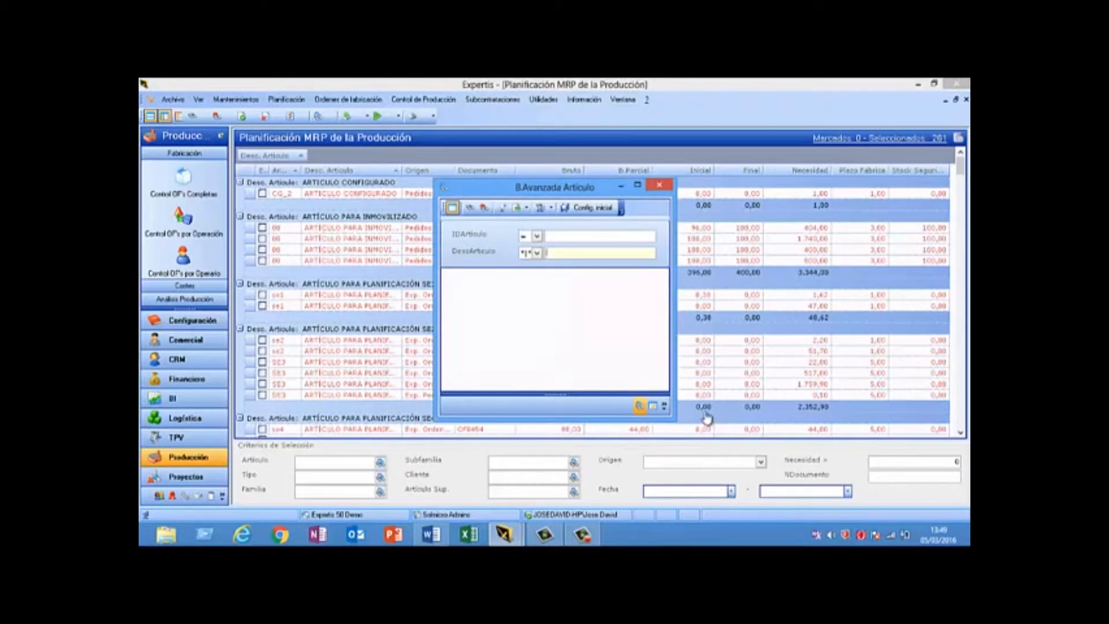
text(demo)
key(Return)
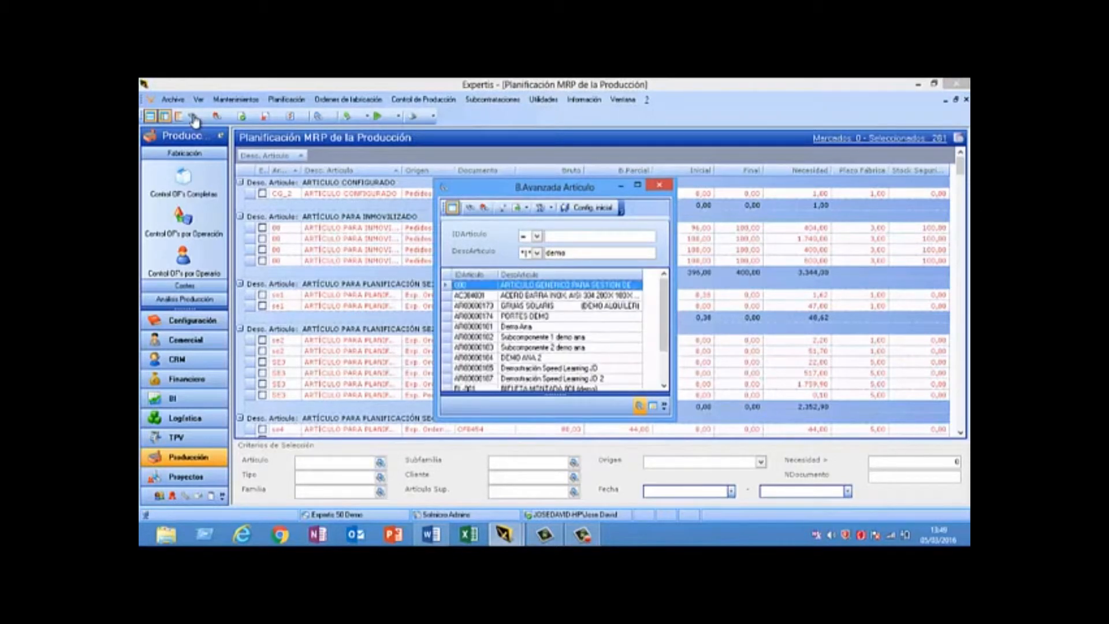
double_click(543, 388)
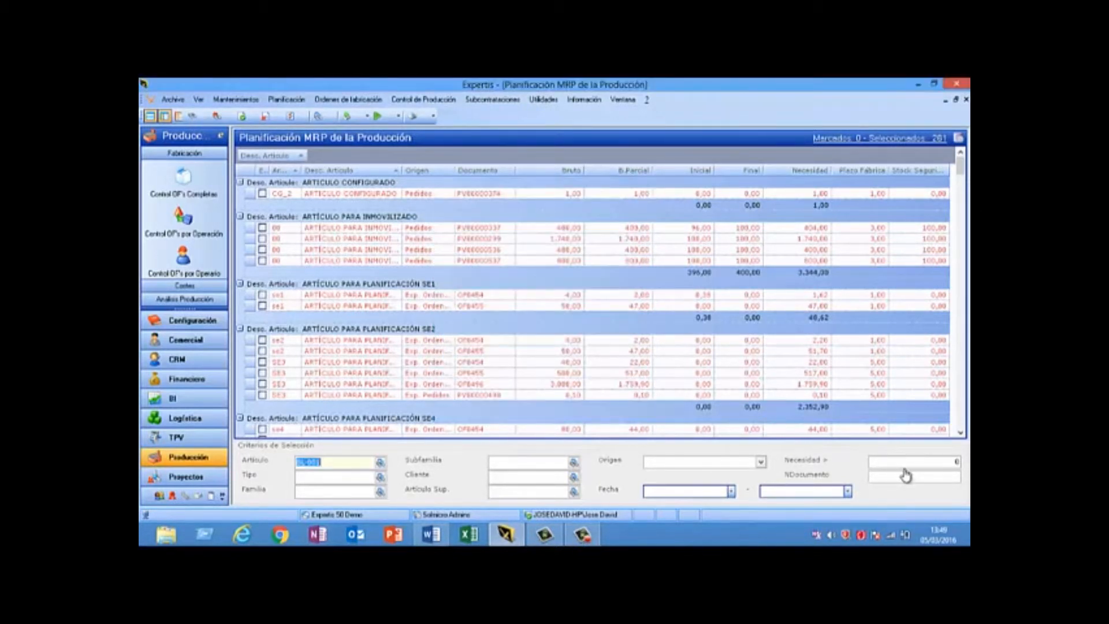
Limit the planning date range to 05/03/2016 through 31/03/2016
click(731, 492)
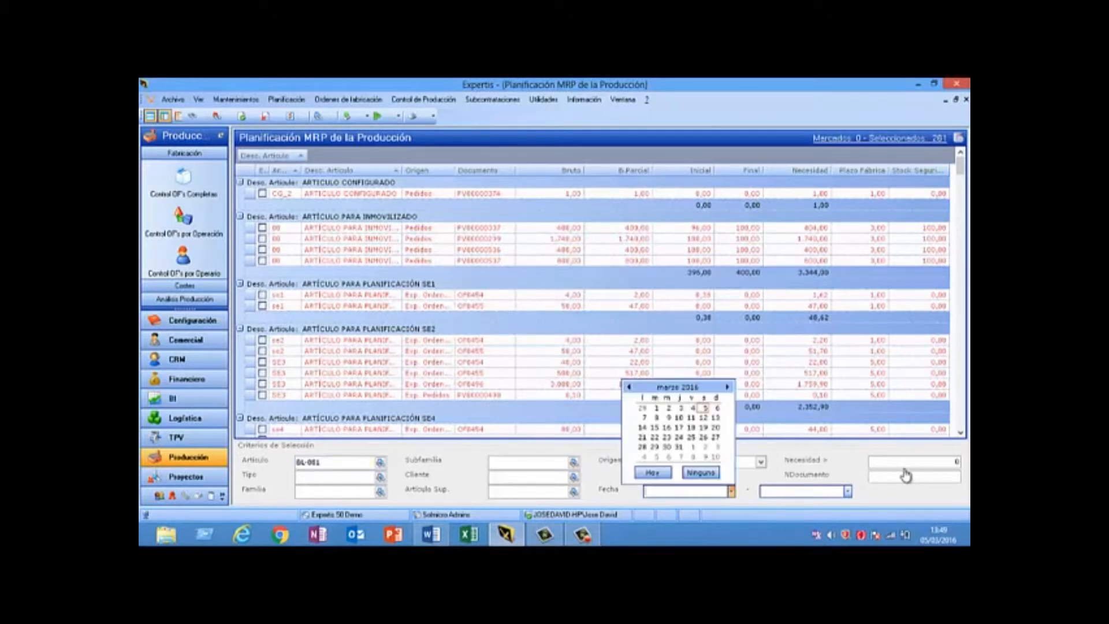
click(653, 473)
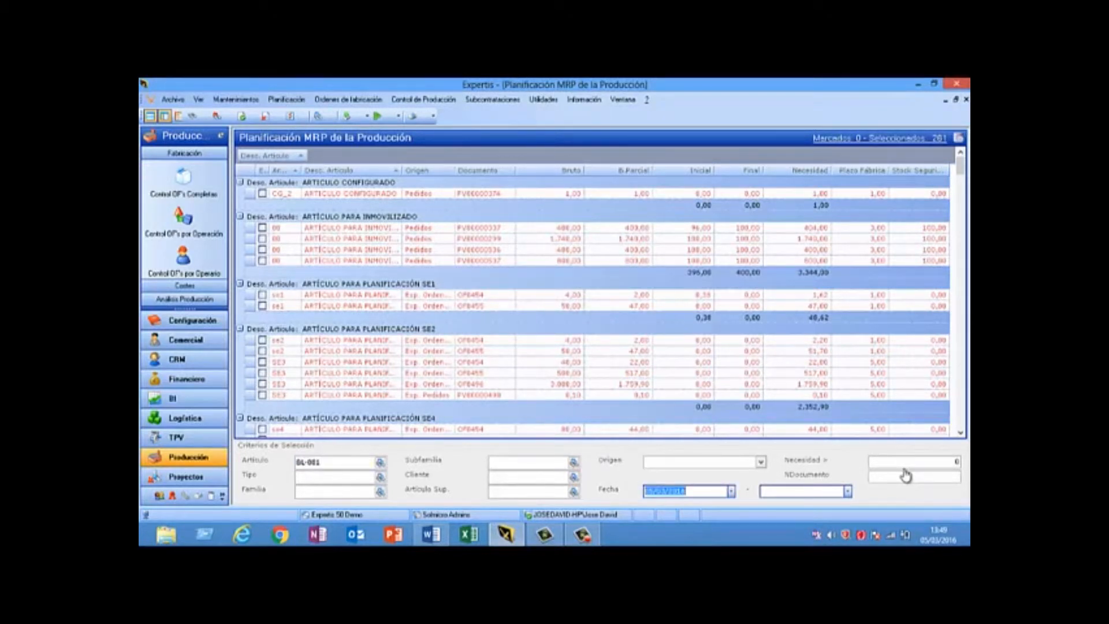
click(848, 491)
click(795, 447)
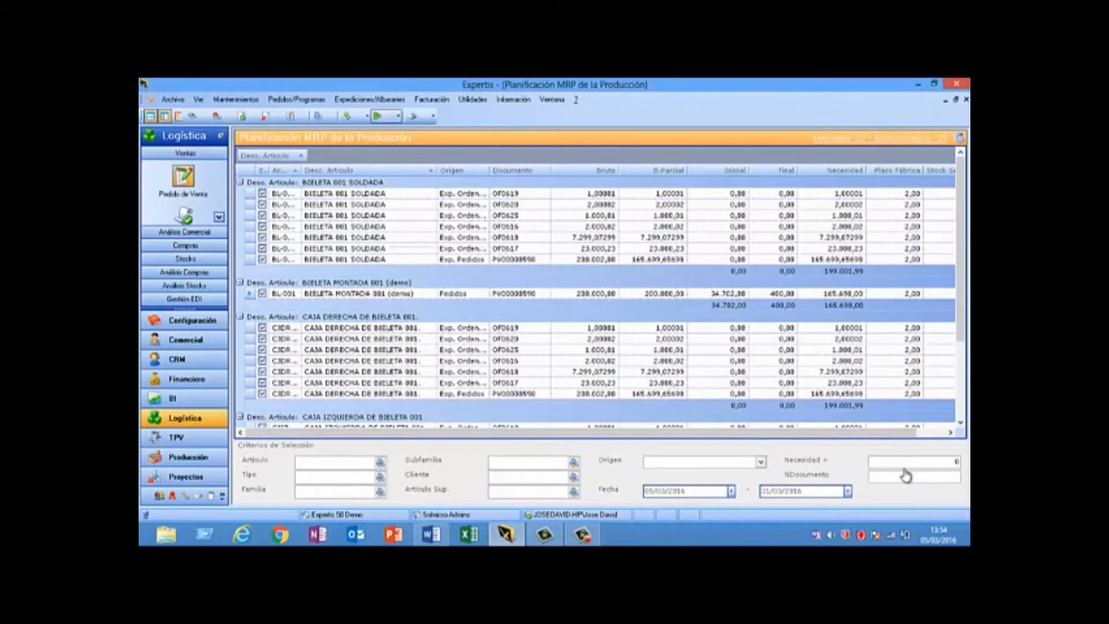
Send the marked MRP lines to value adjustment and order generation, and review the first lines' quantities to manufacture
click(398, 115)
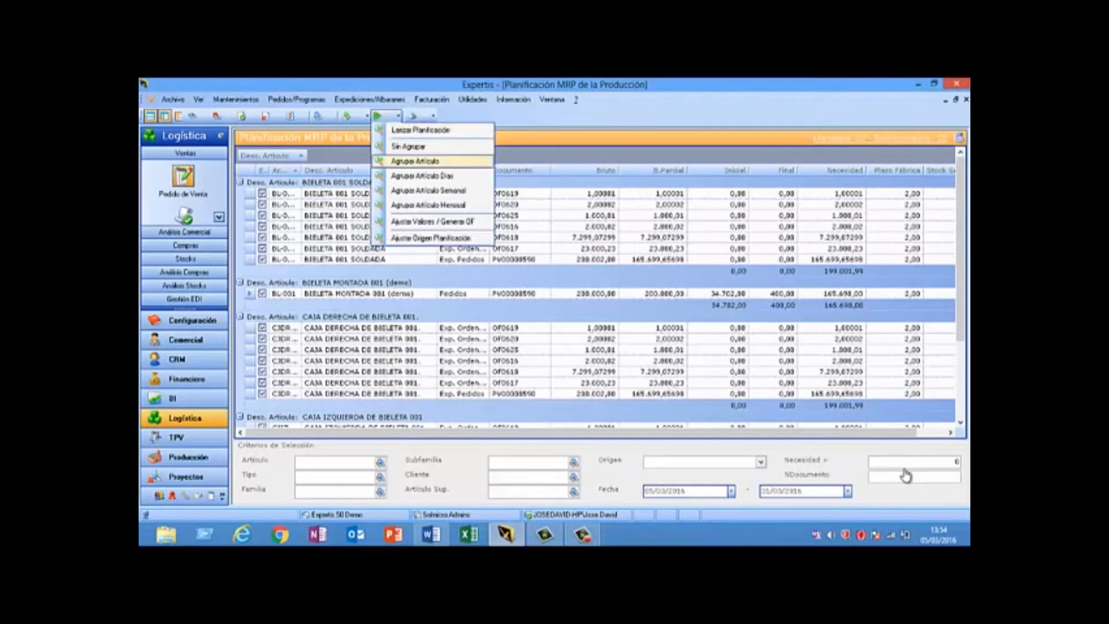
click(432, 221)
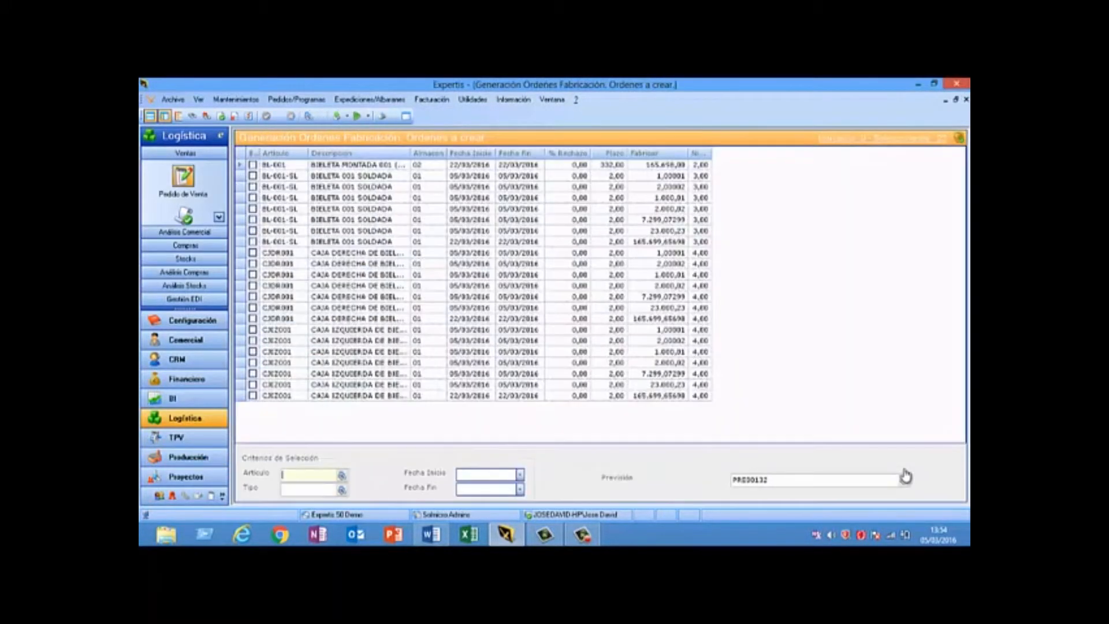
key(Tab)
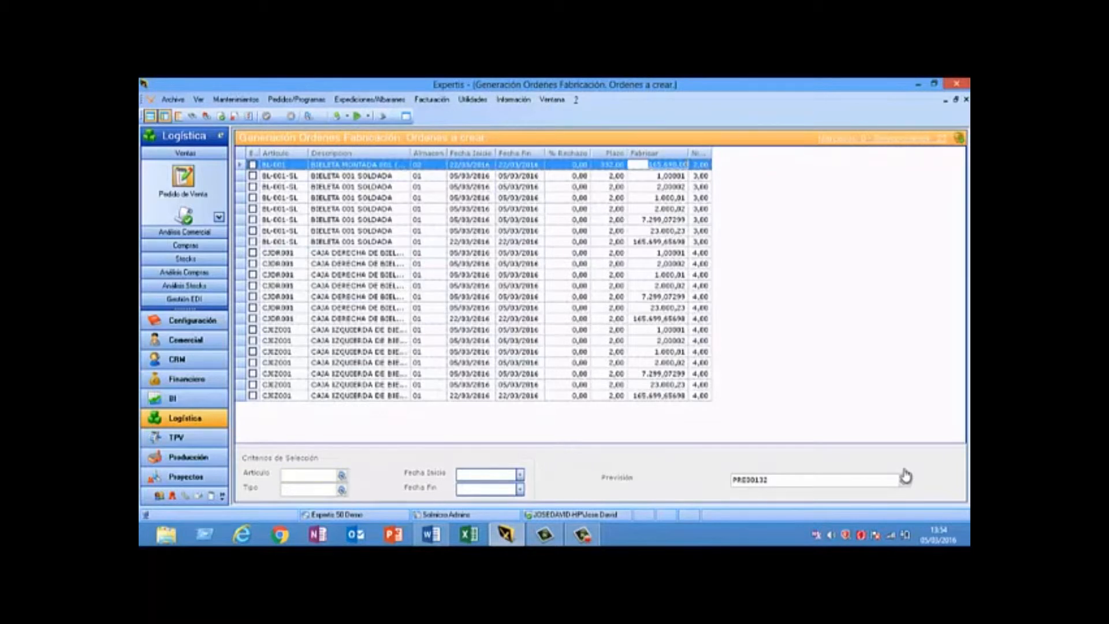
key(Down)
key(Down)
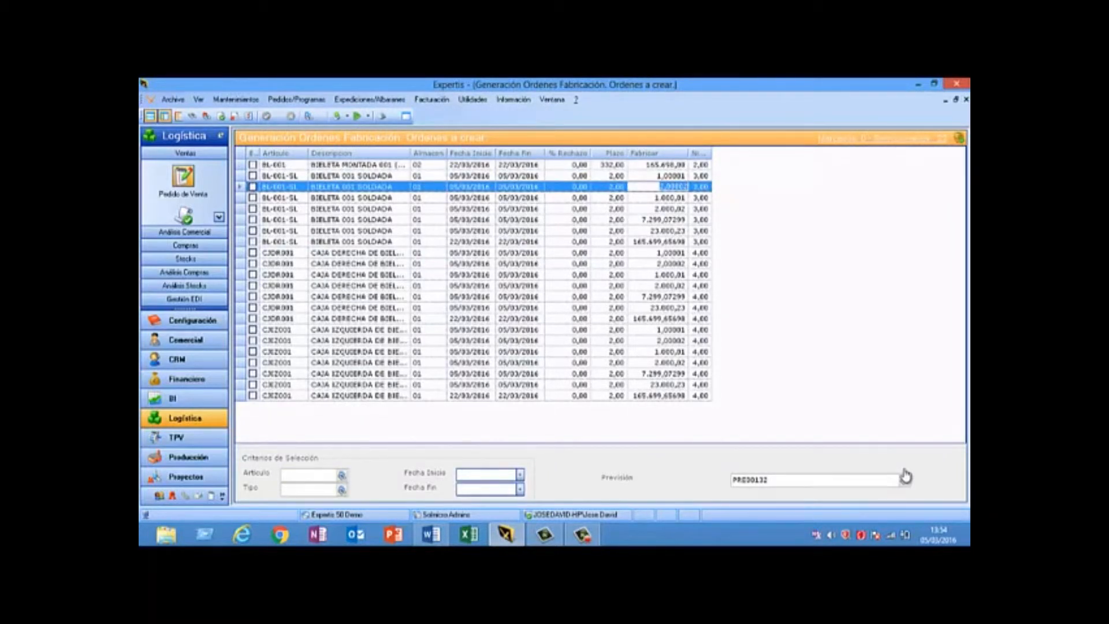
Mark all proposed orders, generate their manufacturing orders, and accept the process detail
click(222, 116)
click(368, 116)
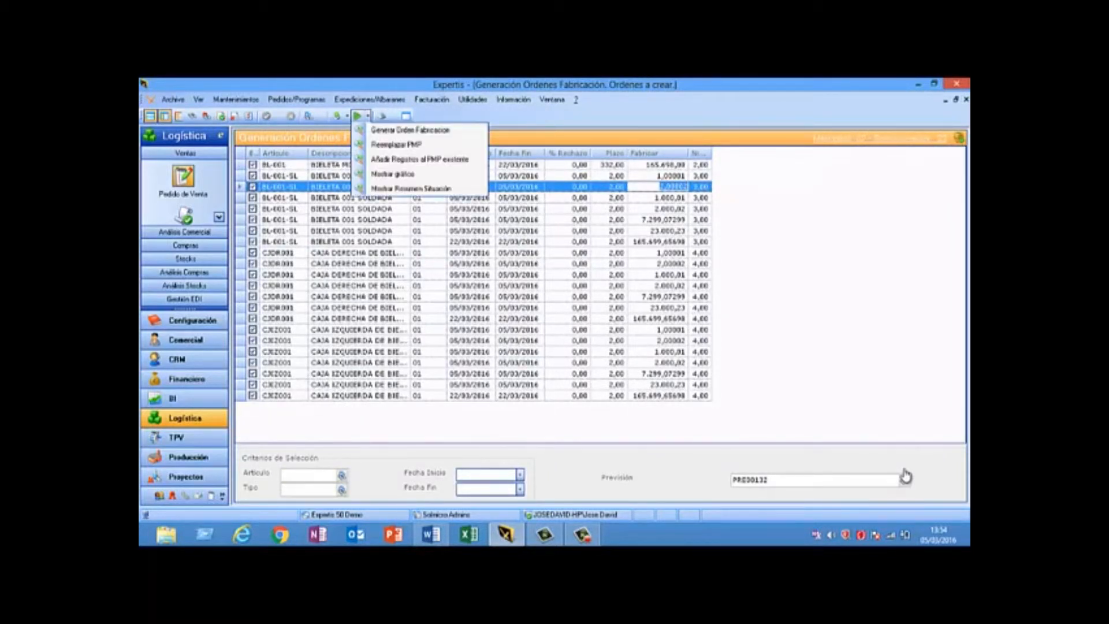
key(Down)
key(Return)
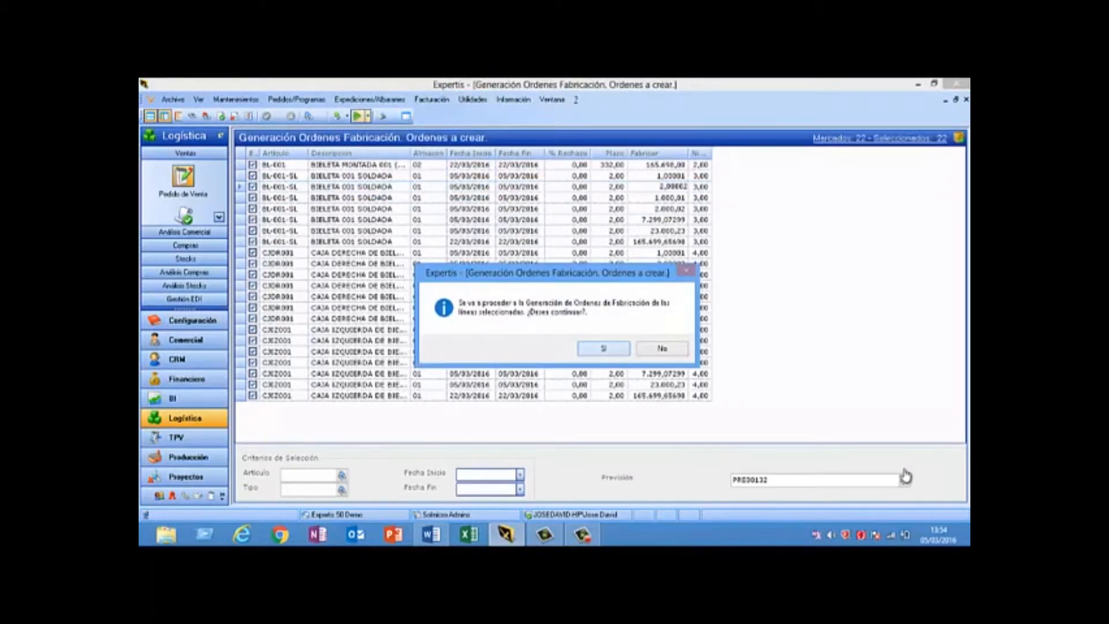
key(Return)
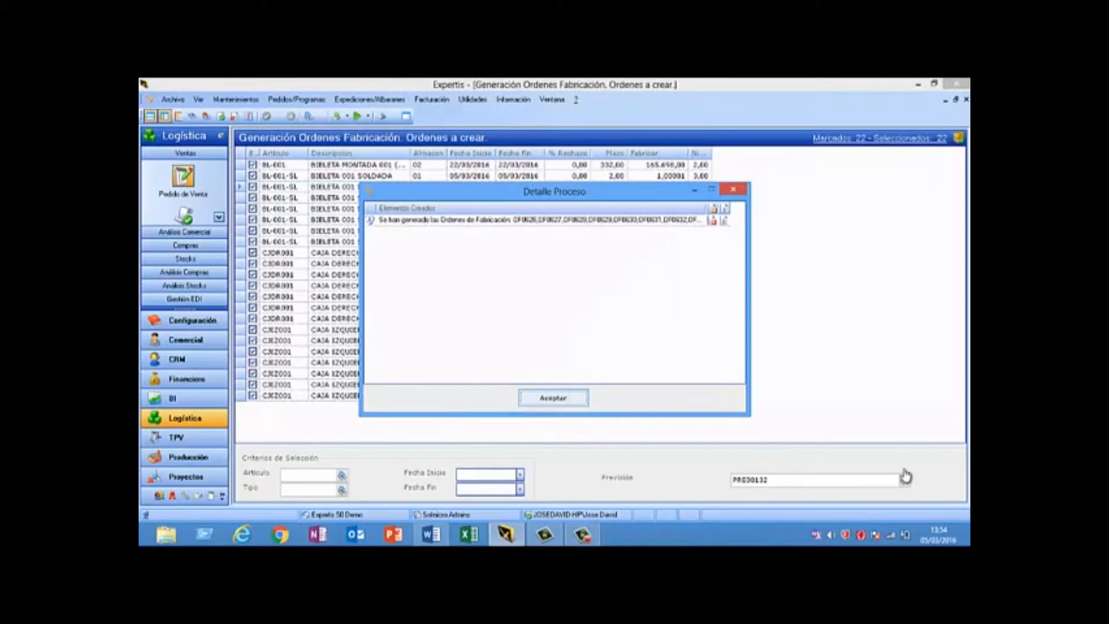
key(Return)
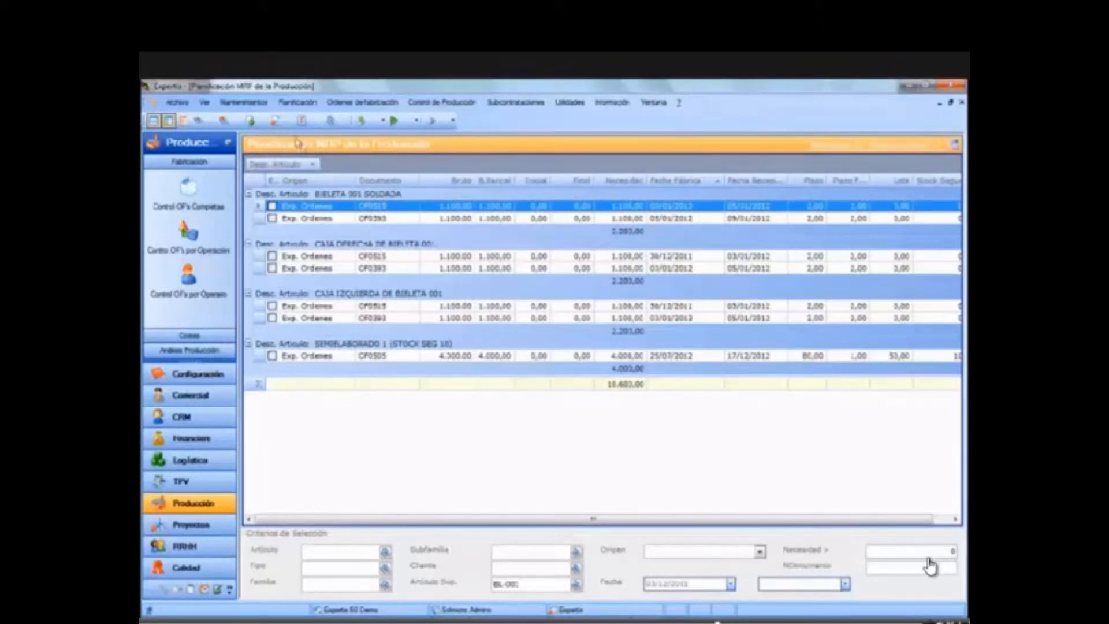
Mark all MRP lines under parent article BL-001, send them to value adjustment, and mark all the resulting proposed orders
click(253, 125)
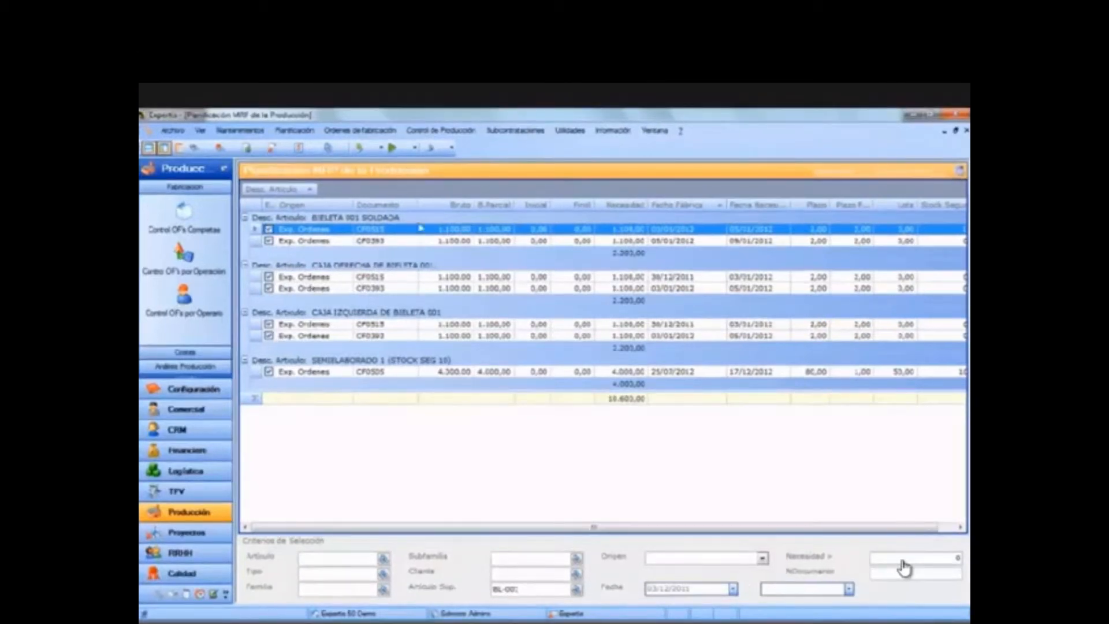
click(415, 148)
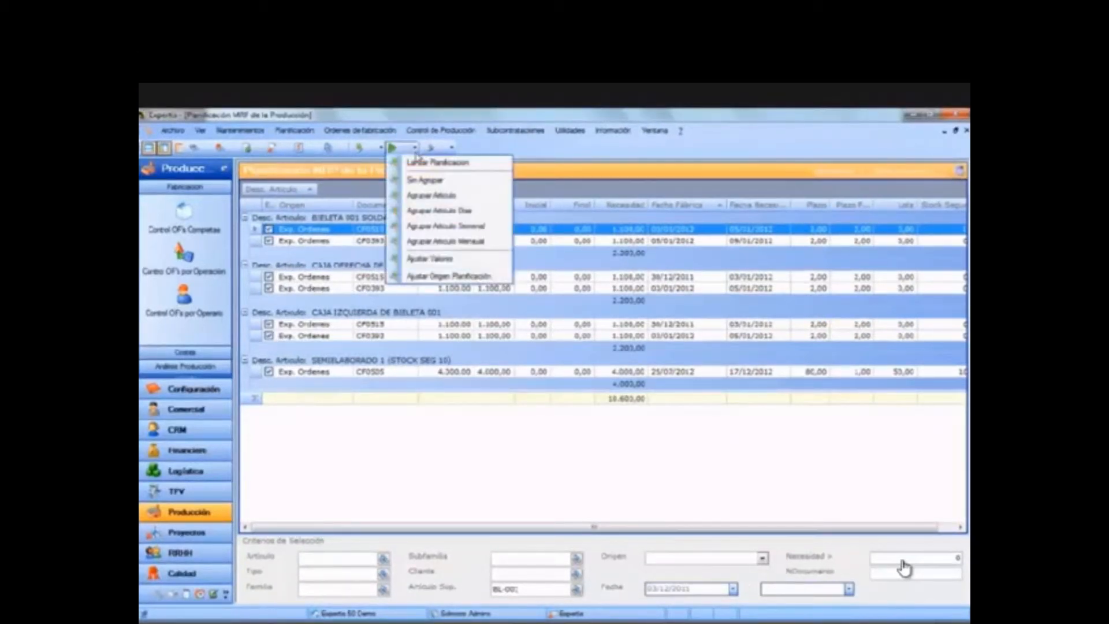
click(441, 261)
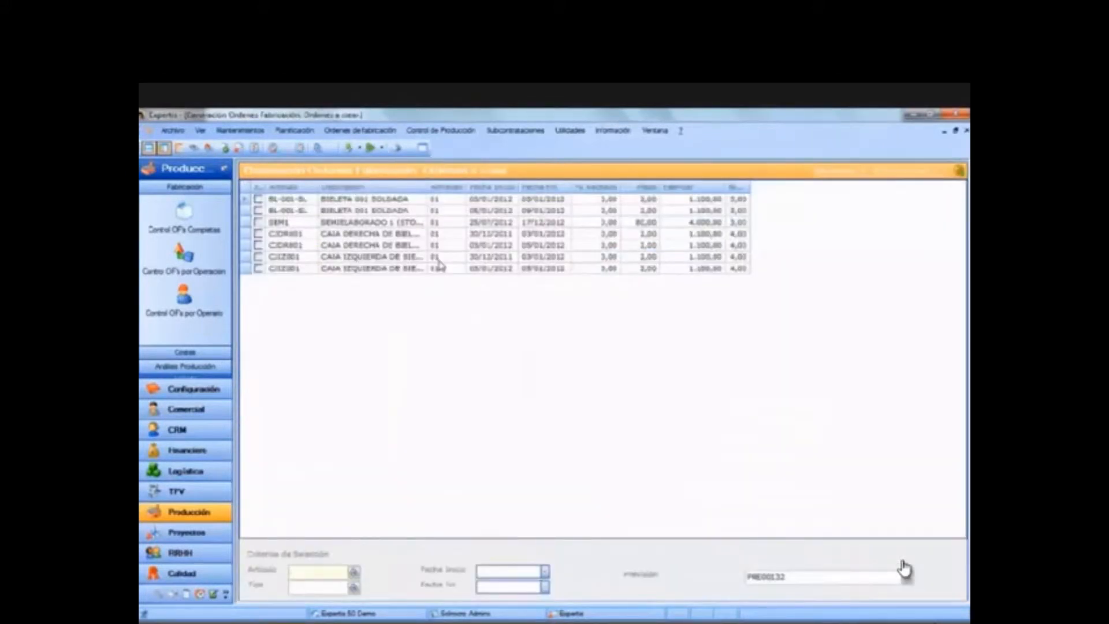
click(225, 149)
Show the situation summary of the work centres and expand Centro de mecanizado 01
click(382, 149)
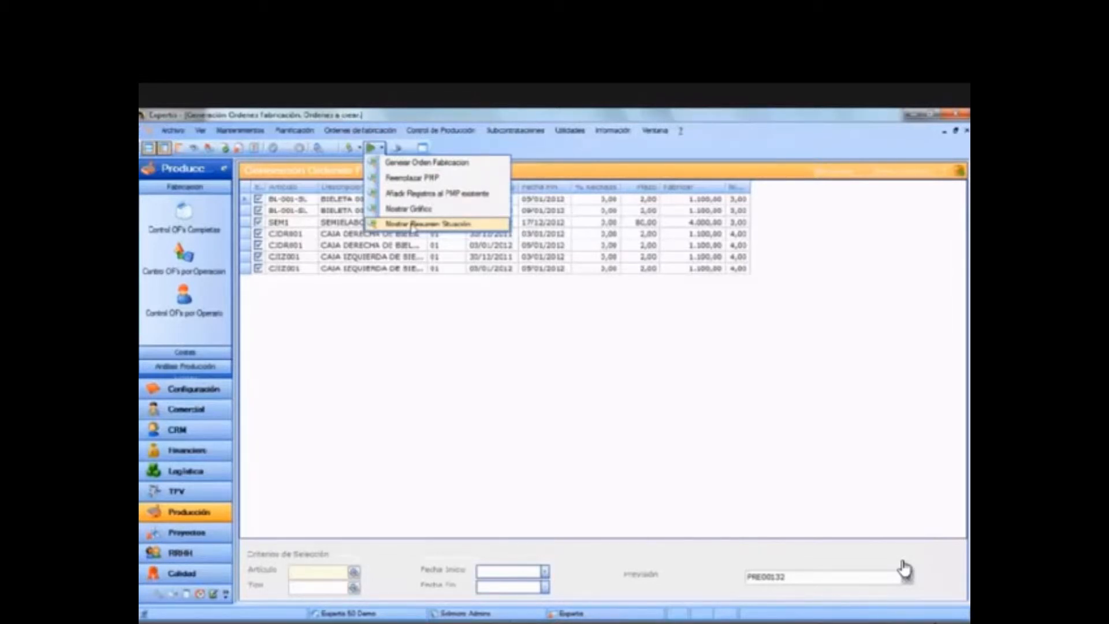
click(413, 225)
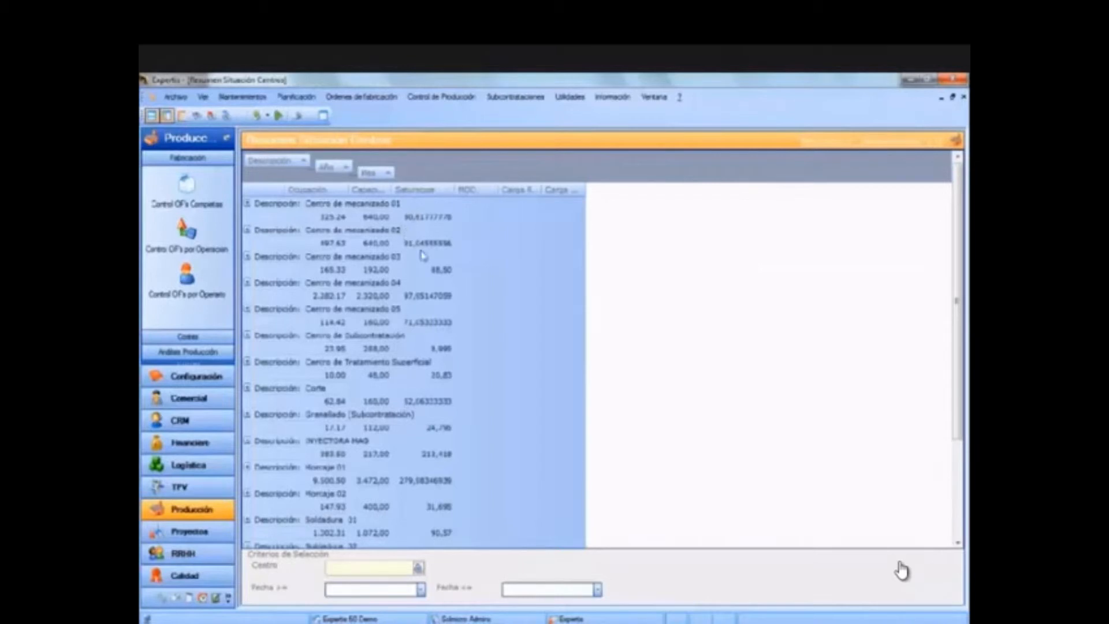
click(249, 207)
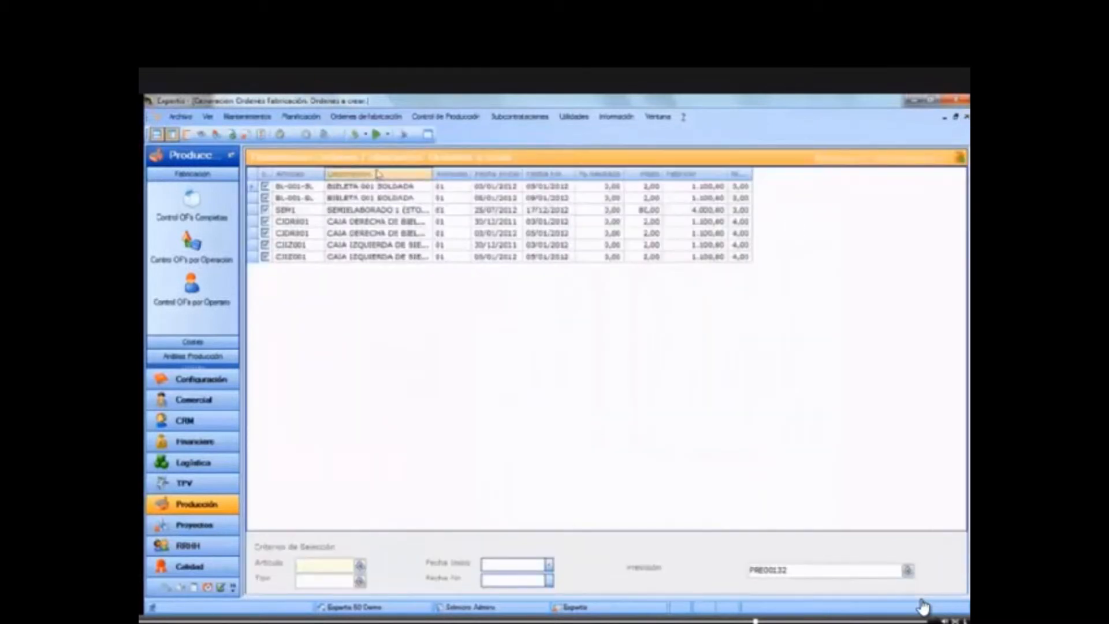
Show the graph of the proposed manufacturing orders
click(387, 134)
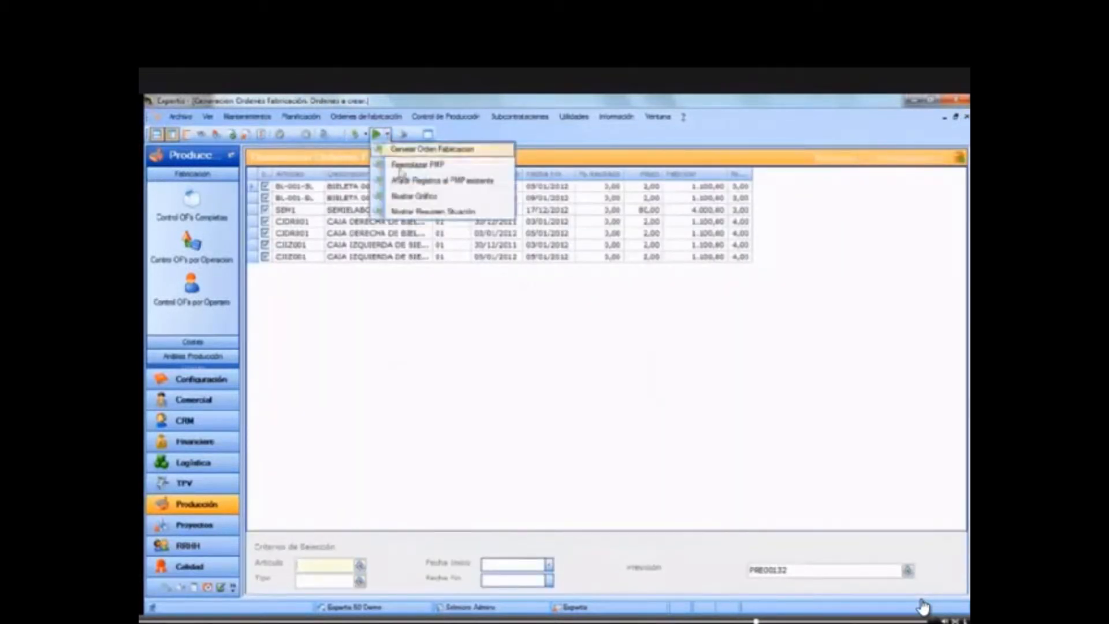
click(414, 197)
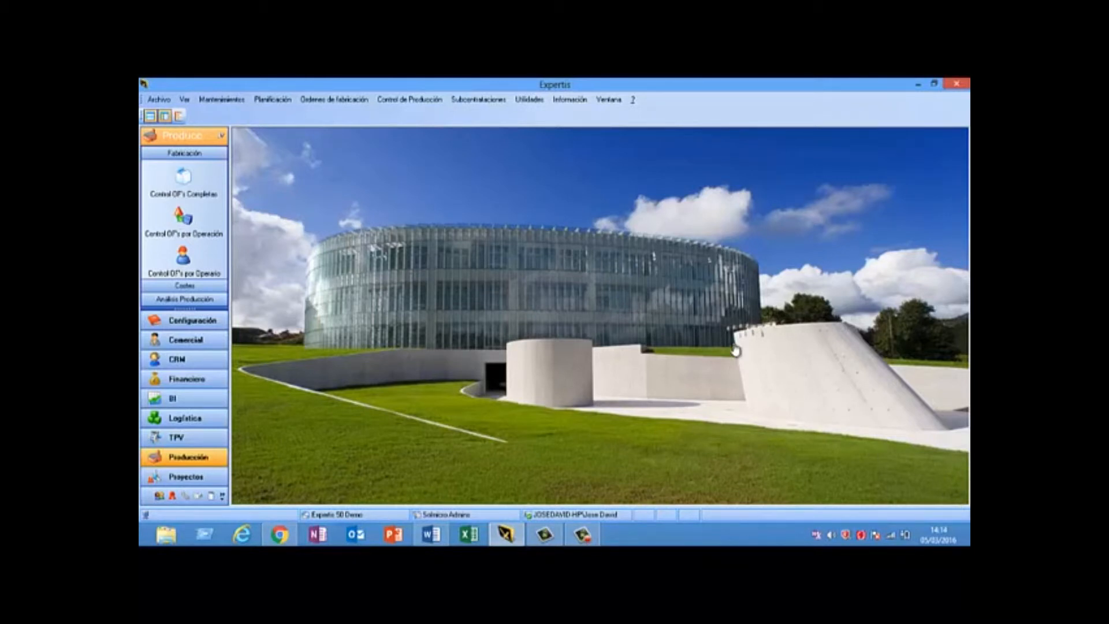
Open finite-capacity scheduling and examine the details of the orders loaded on Centro de mecanizado 03
key(Return)
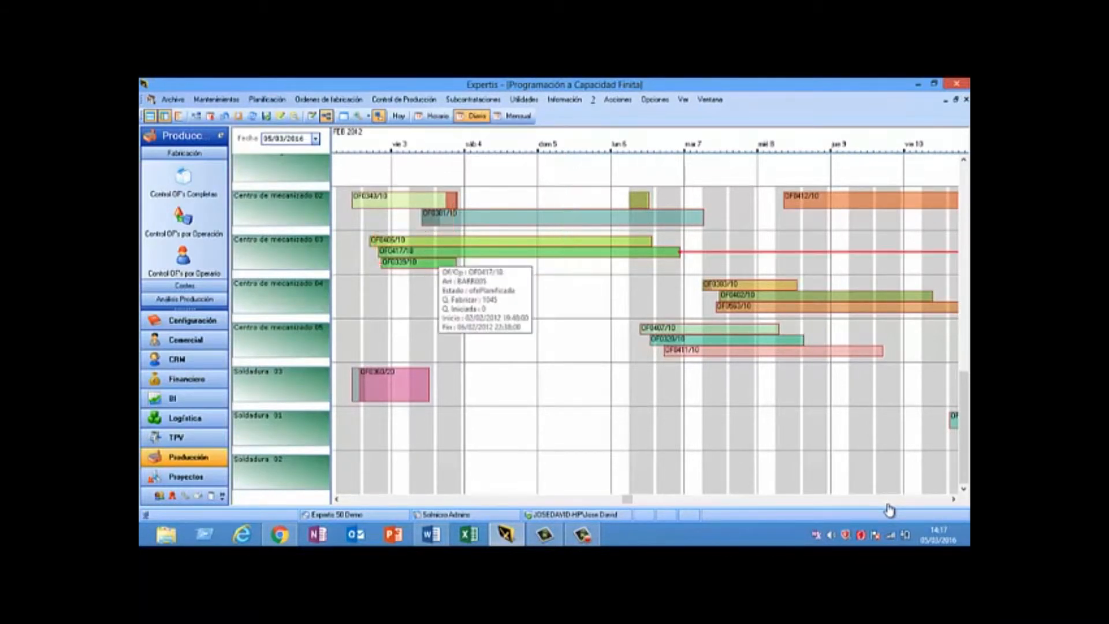
mouse_move(442, 260)
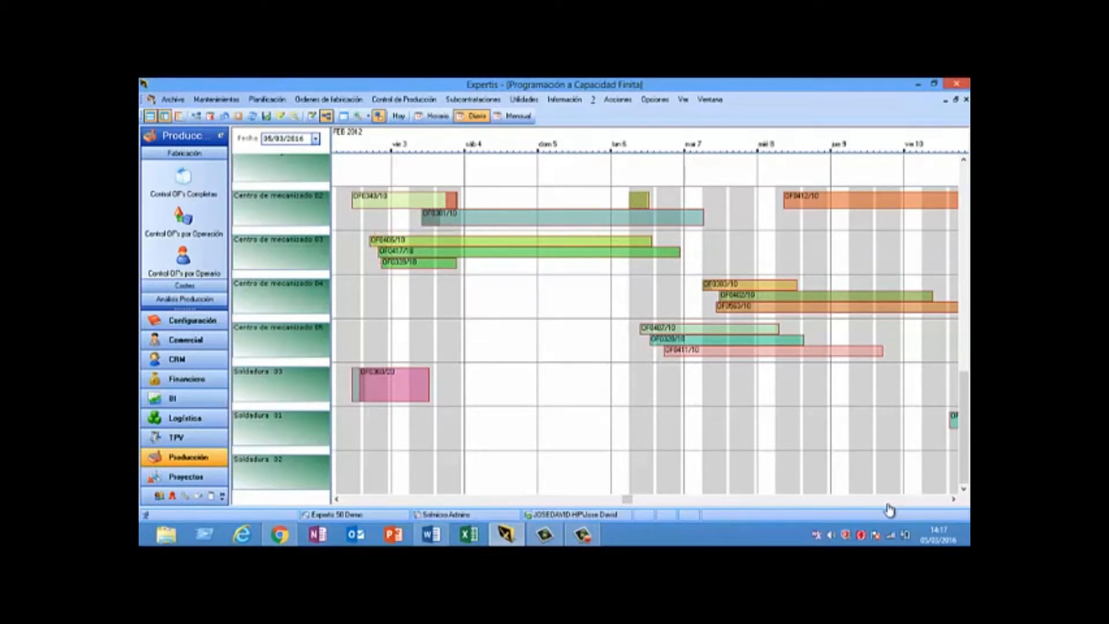
mouse_move(427, 242)
Run the scheduling from 05/03/2016 with Primera as the critical operation and the animation display enabled
click(197, 116)
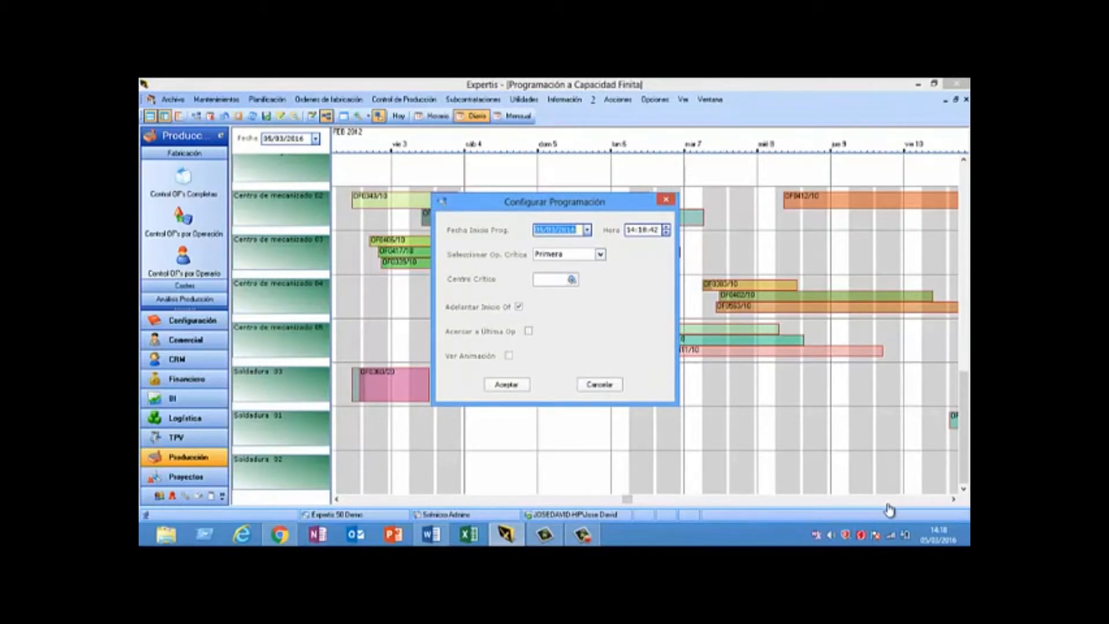
click(600, 254)
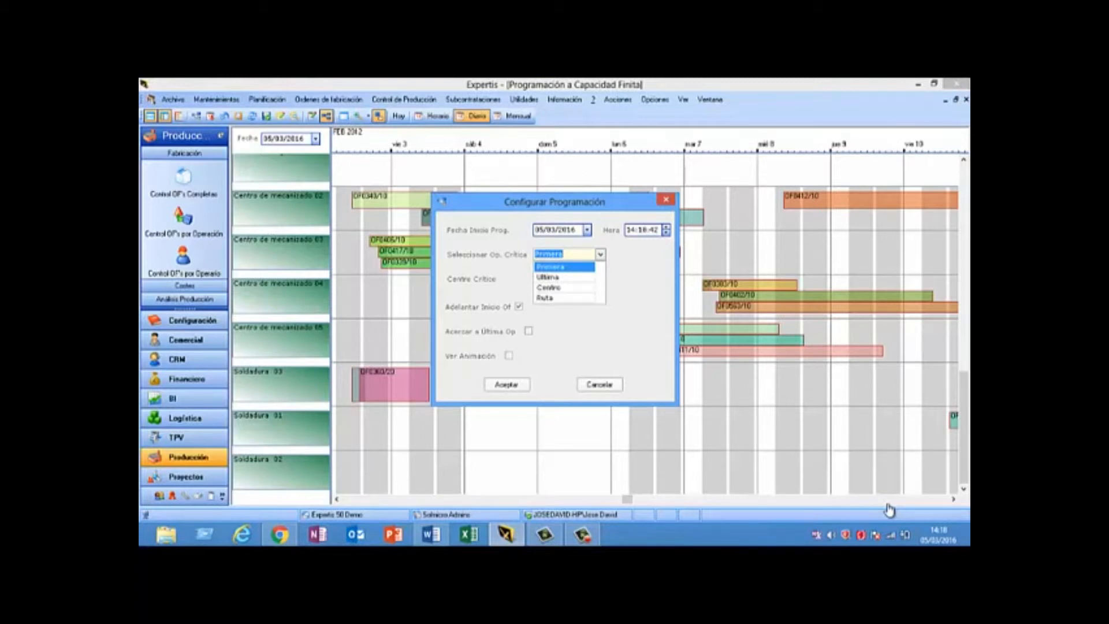
key(Escape)
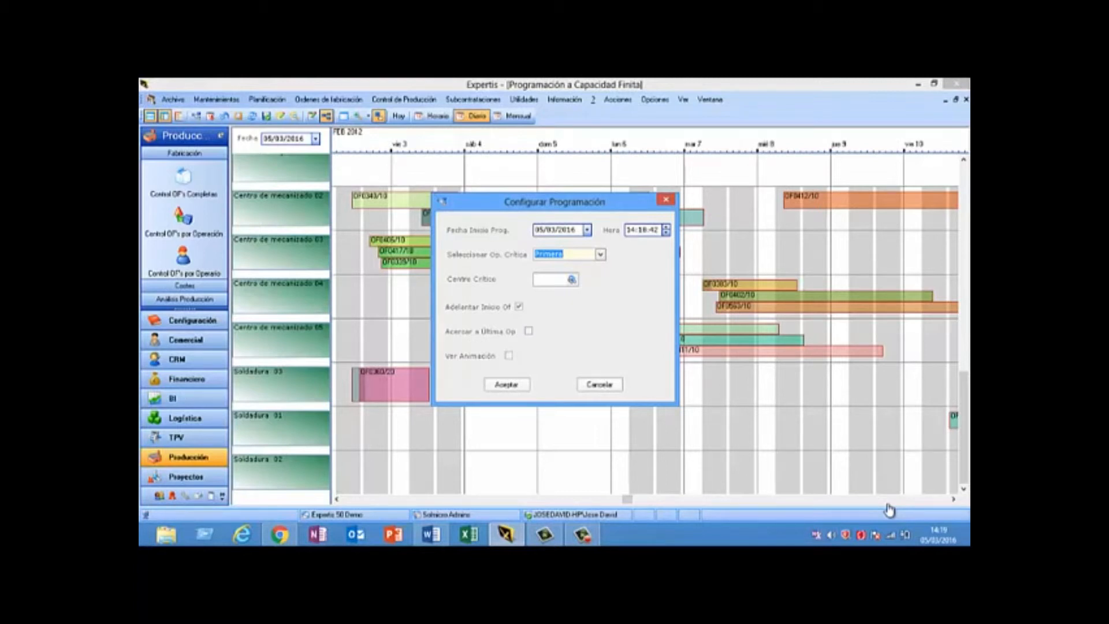
click(509, 355)
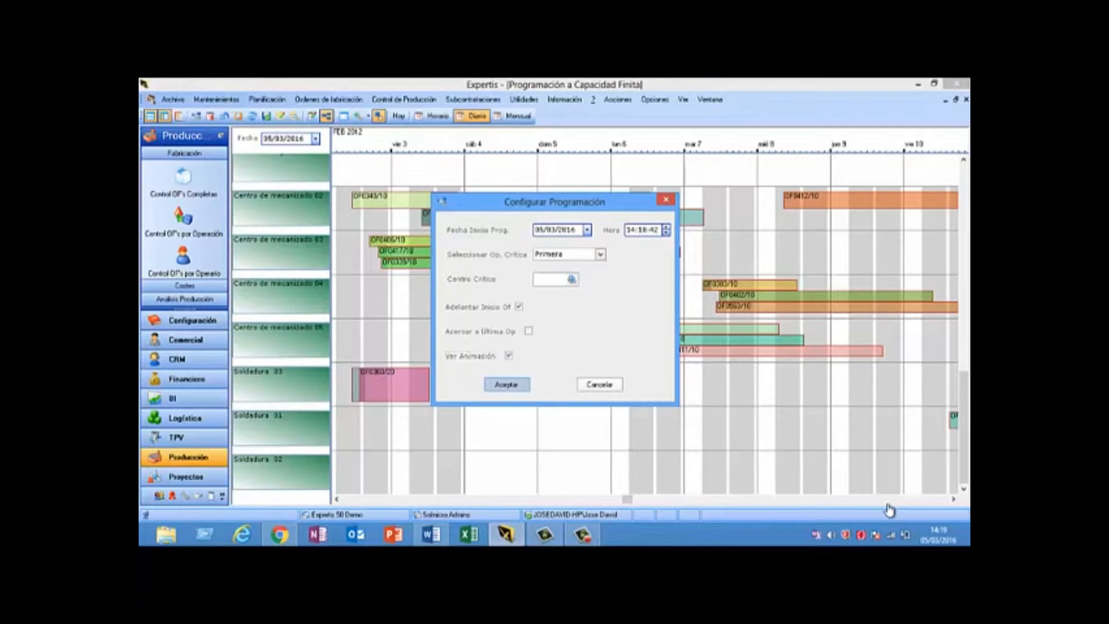
click(506, 384)
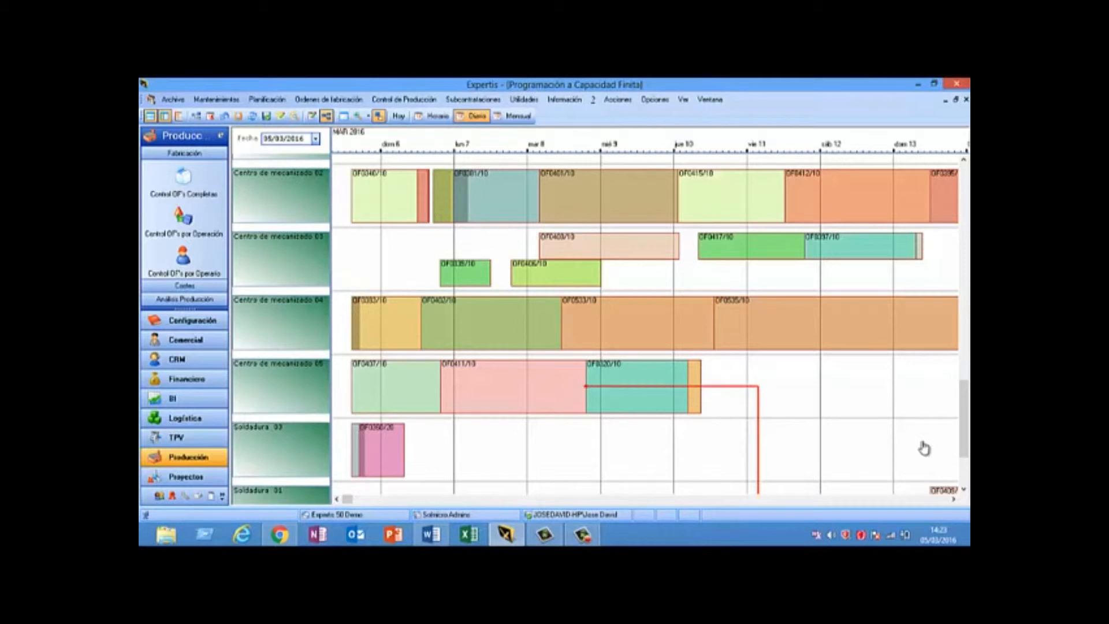
View the graphic structure of order OF0402 on Centro de mecanizado 04, and return to the schedule
right_click(479, 321)
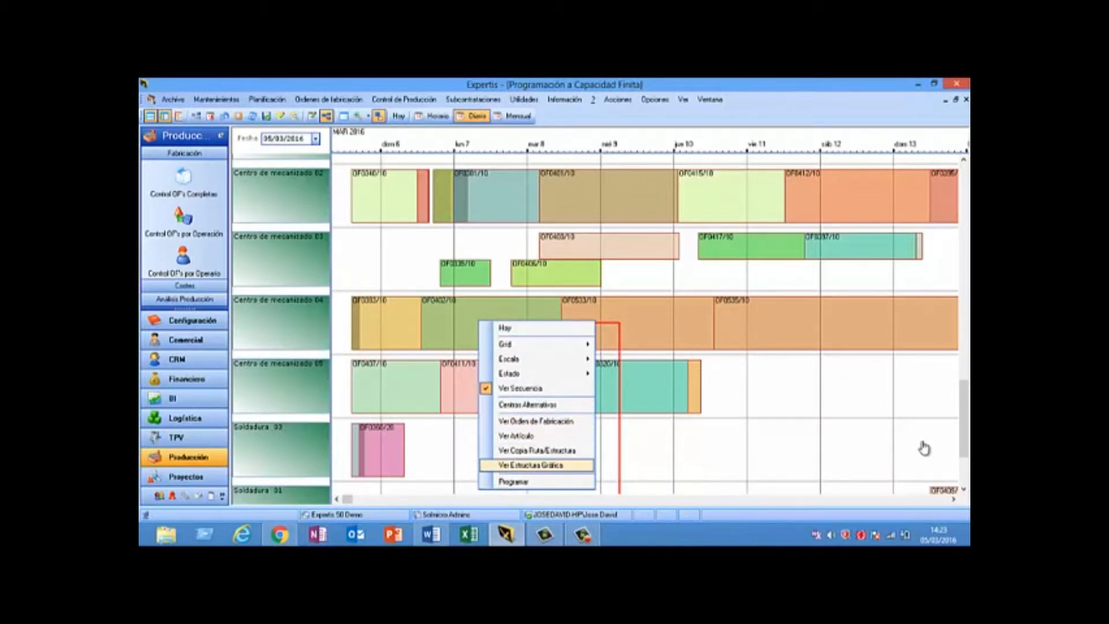
click(531, 465)
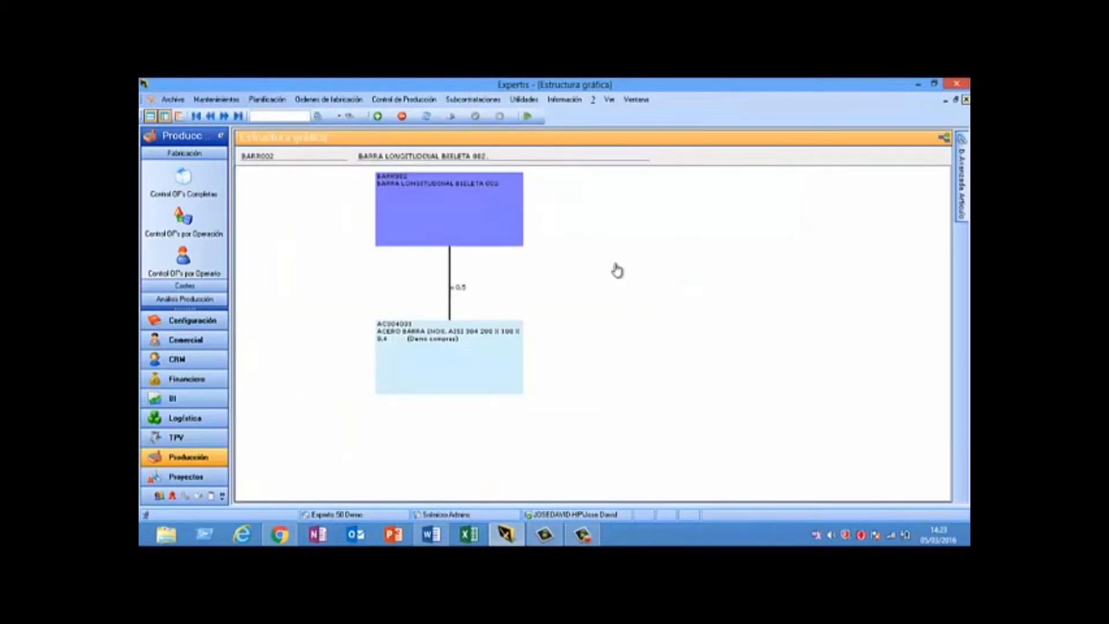
click(966, 100)
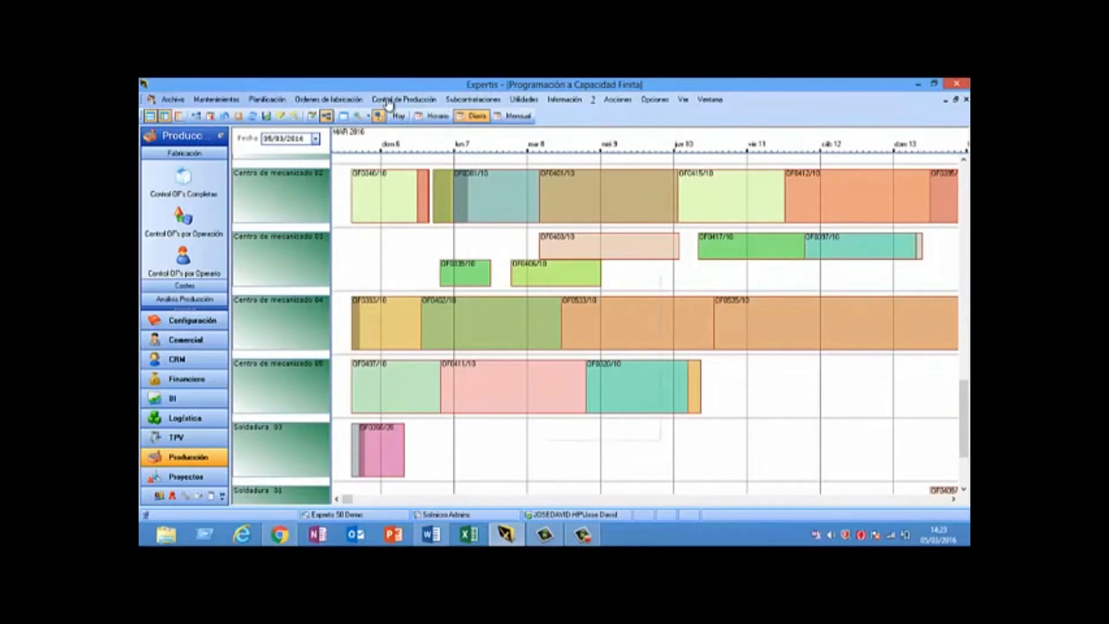
View the manufacturing order record of OF0406 on Centro de mecanizado 03, and close it
right_click(542, 270)
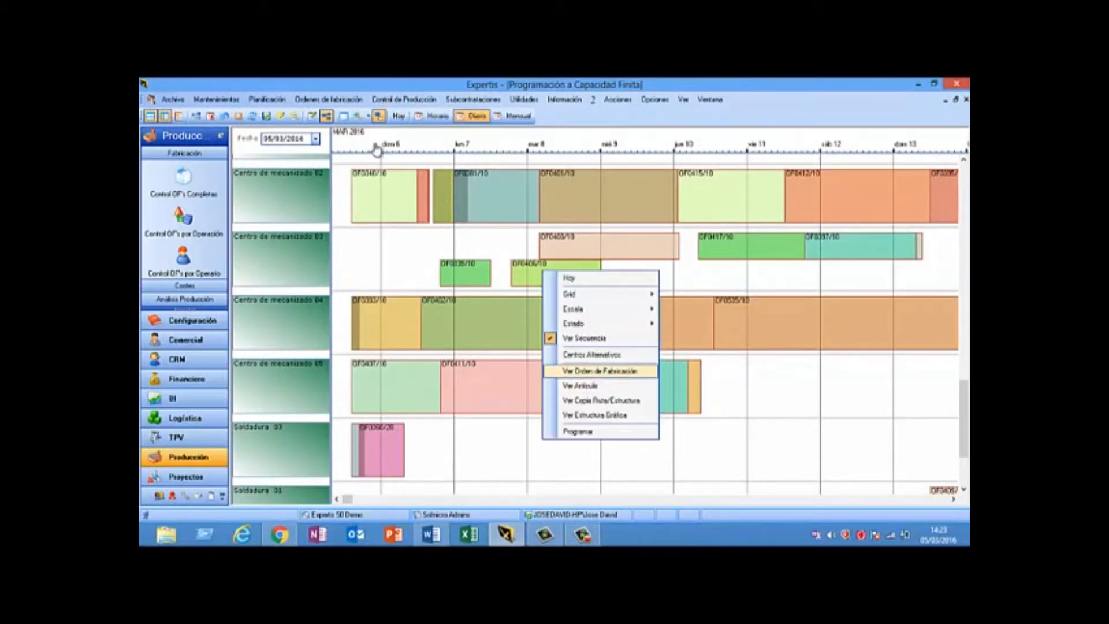
key(Return)
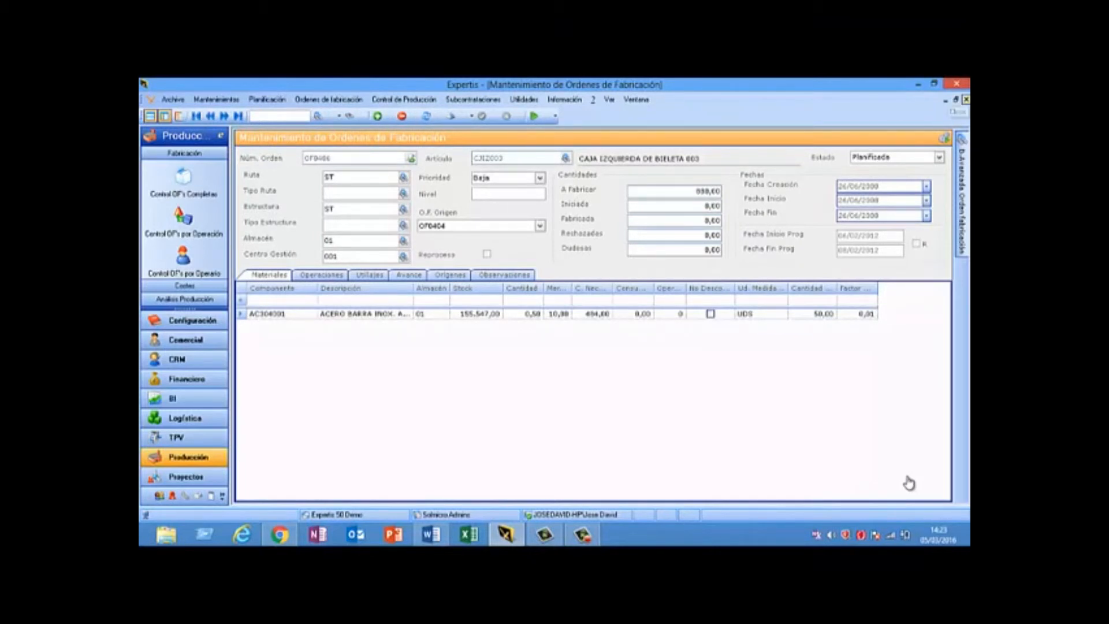
click(966, 99)
mouse_move(654, 206)
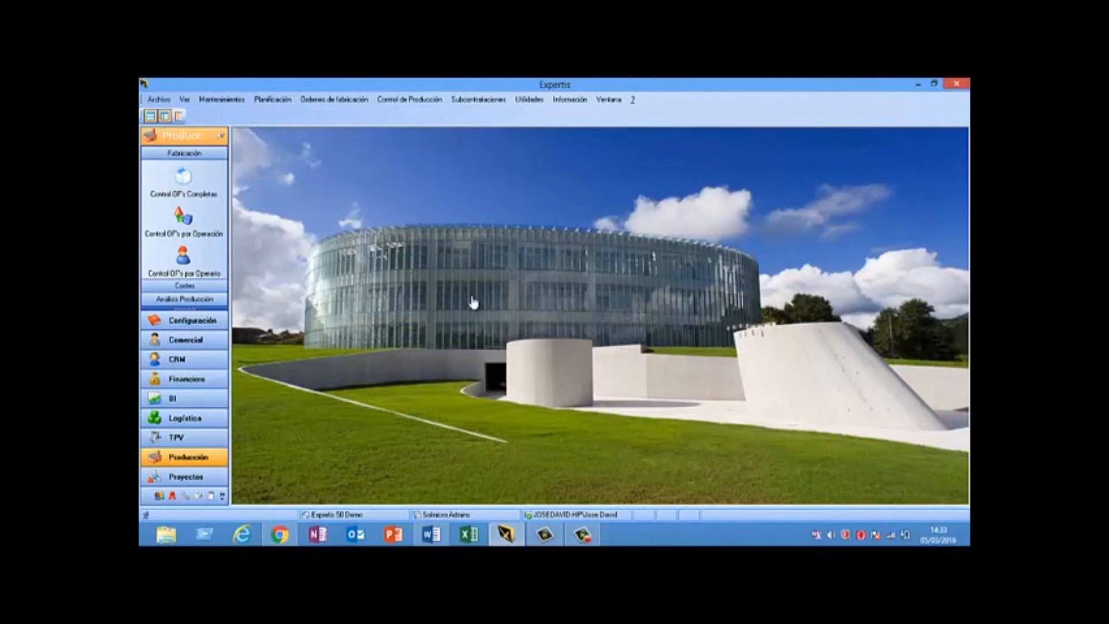
Open the factory situation control and list all active manufacturing orders
key(alt+o)
key(Down)
key(Down)
key(Down)
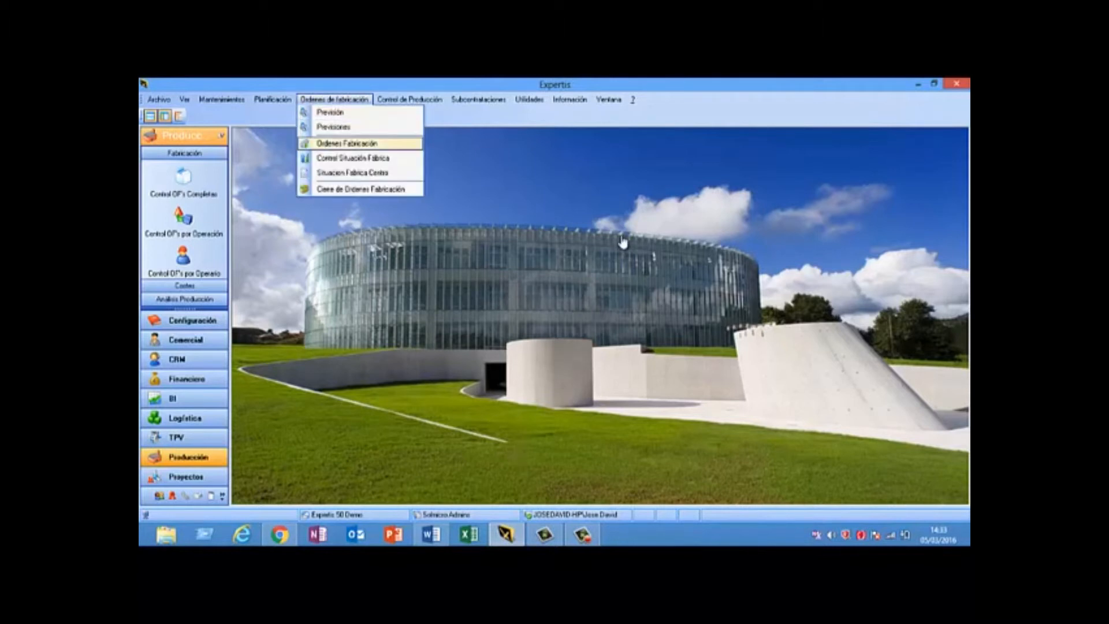
key(Down)
key(Return)
key(F5)
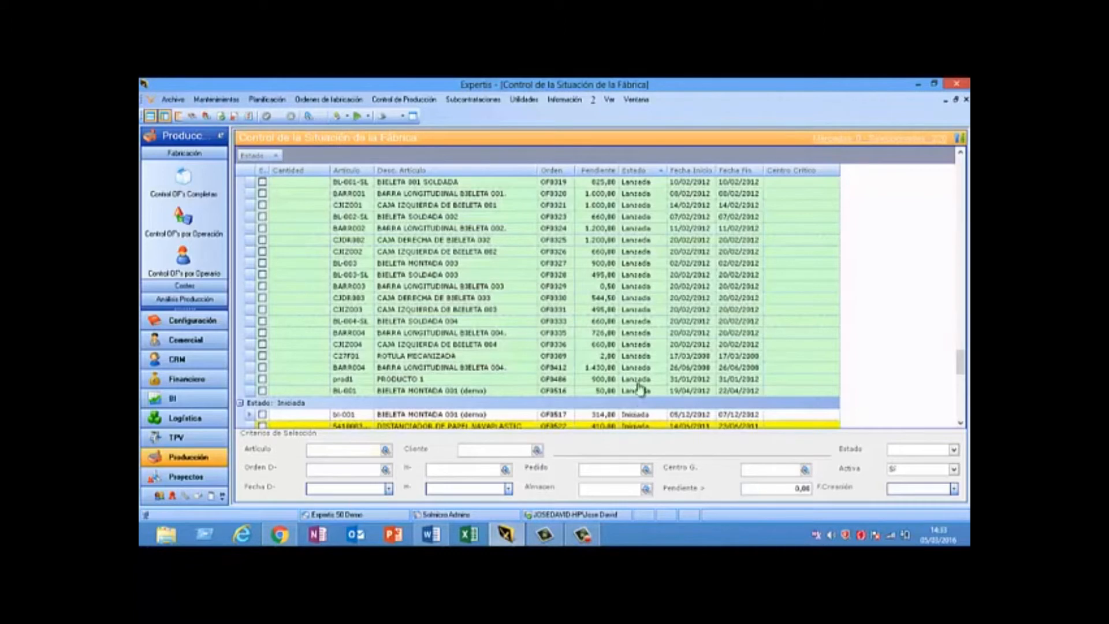
Review the orders by state, collapsing the Planificada and Programada groups
scroll(678, 245, up, 15)
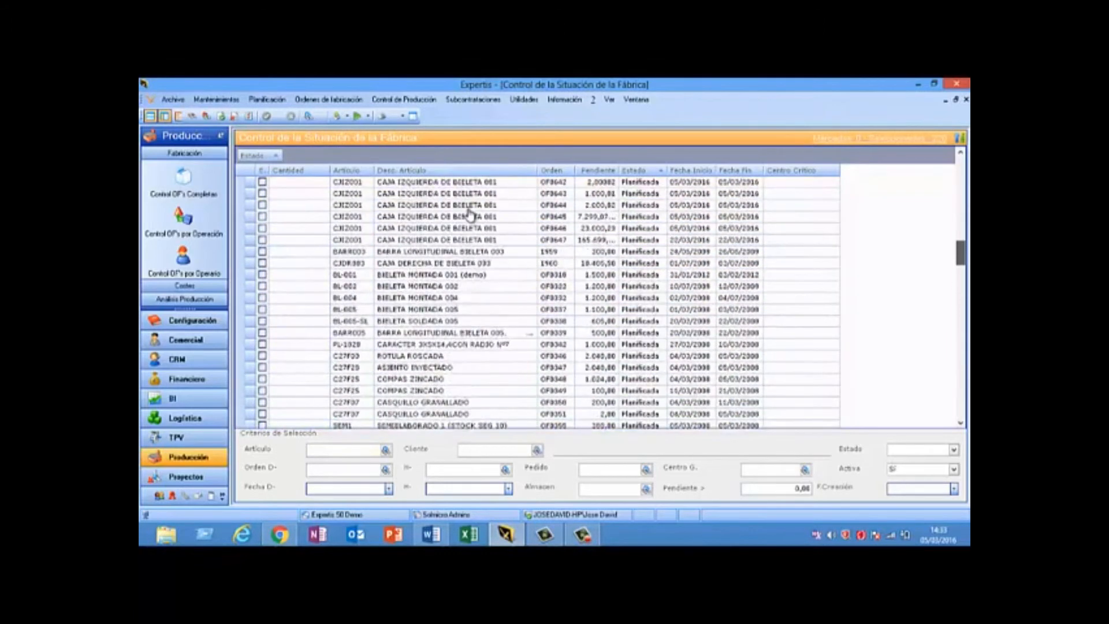
scroll(572, 301, up, 5)
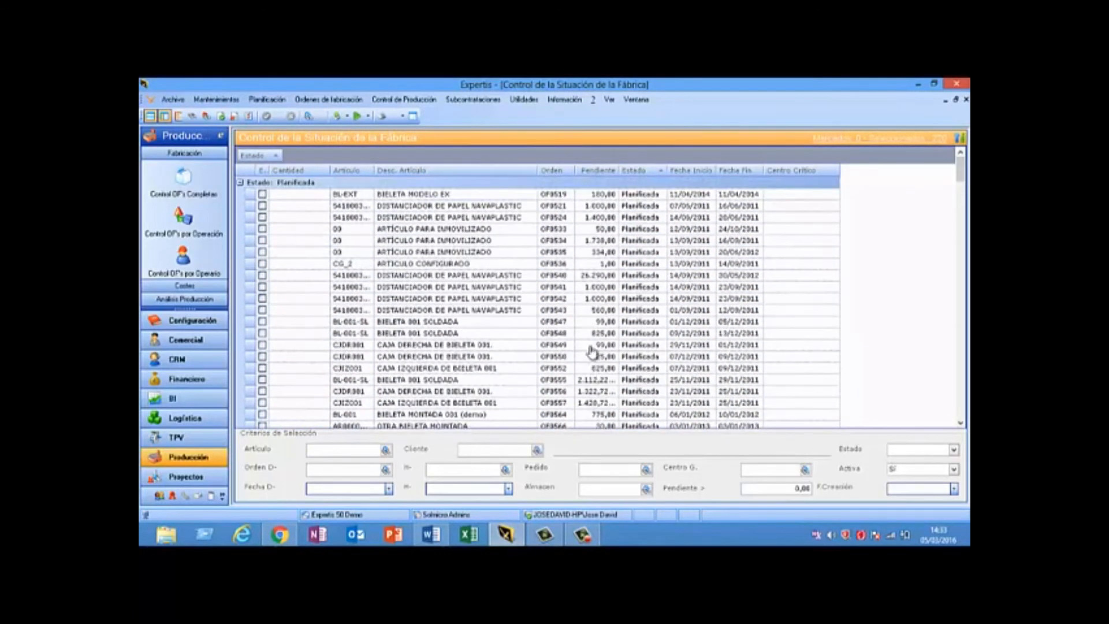
click(240, 183)
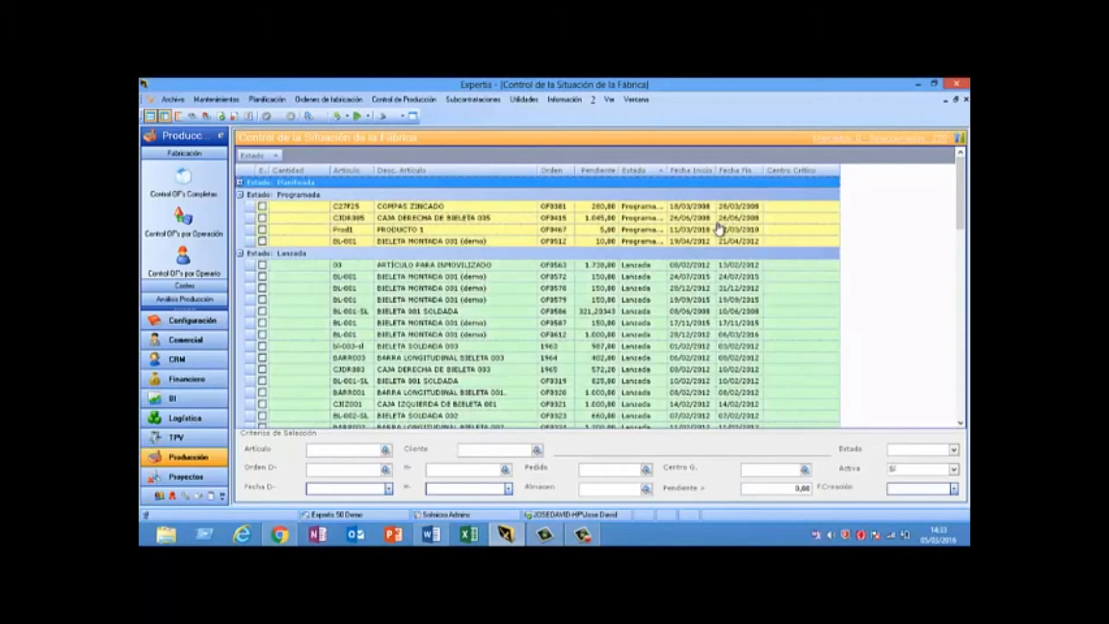
click(240, 194)
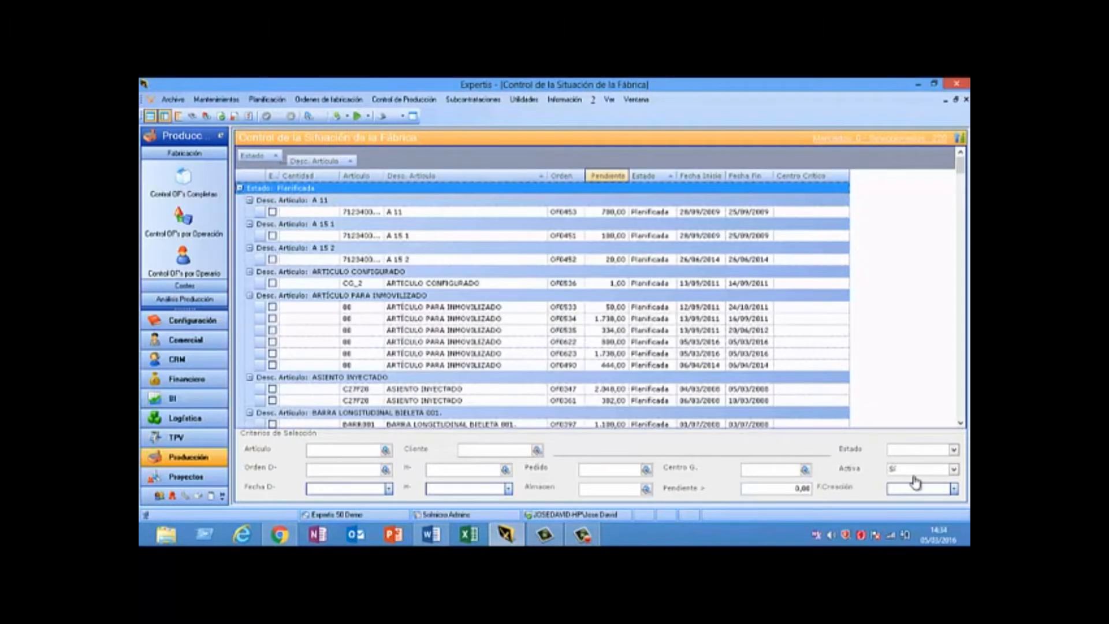
Group the orders additionally by article description and apply the Suma aggregate function to the Pendiente column
right_click(606, 176)
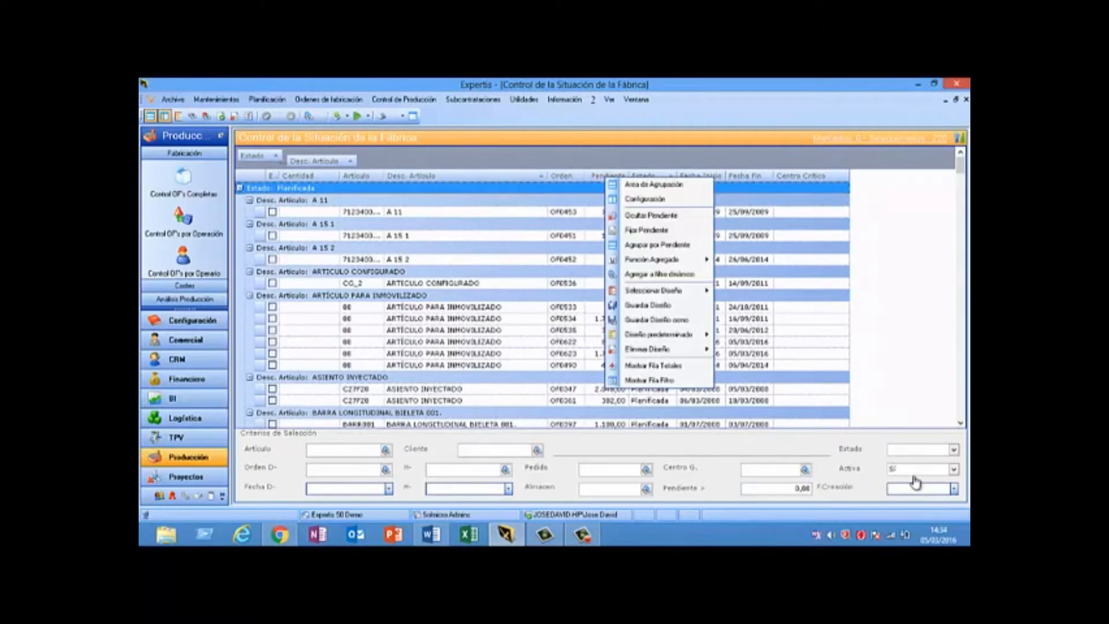
mouse_move(653, 259)
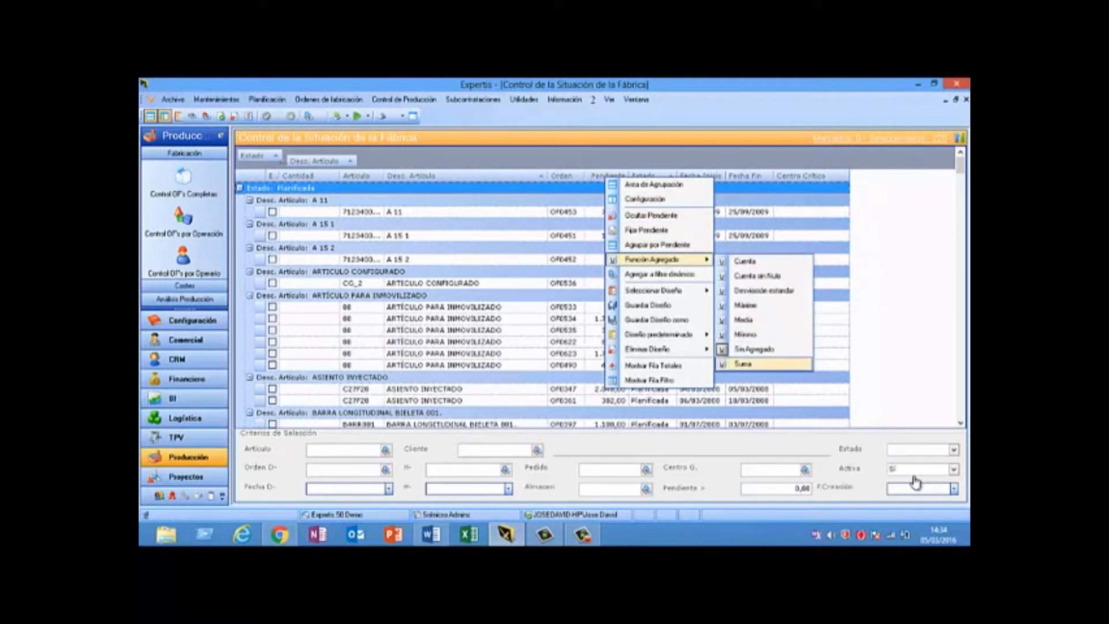
click(743, 363)
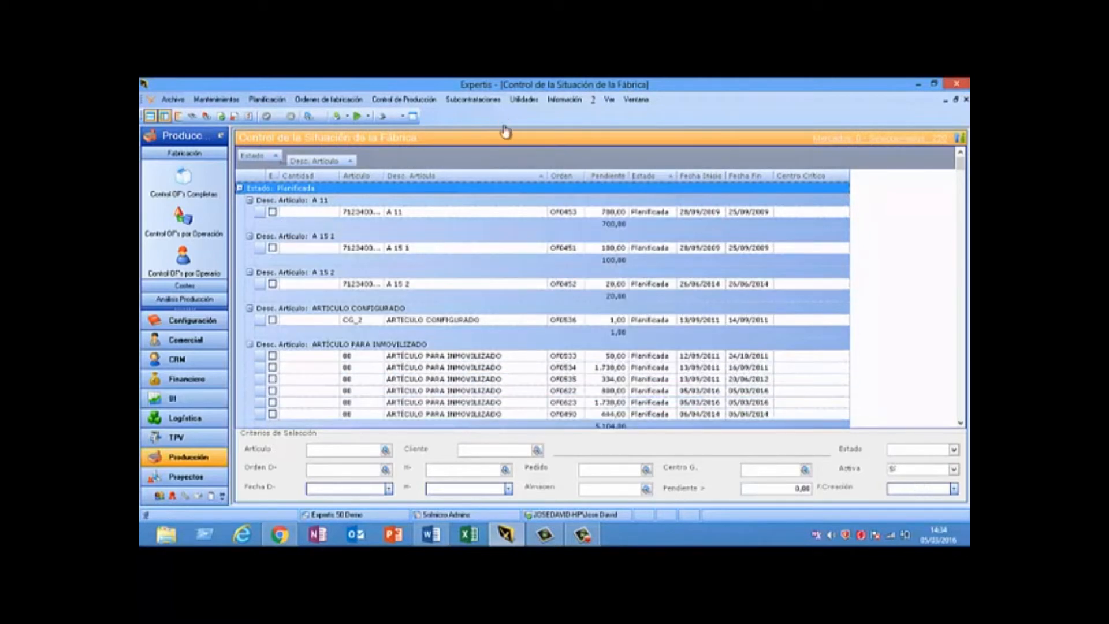
scroll(580, 334, down, 1)
scroll(580, 334, down, 1)
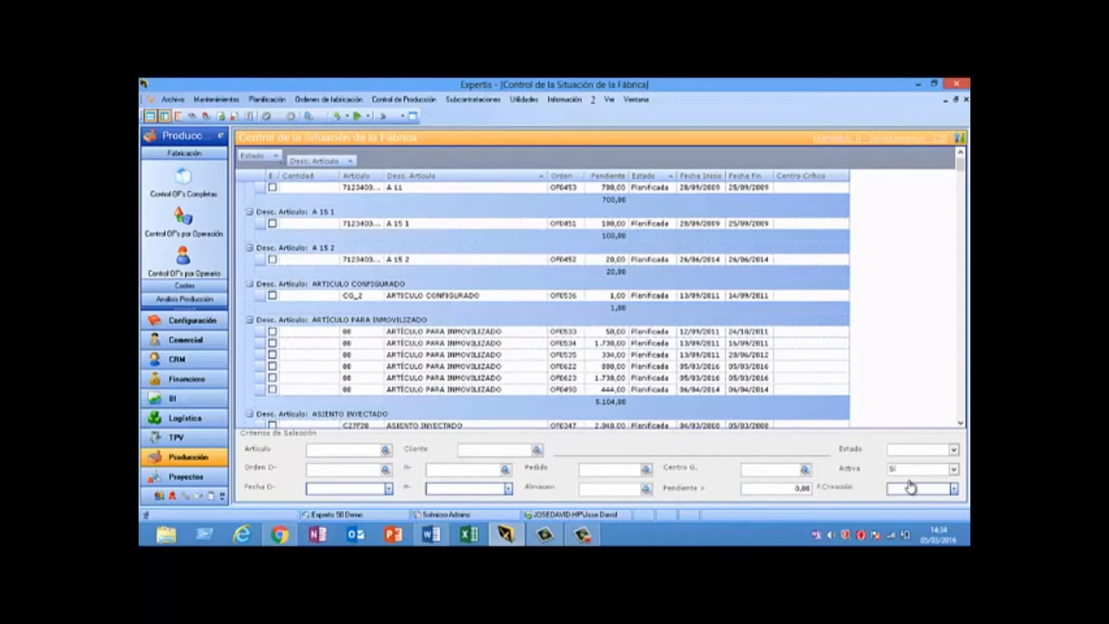
Open the factory situation by work centre and collapse the Centro de mecanizado 01 group
key(alt+o)
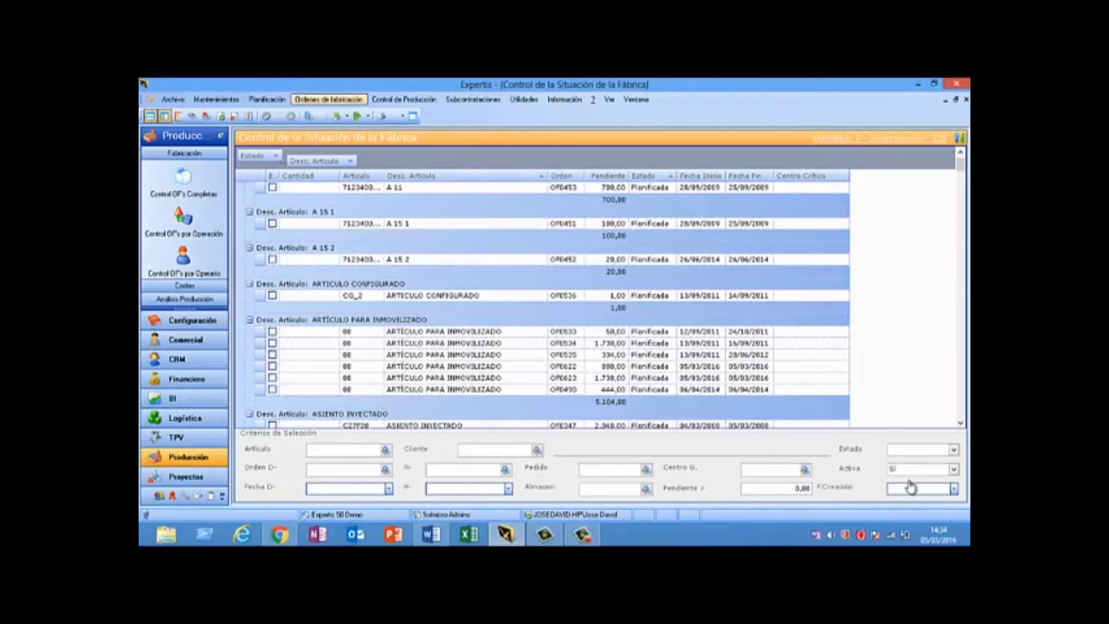
key(Down)
key(Down)
key(Down)
key(Down)
key(Down)
key(Return)
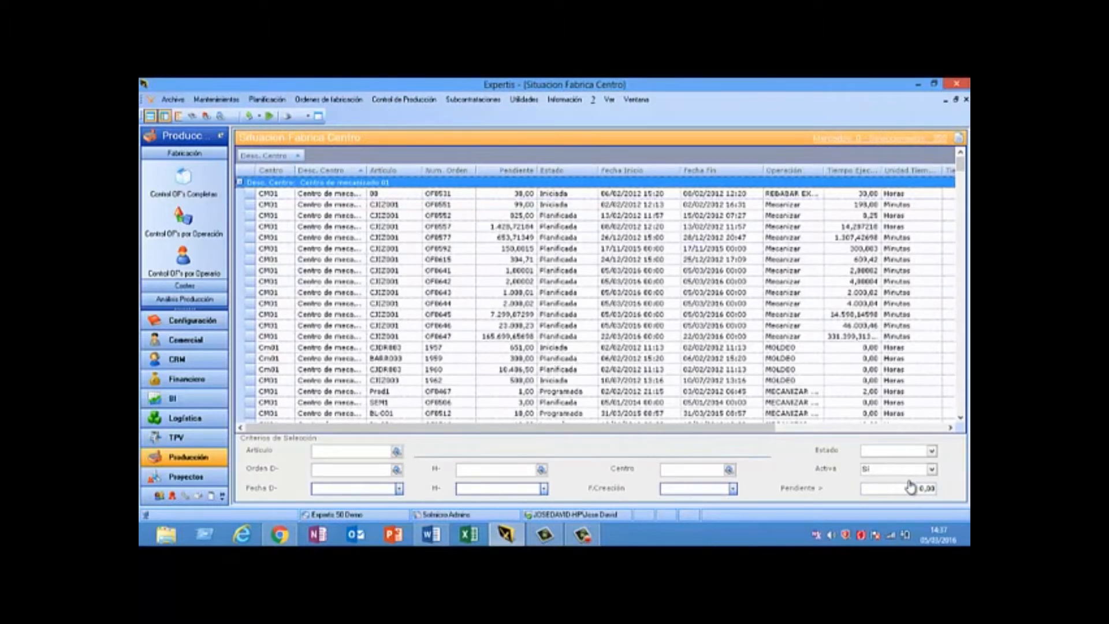
key(Left)
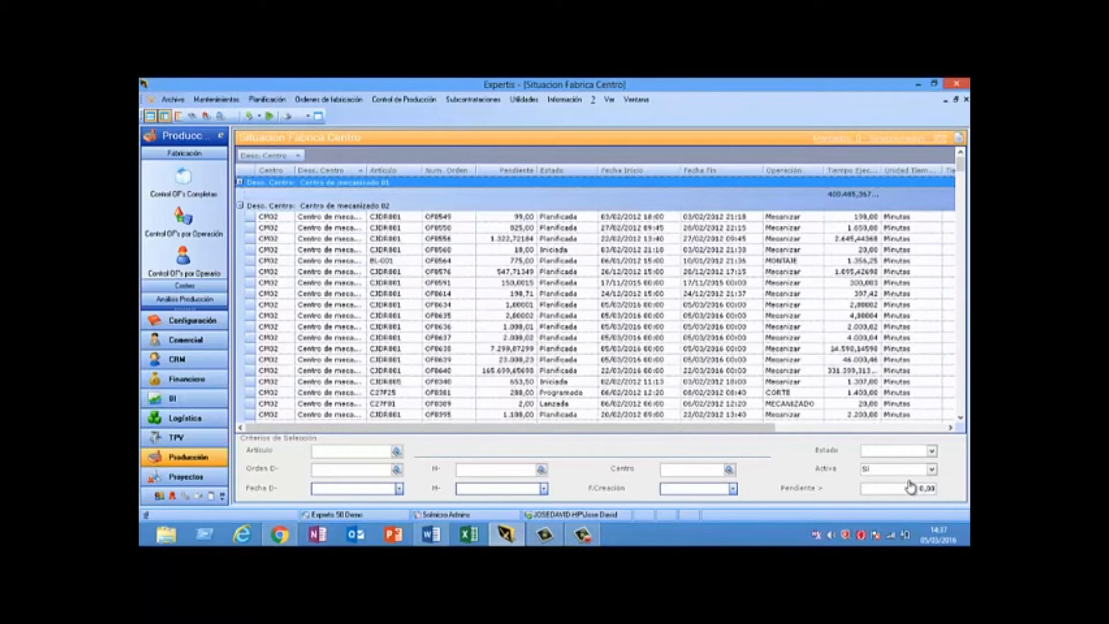
Hide the selection criteria, examine the orders of Centro de mecanizado 02, and widen the execution time column
key(ctrl+f)
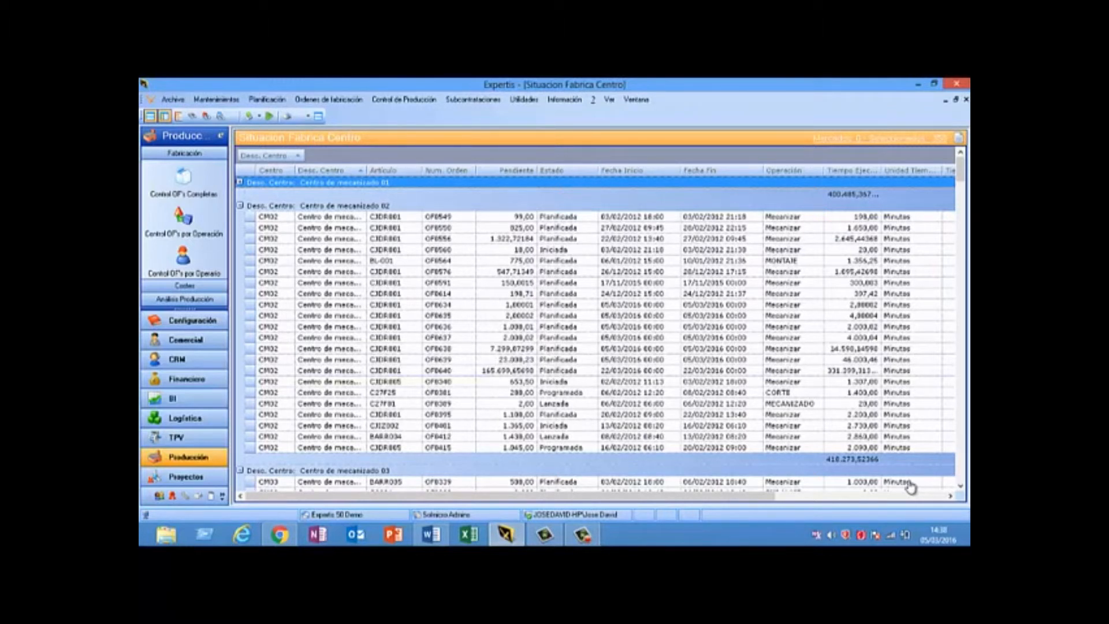
key(Down)
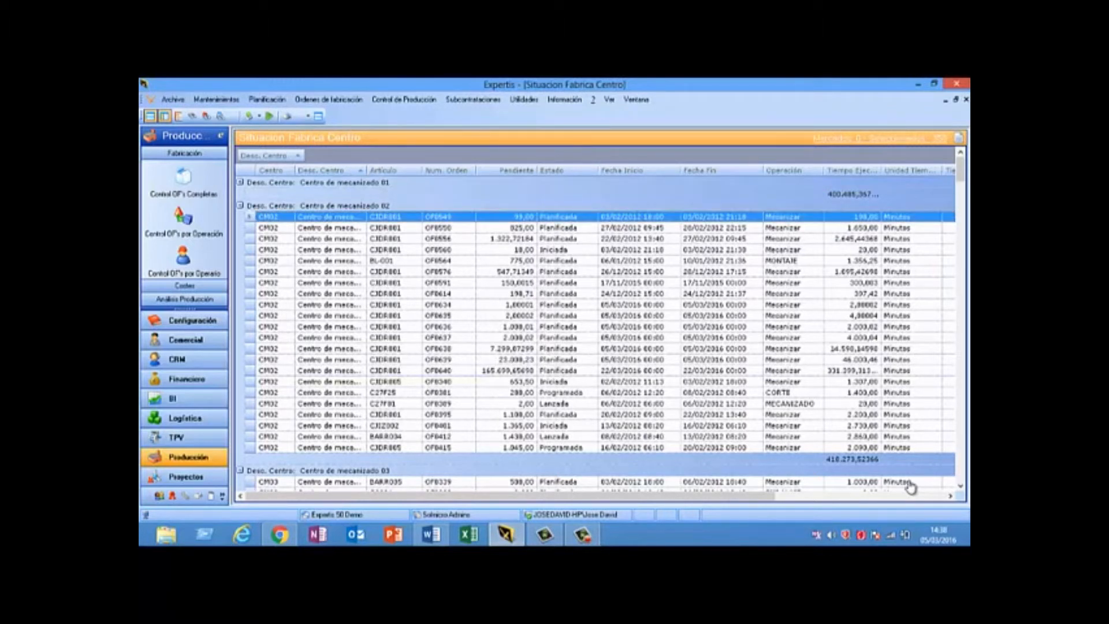
key(shift+Down)
key(shift+Down)
key(Down)
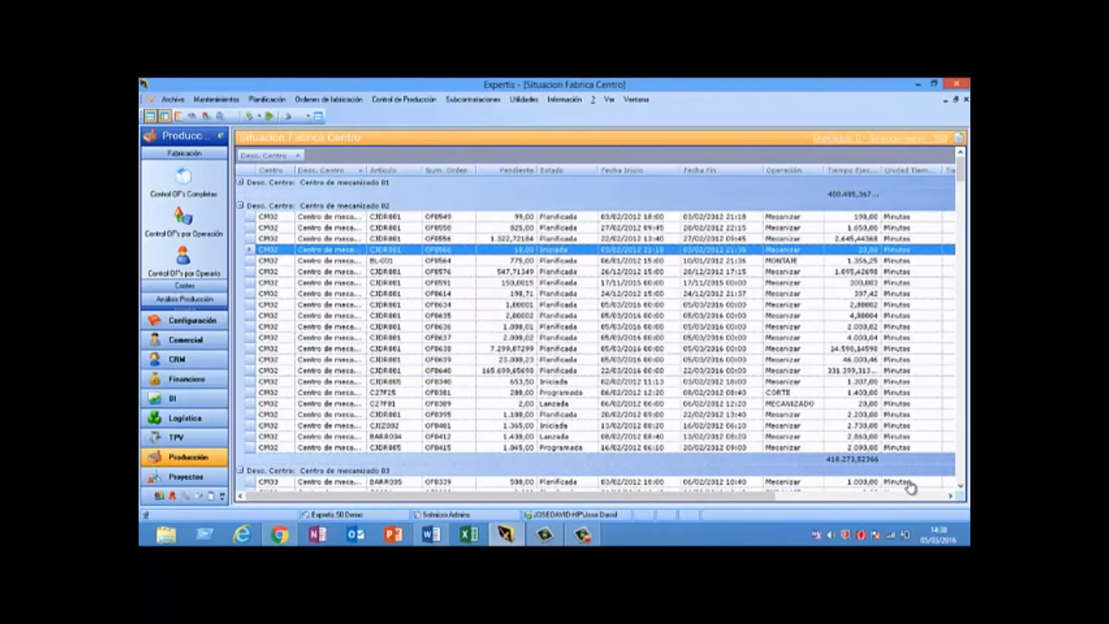
key(Down)
key(Down)
key(Down)
key(Down)
key(Down)
key(Down)
key(Down)
key(Down)
key(Down)
key(Down)
key(Down)
key(Down)
key(Down)
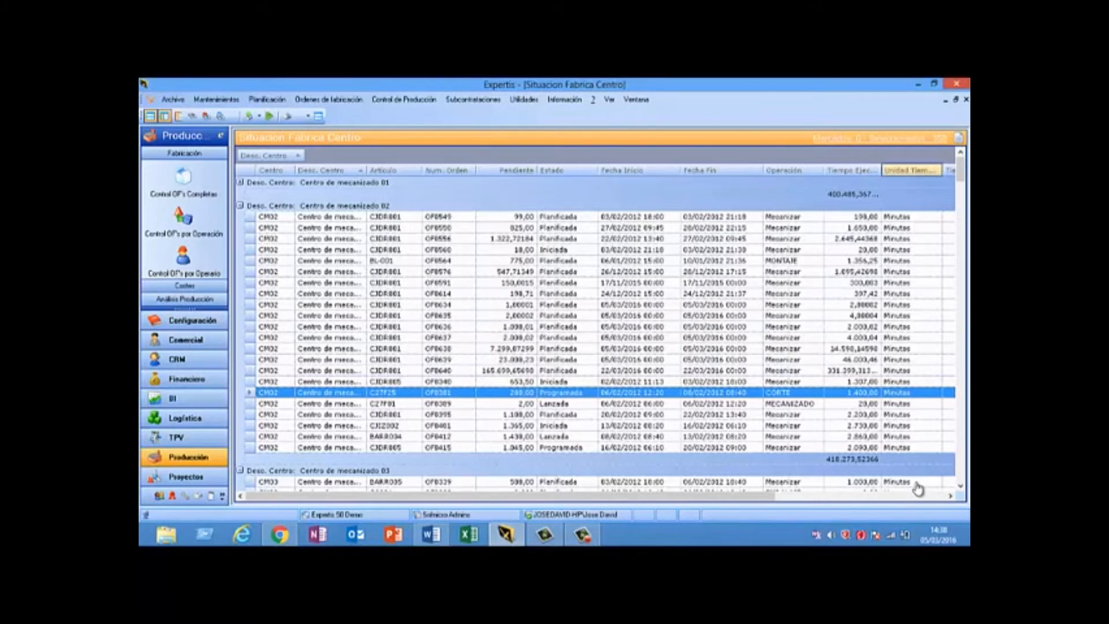
drag(881, 171, 890, 171)
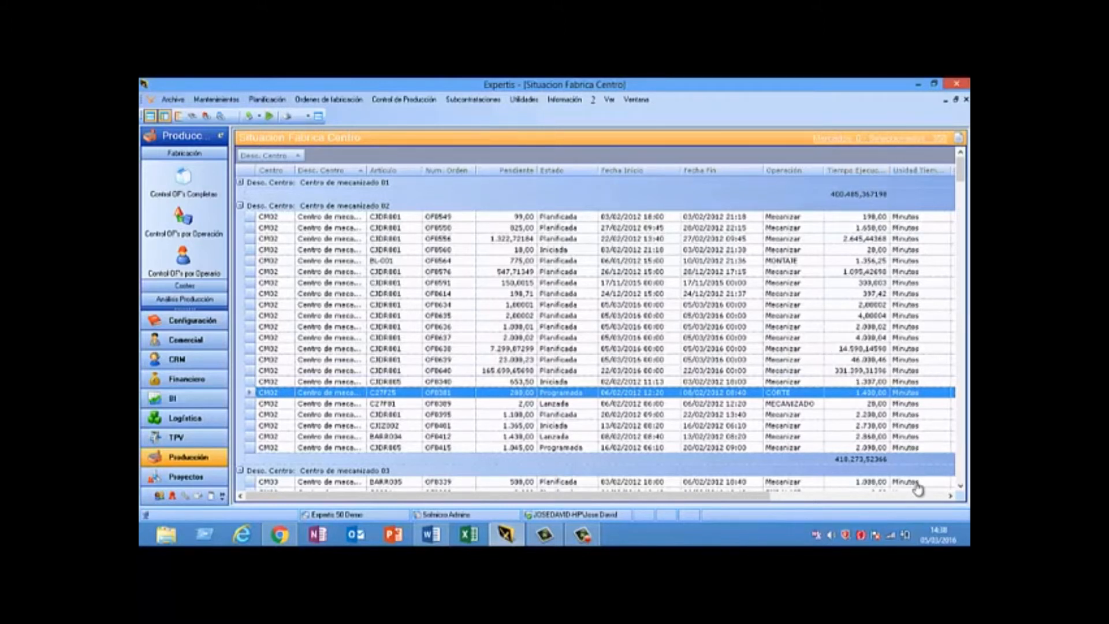
Show the selection criteria, examine the start and end date filters, and close the factory situation by work centre
click(318, 116)
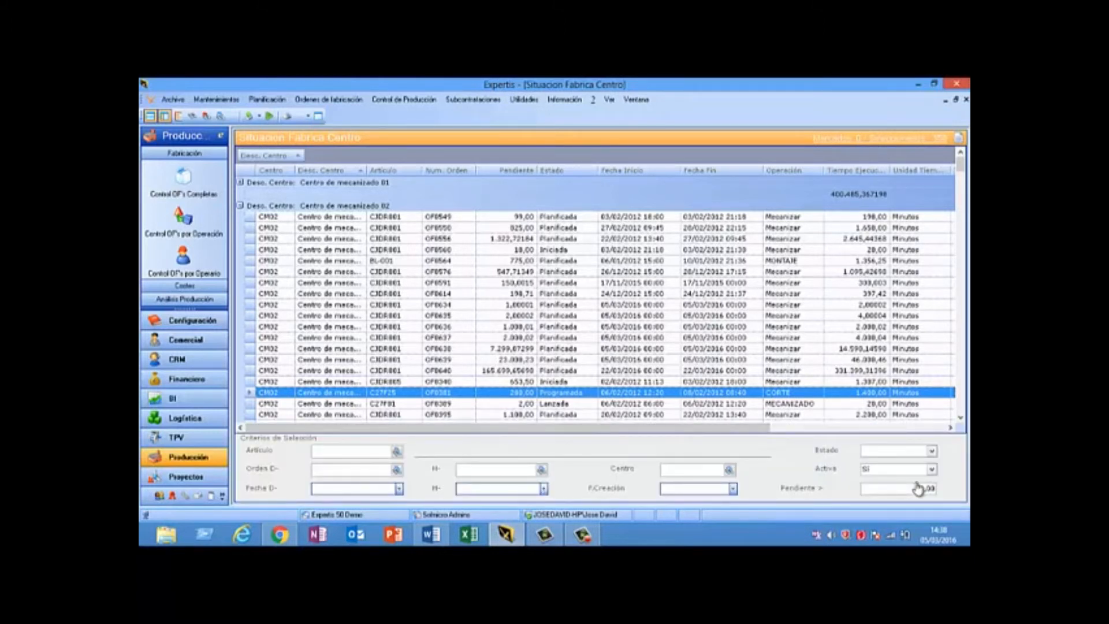
click(398, 489)
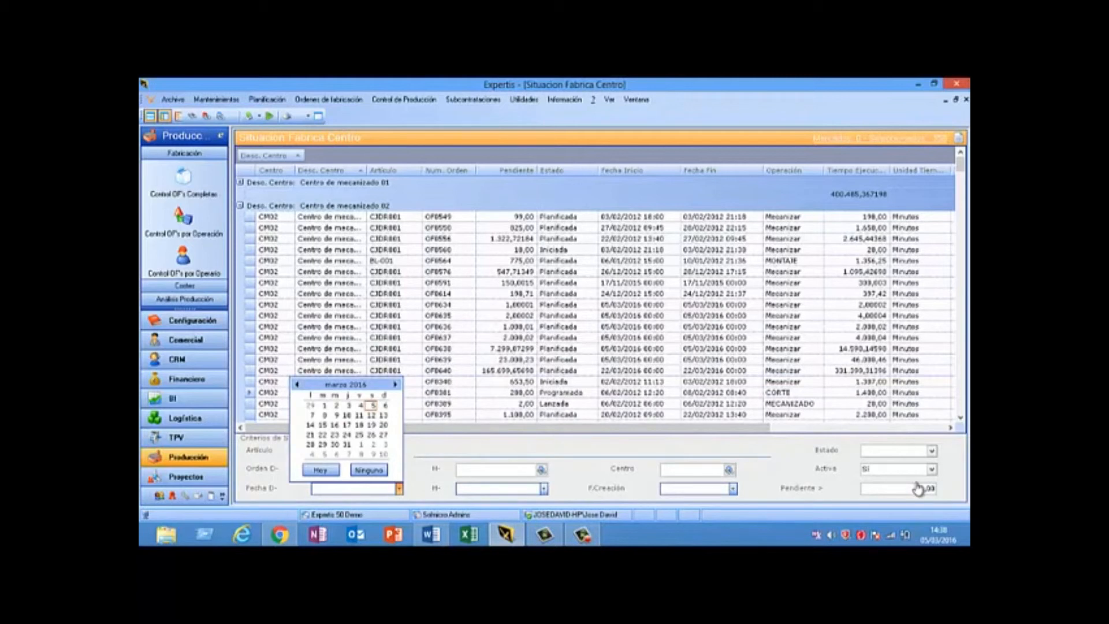
click(399, 488)
click(543, 489)
click(544, 489)
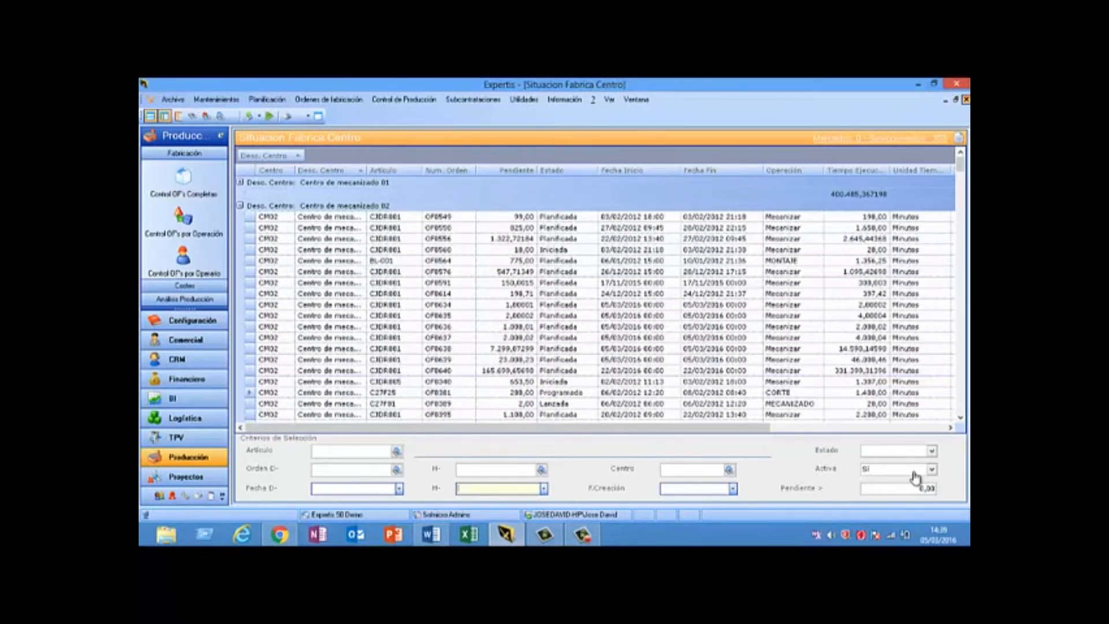
click(967, 99)
click(967, 99)
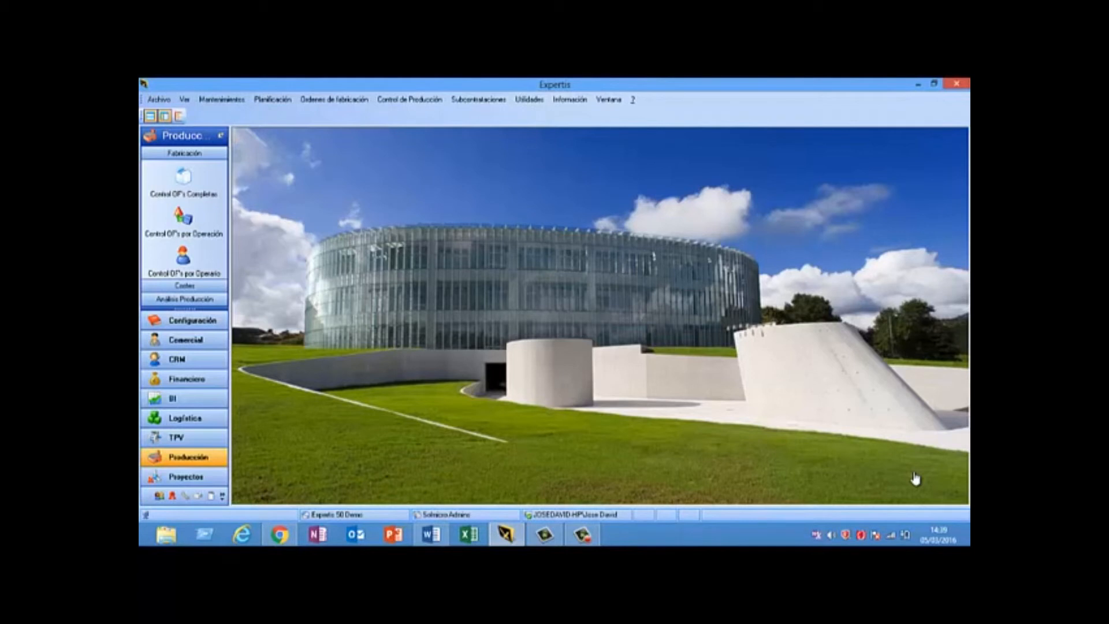
Open the production control for complete manufacturing orders and load order OF0628
click(334, 99)
mouse_move(410, 100)
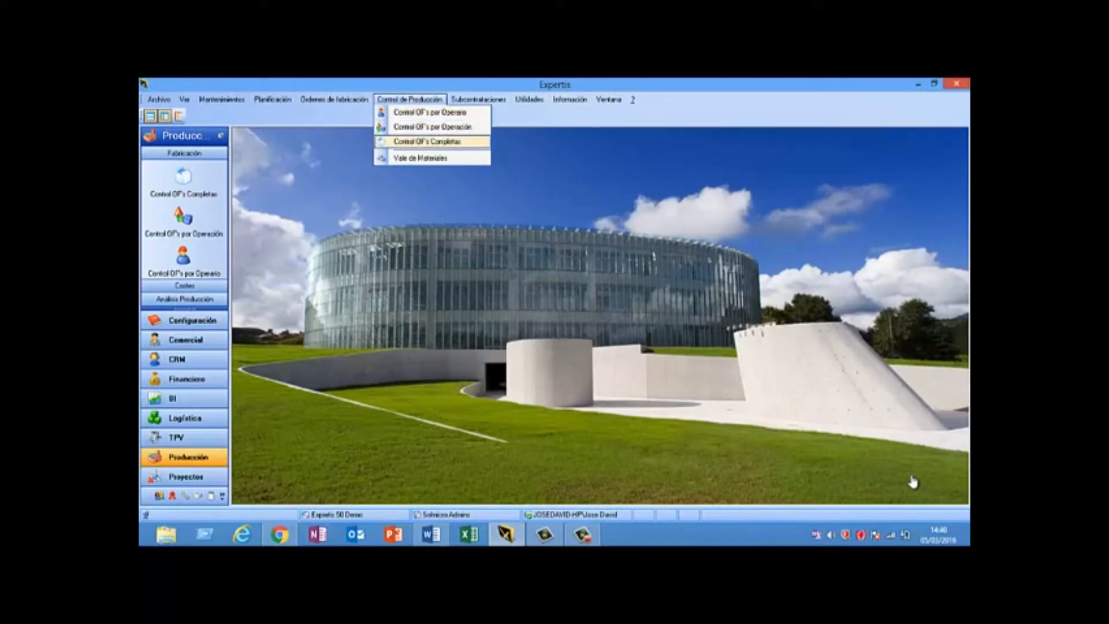
key(Return)
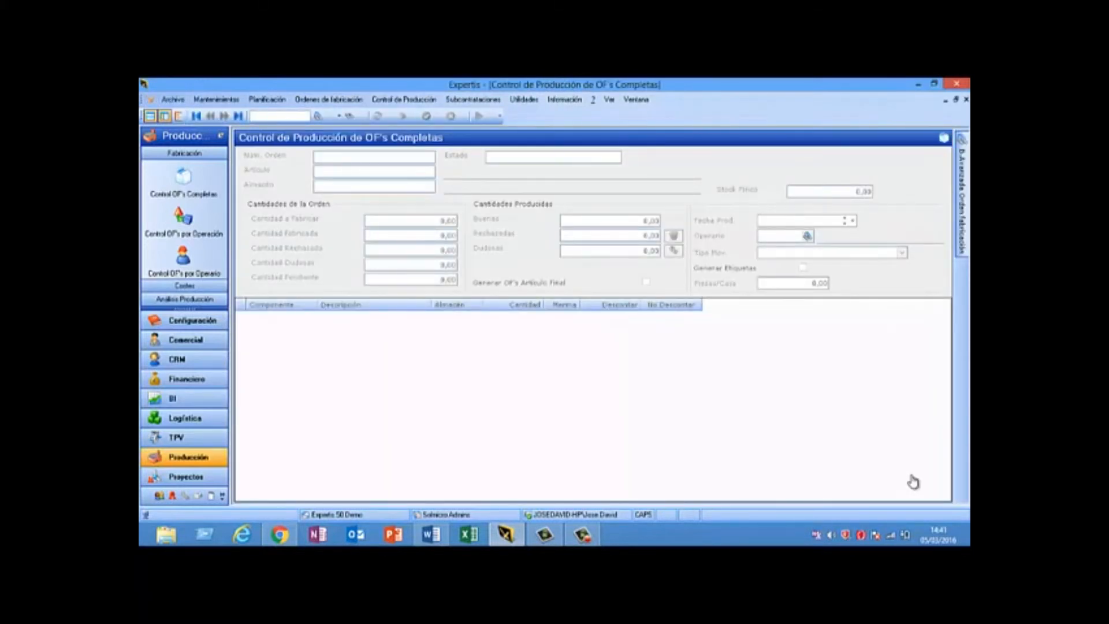
text(OF0628)
key(Return)
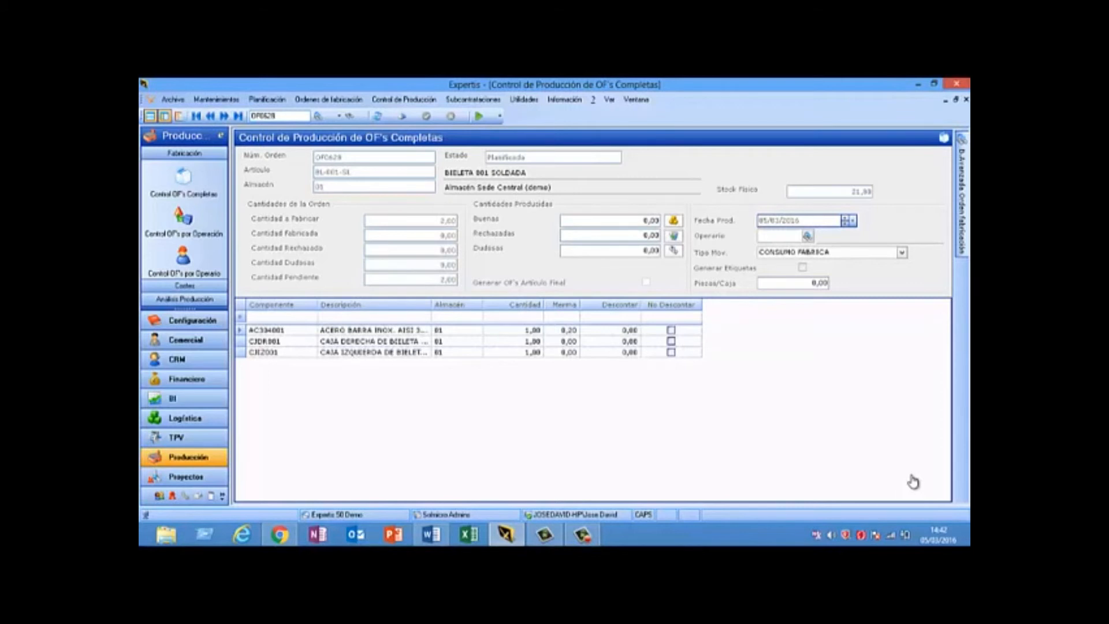
Record 2 good units for the order, accept the proposed lot OF0628, and update the component list
key(Tab)
text(2)
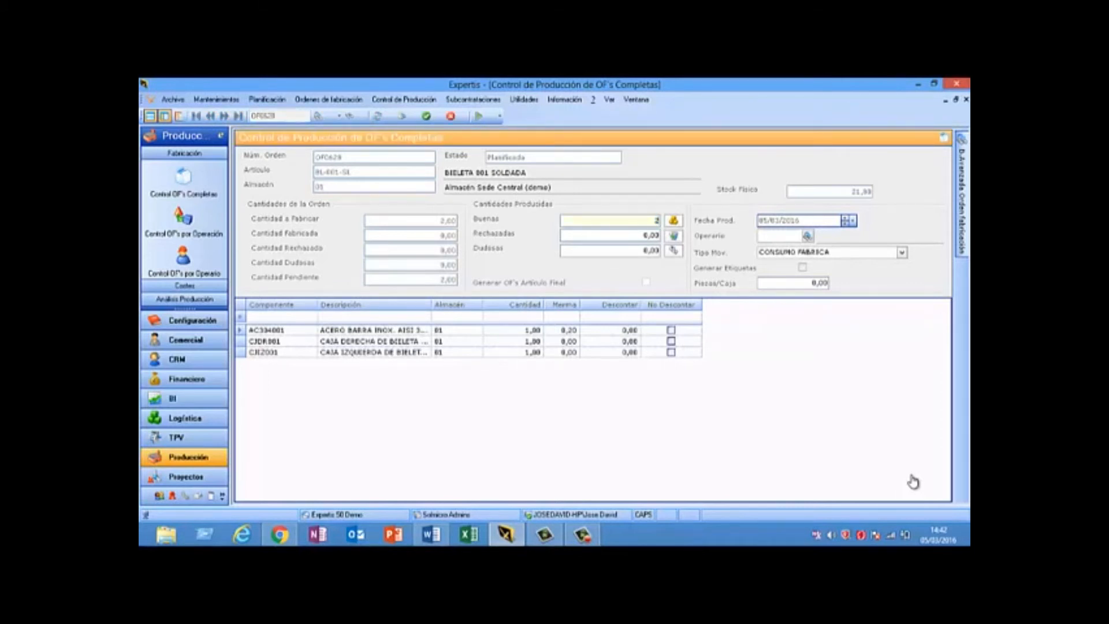
key(Tab)
key(Return)
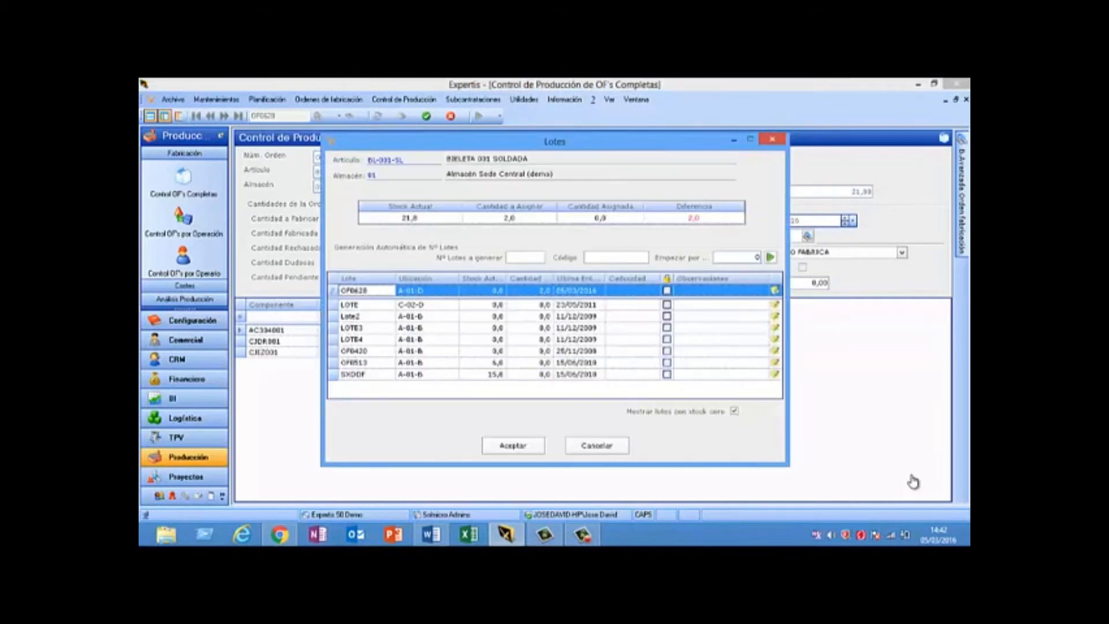
key(Return)
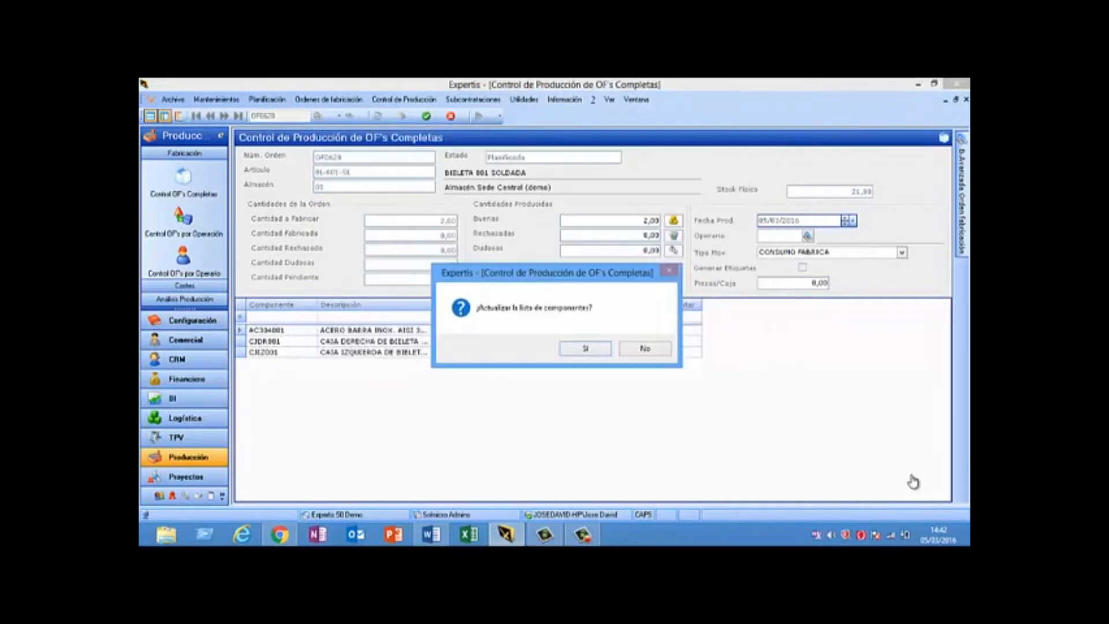
key(Return)
key(Return)
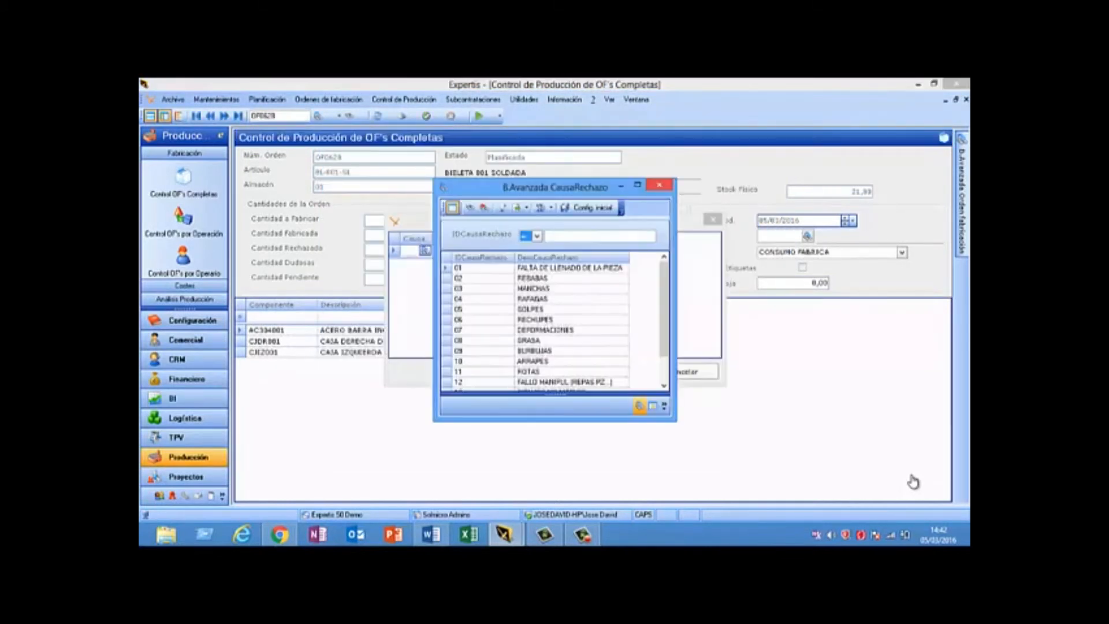
key(Escape)
key(Escape)
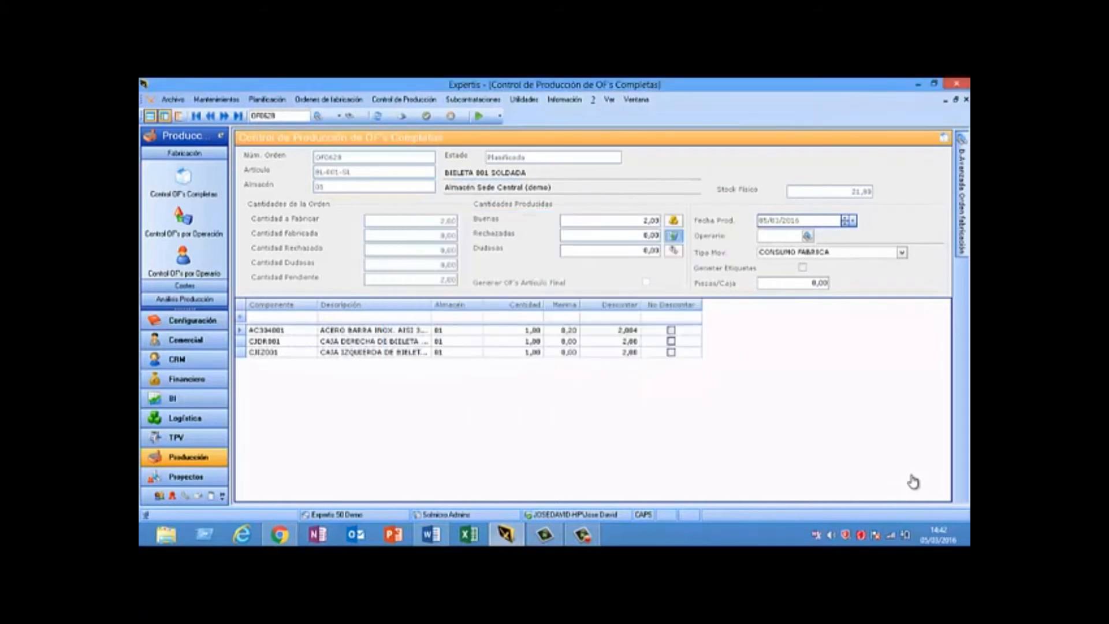
Record 1 rejected unit for the order with rejection cause 02 REBABAS
key(Return)
key(Return)
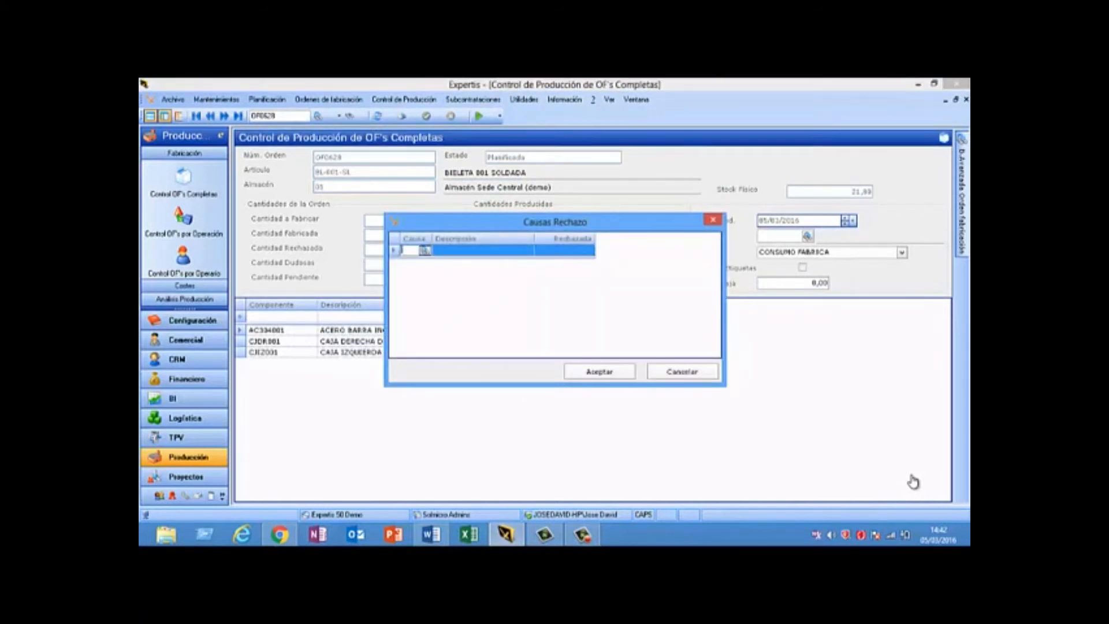
key(Return)
key(Return)
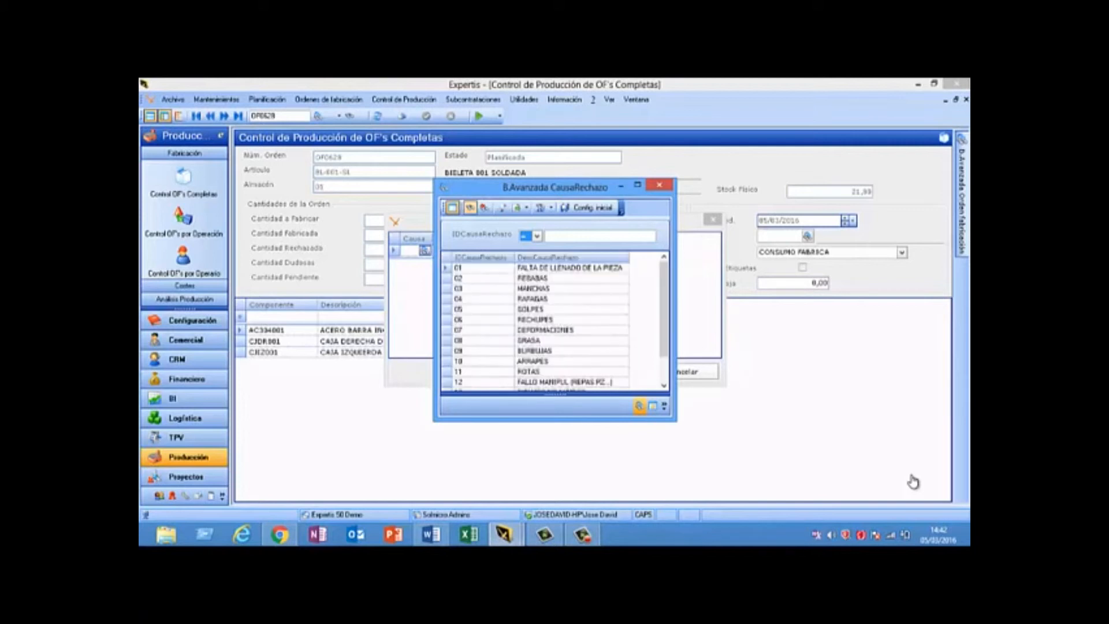
key(Down)
key(Return)
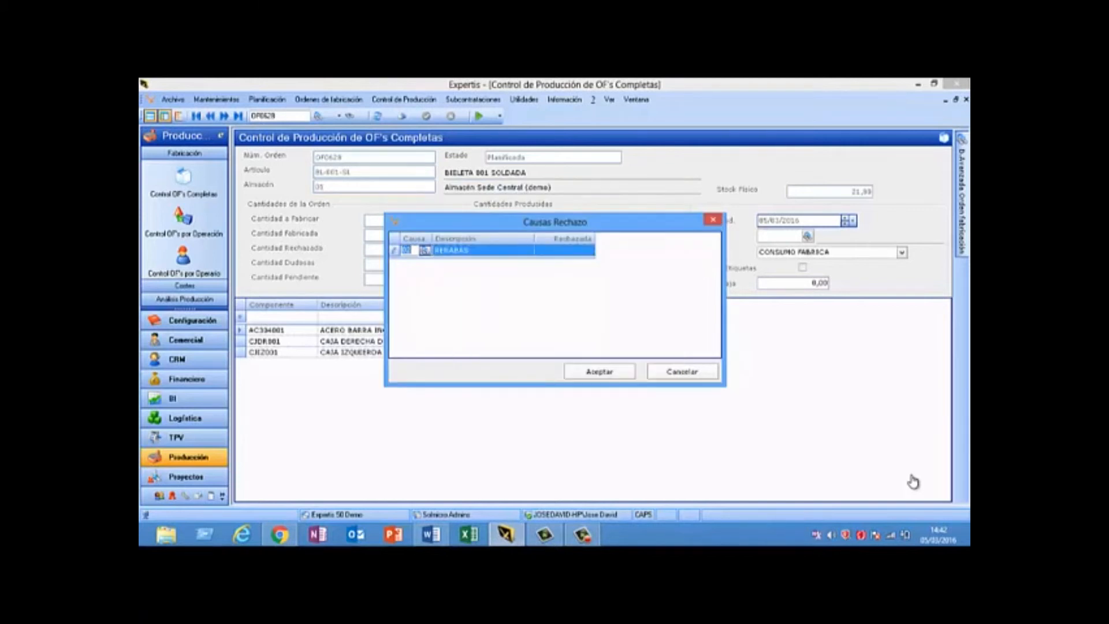
key(Tab)
text(1)
key(Return)
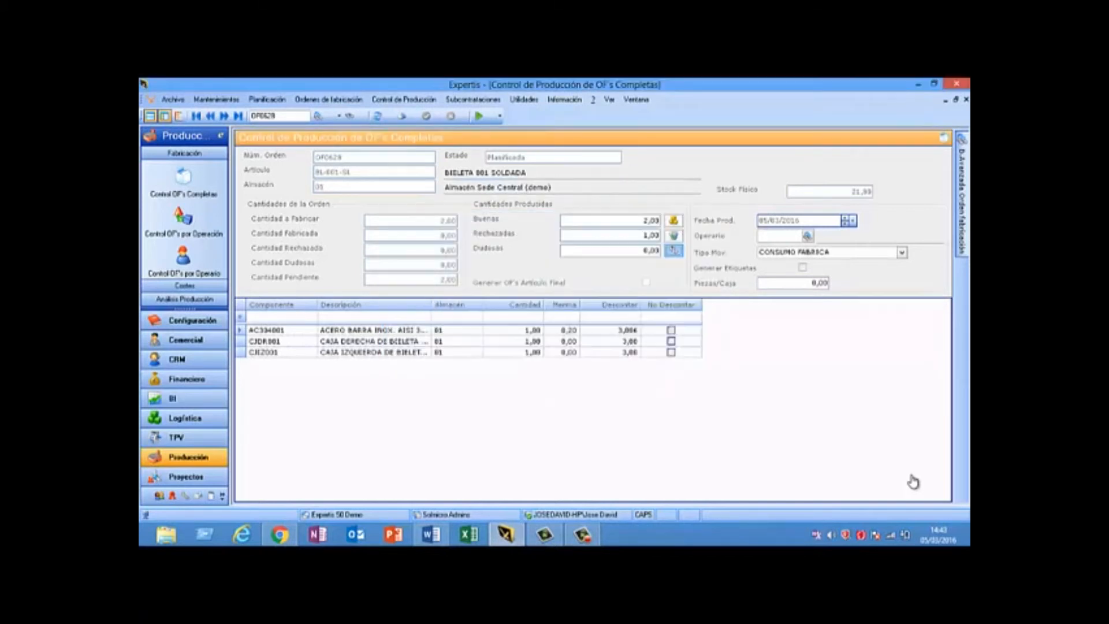
Enter 1 doubtful unit and the operator for order OF0628, and post its production to stock
key(Return)
key(Tab)
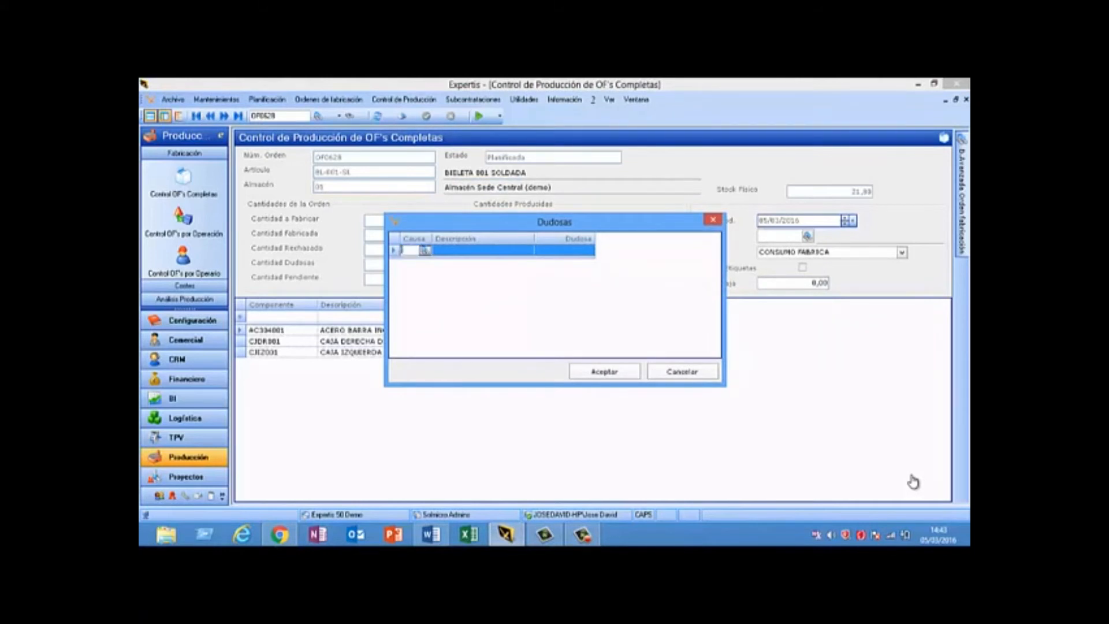
key(F3)
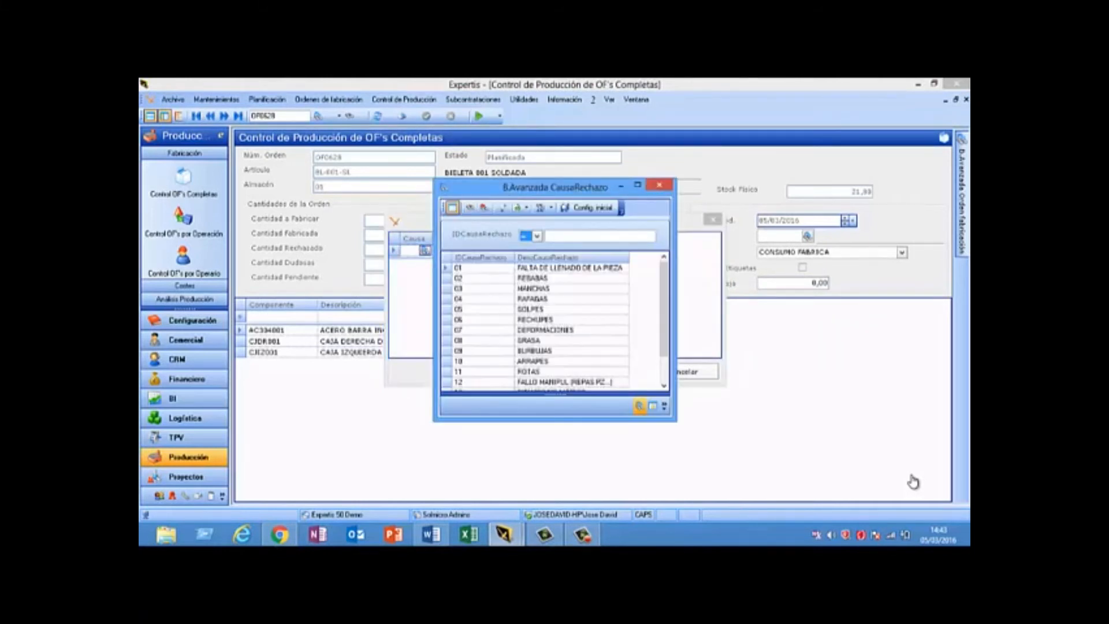
key(Escape)
key(Escape)
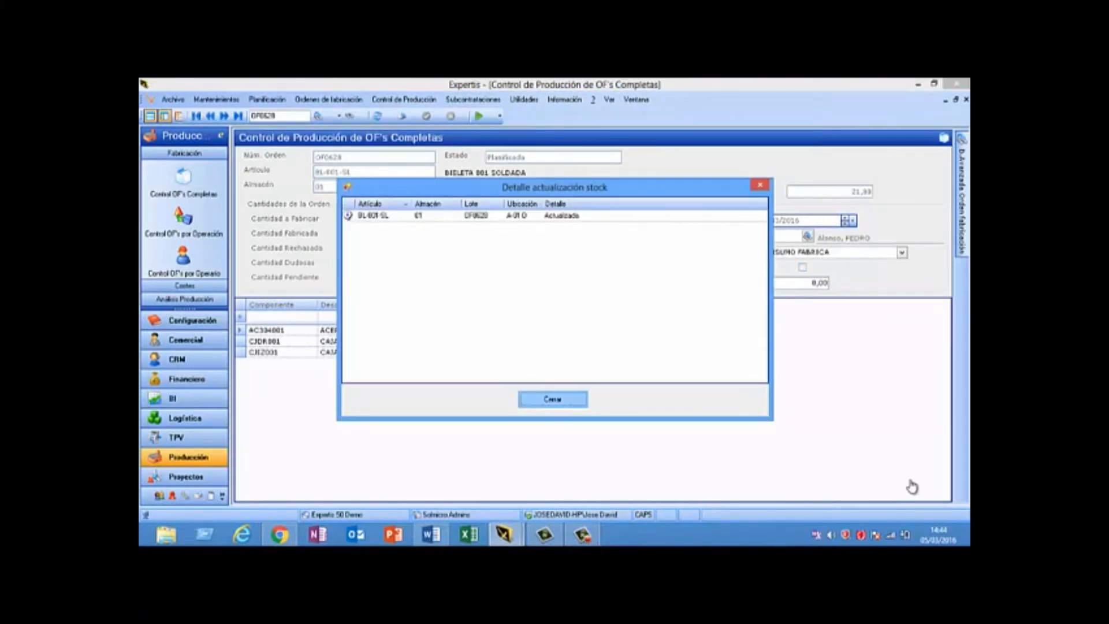
key(Return)
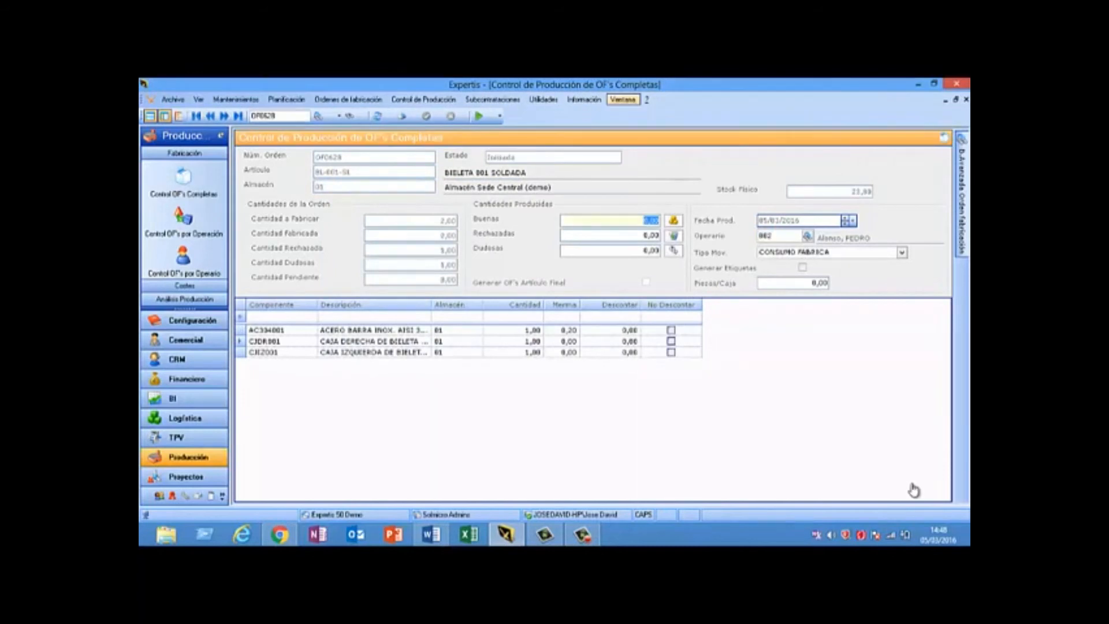
Switch to the item maintenance record of BIELETA MONTADA 001 and open its available actions
click(623, 99)
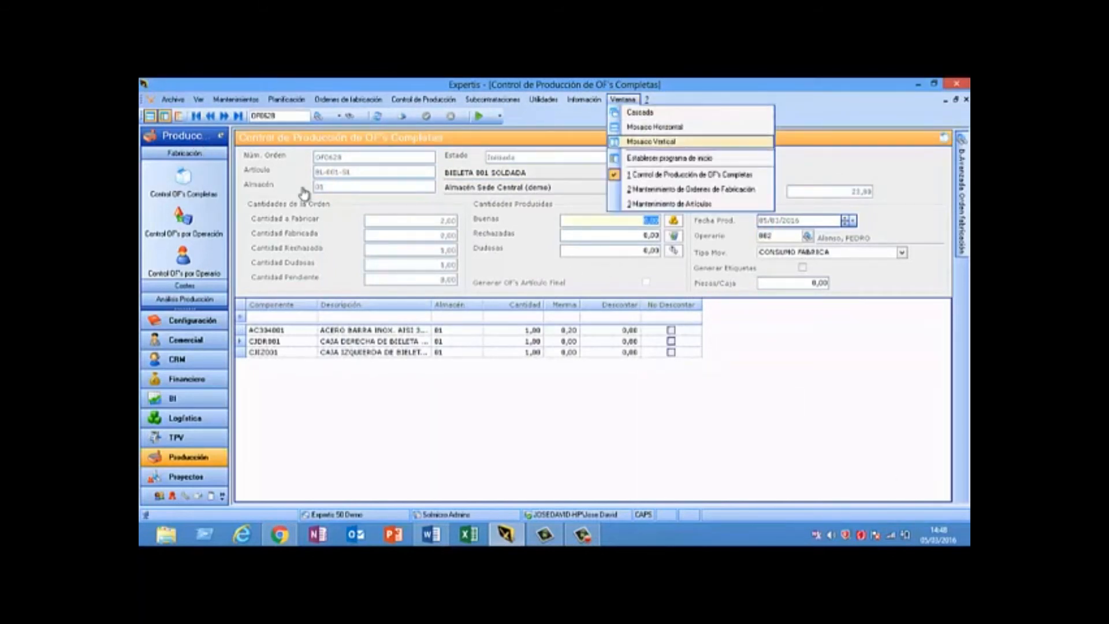
click(670, 204)
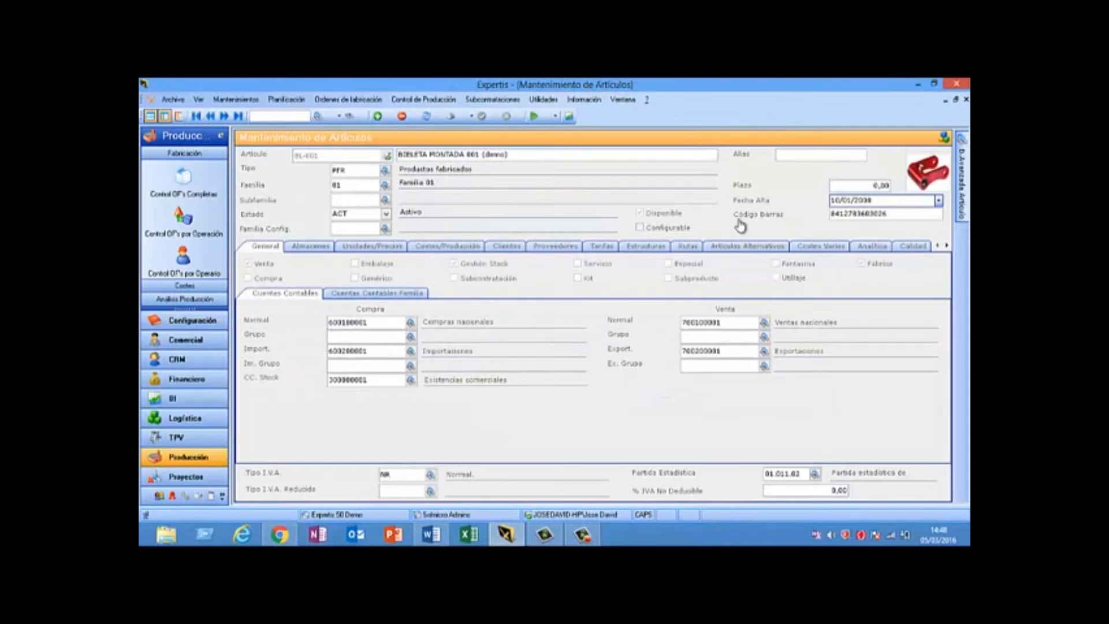
click(555, 116)
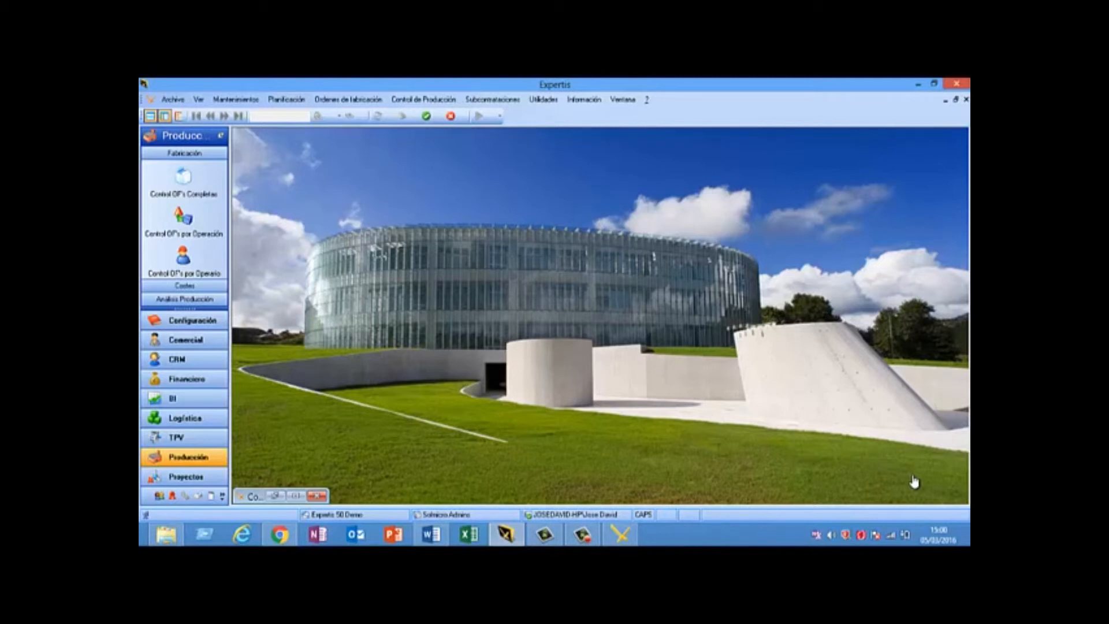
Restore the production control by operator and assign sequence 20, the PINTAR operation, to the OF0616 line
click(295, 496)
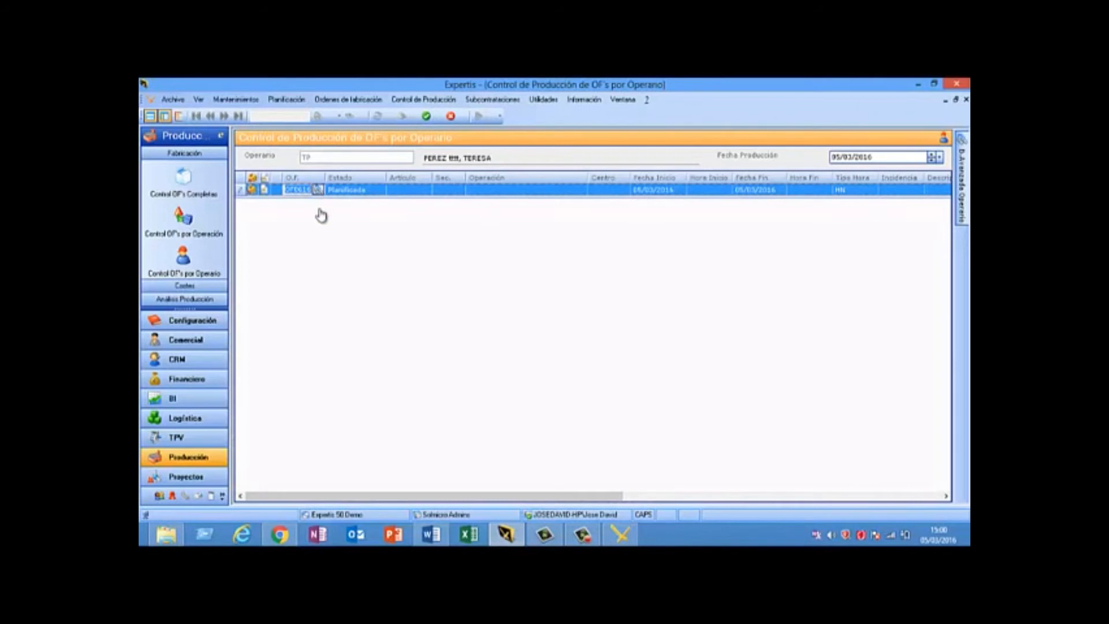
key(Tab)
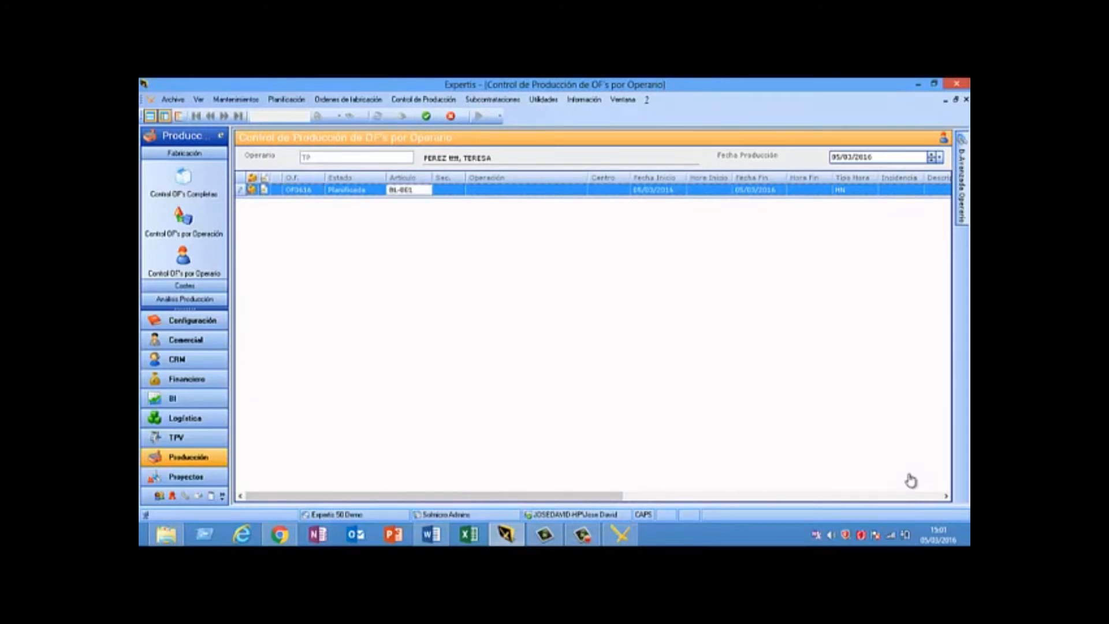
key(Tab)
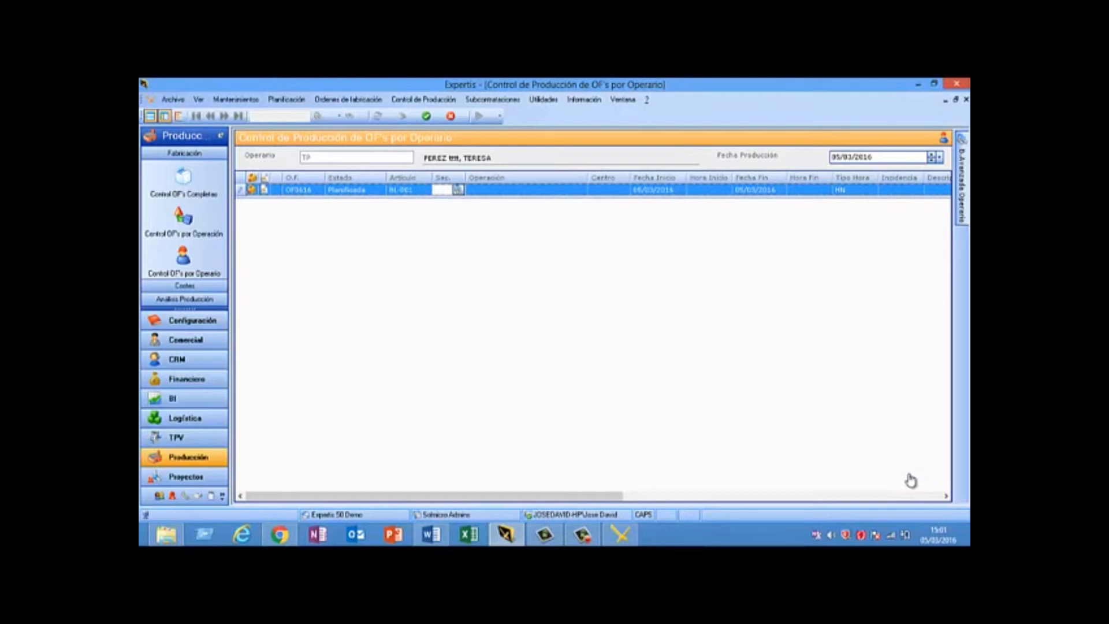
key(F4)
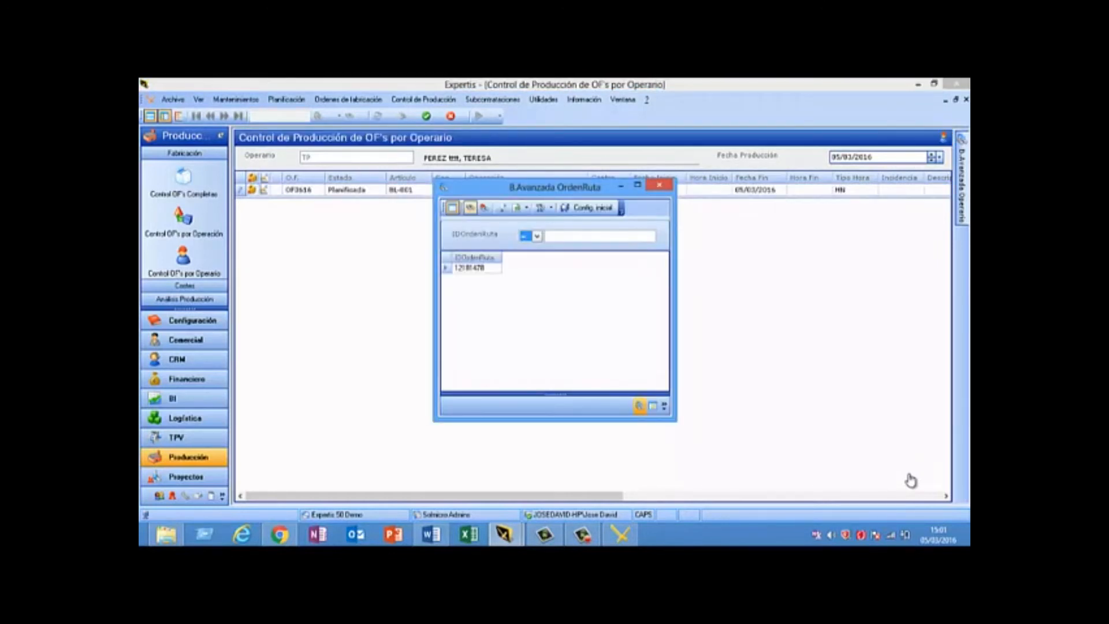
key(Return)
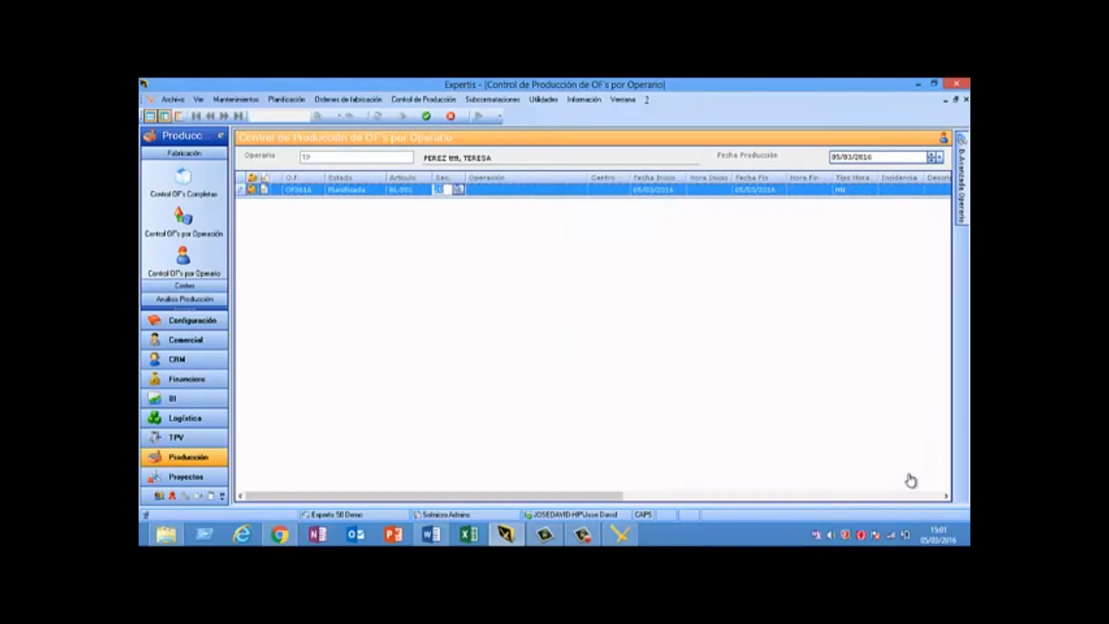
key(Tab)
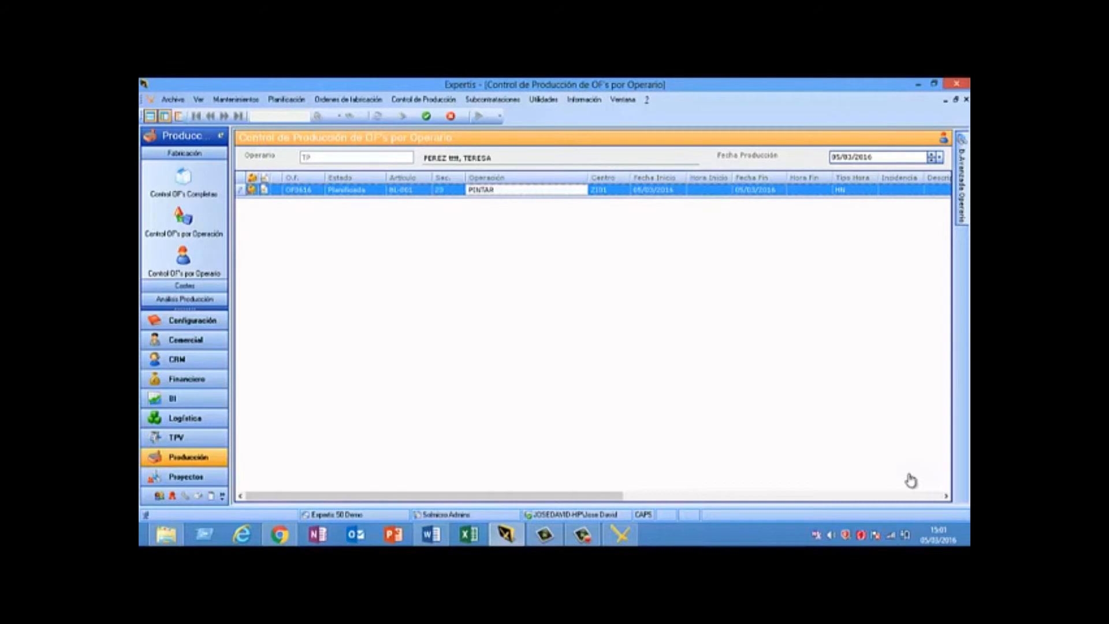
Set the start time to 13:00 and the end time to 14:00 on the PINTAR operation line
key(Tab)
text(1)
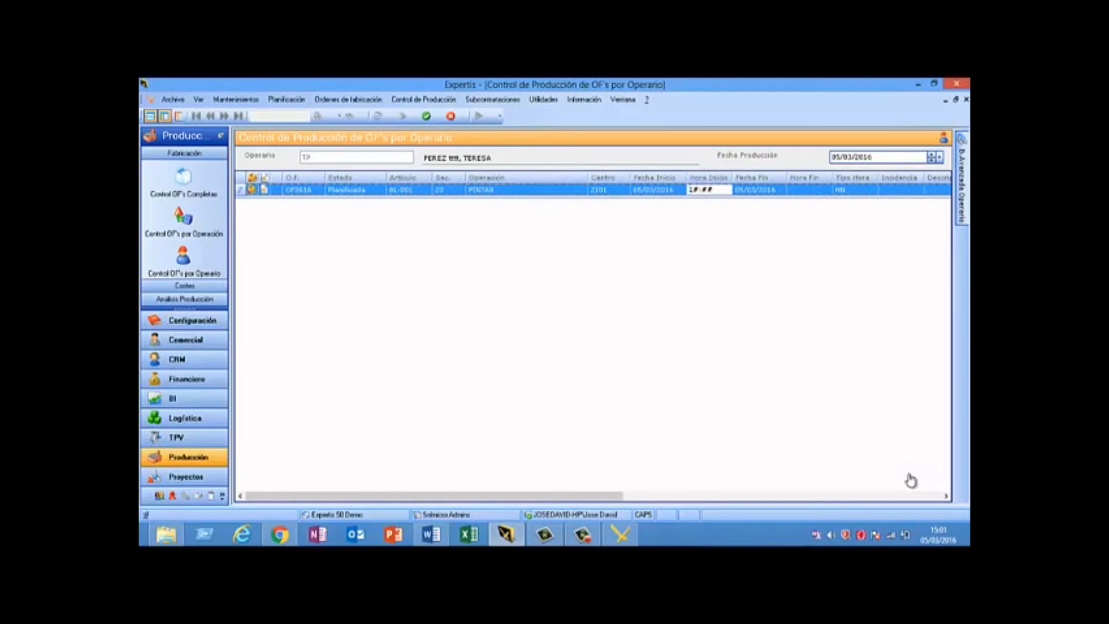
text(3:00)
key(Tab)
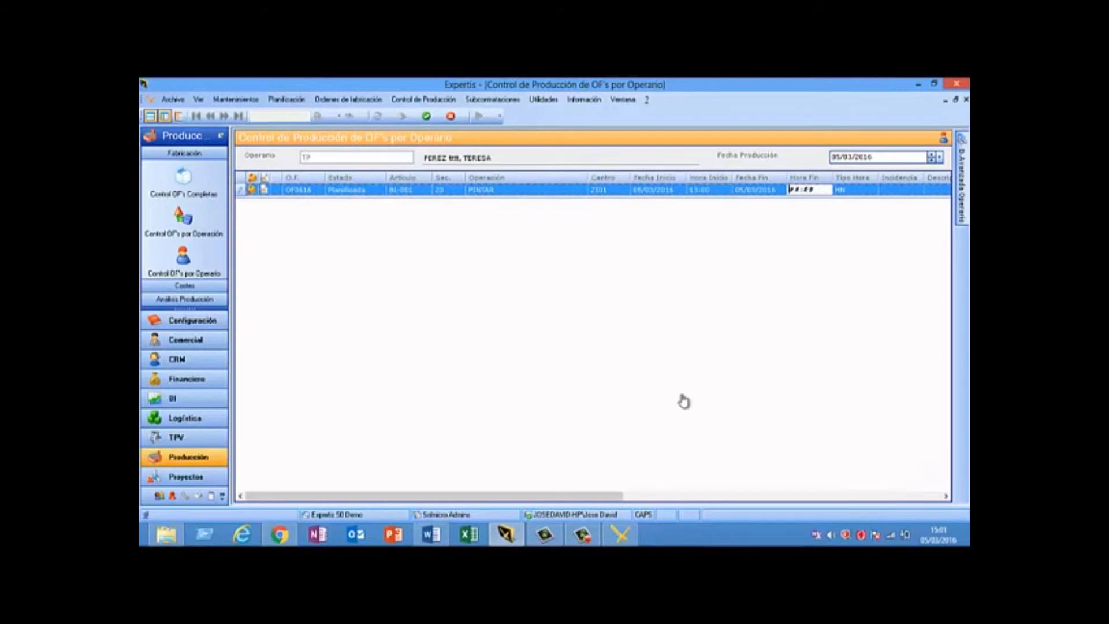
text(14:00)
key(Return)
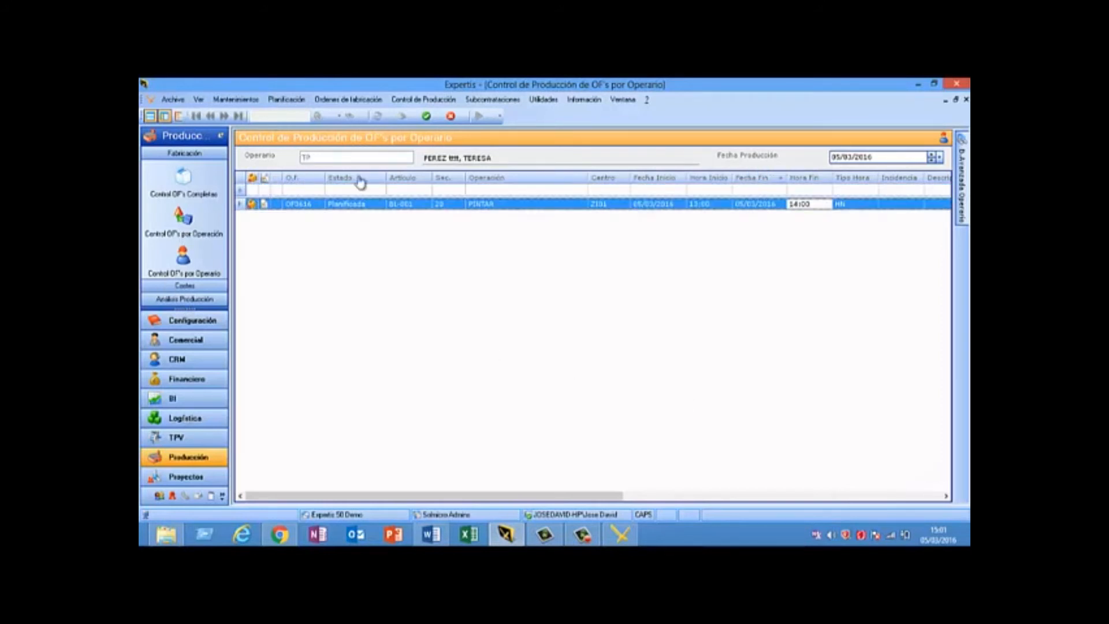
Save the operator's production line and close the doubtful quantity and rejection cause dialogs without adding entries
click(427, 116)
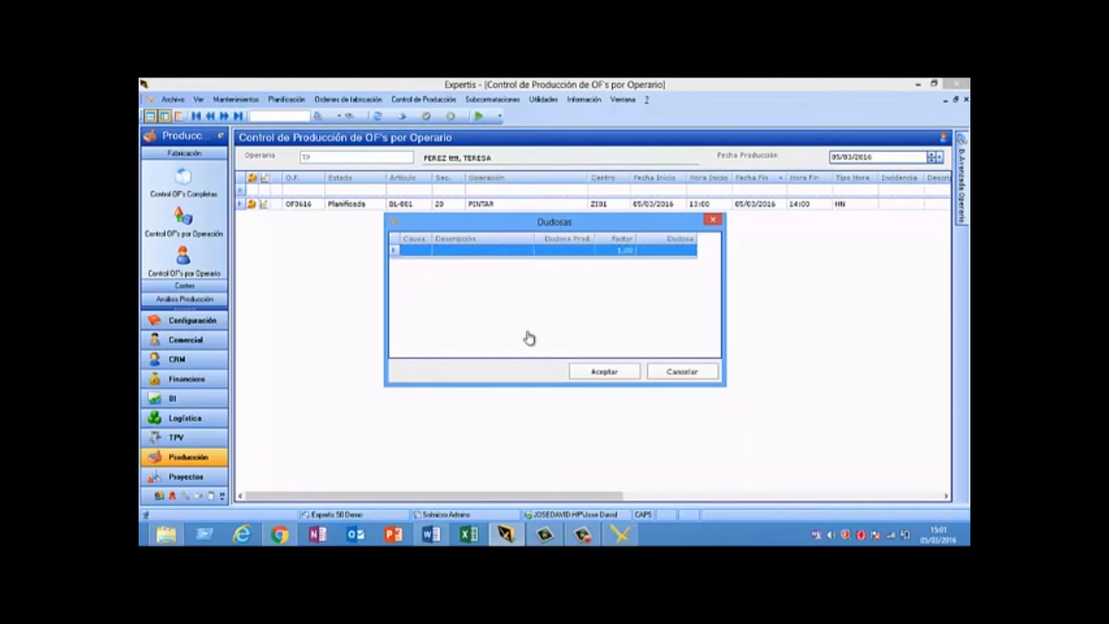
key(Return)
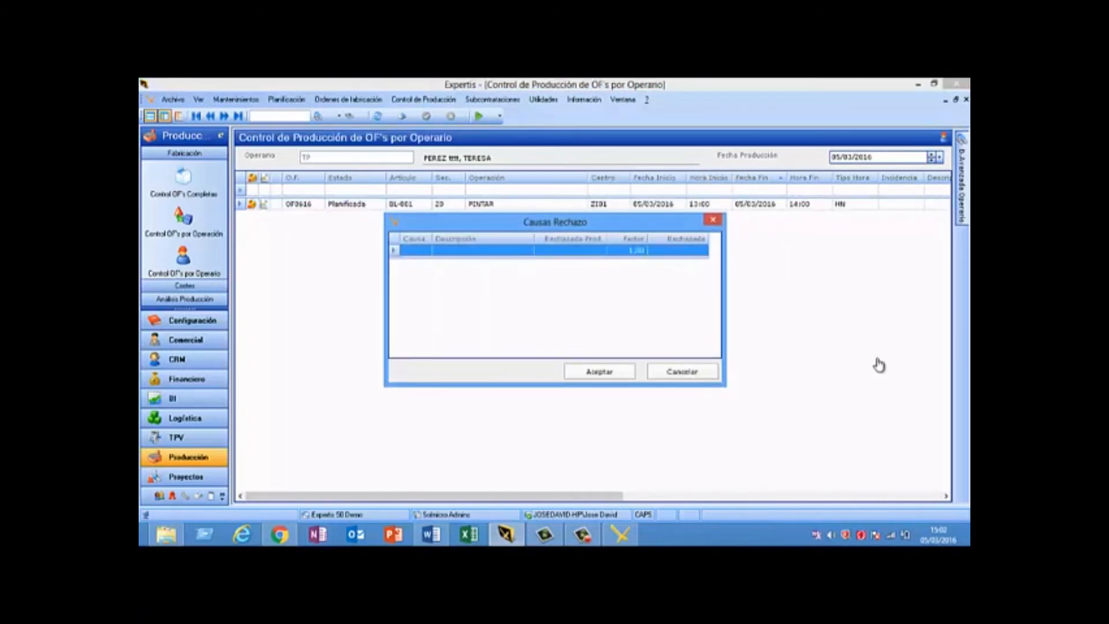
key(Return)
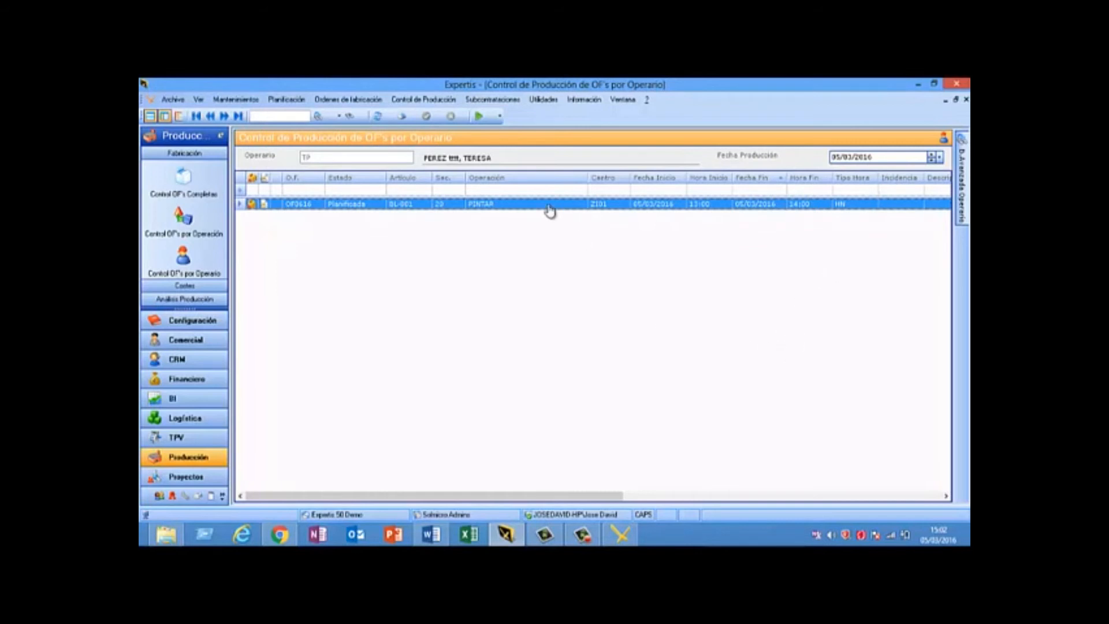
Open the incident lookup on the PINTAR operation line and close it without choosing an incident
key(Tab)
key(F4)
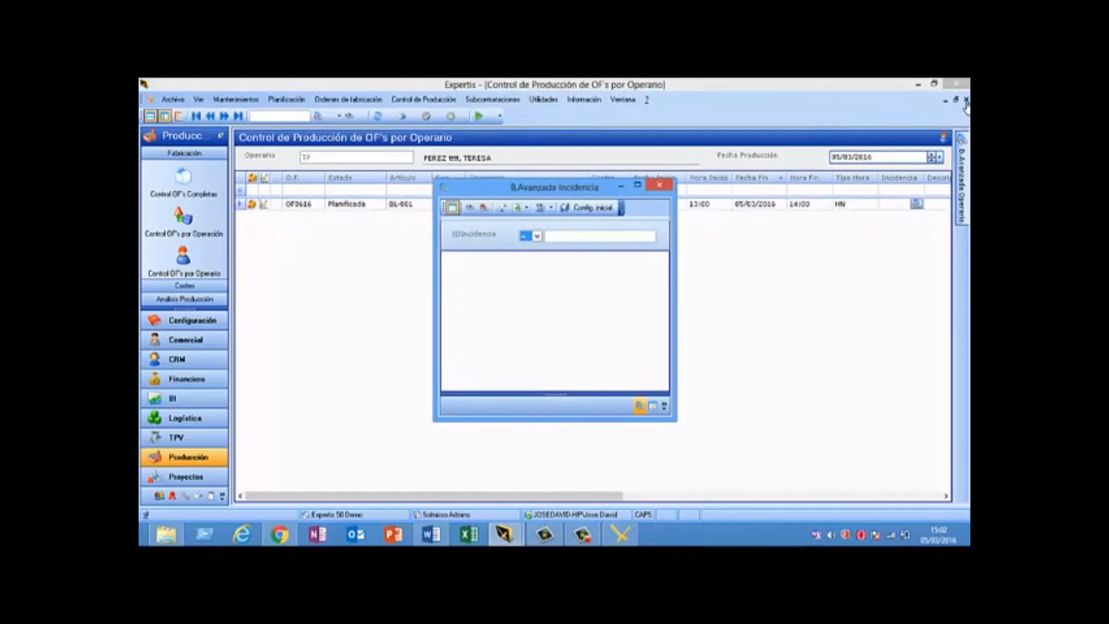
key(Escape)
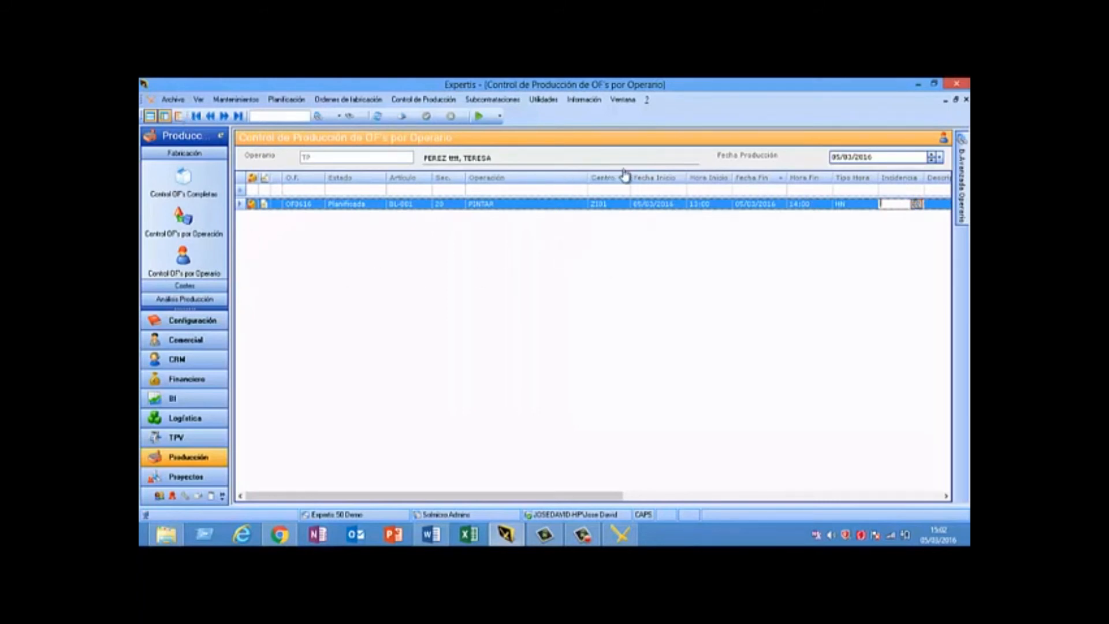
key(F4)
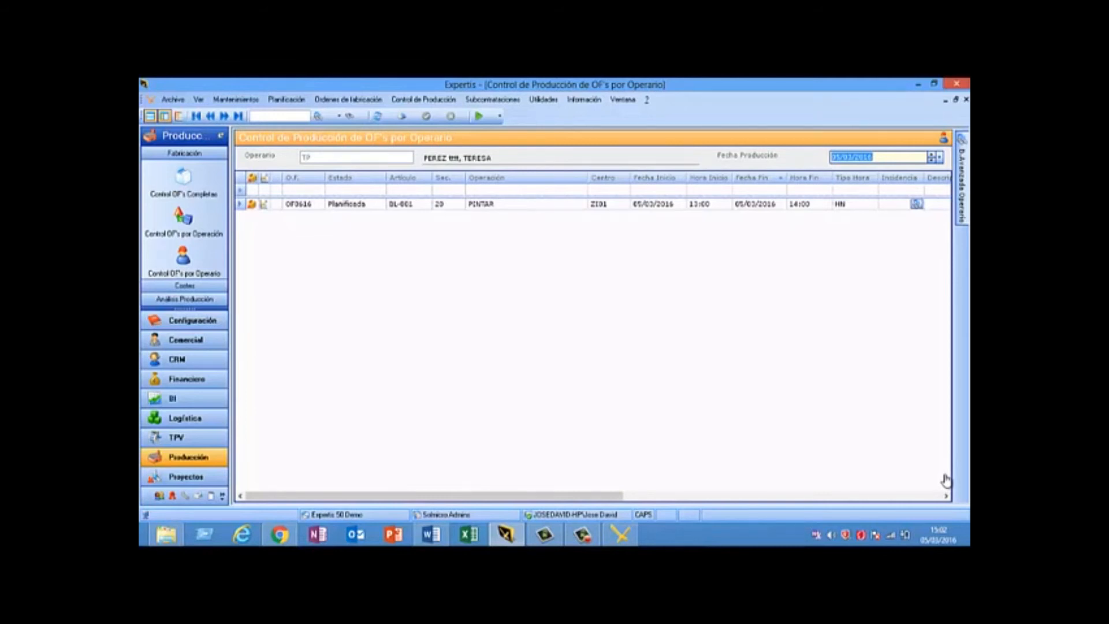
Switch to the Expertis Control de Producción terminal and identify operator 002 on work centre CM02
click(423, 99)
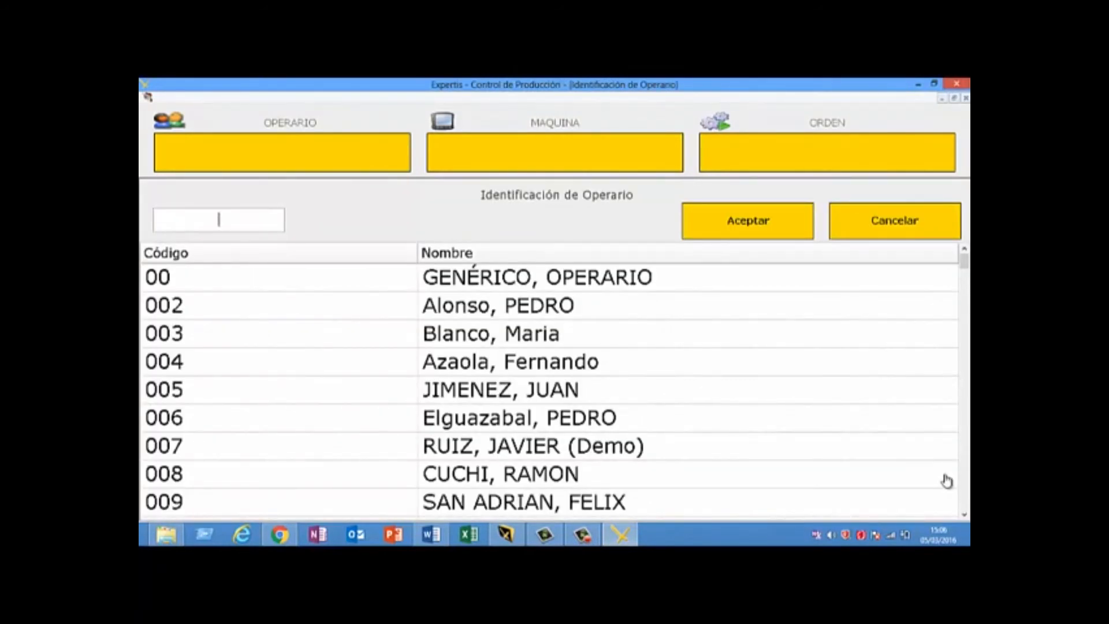
text(002)
key(Return)
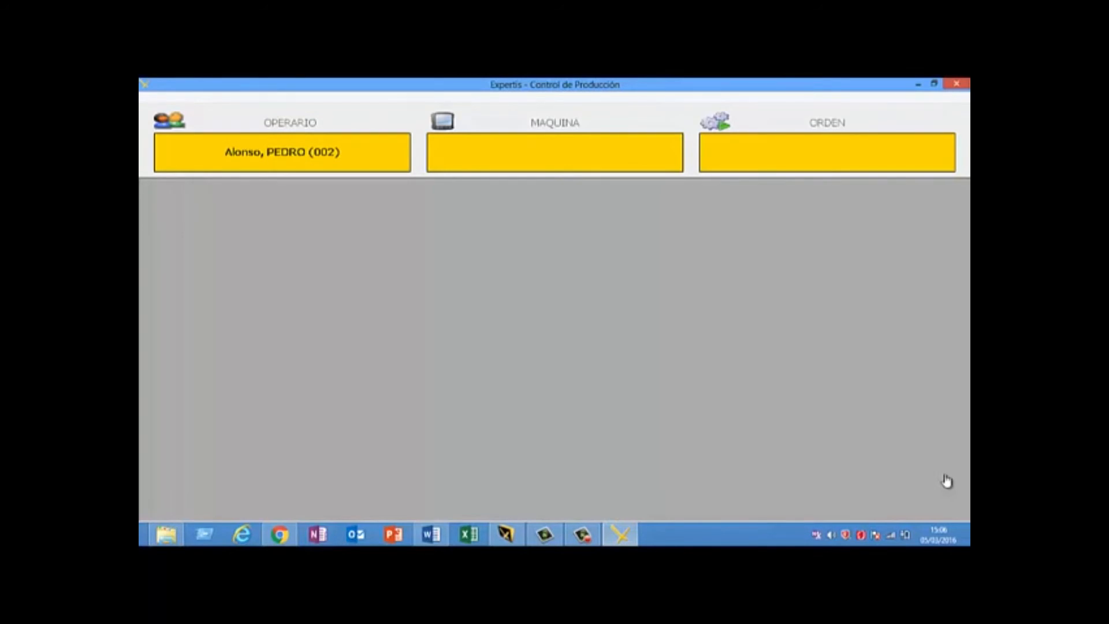
key(Return)
text(CM02)
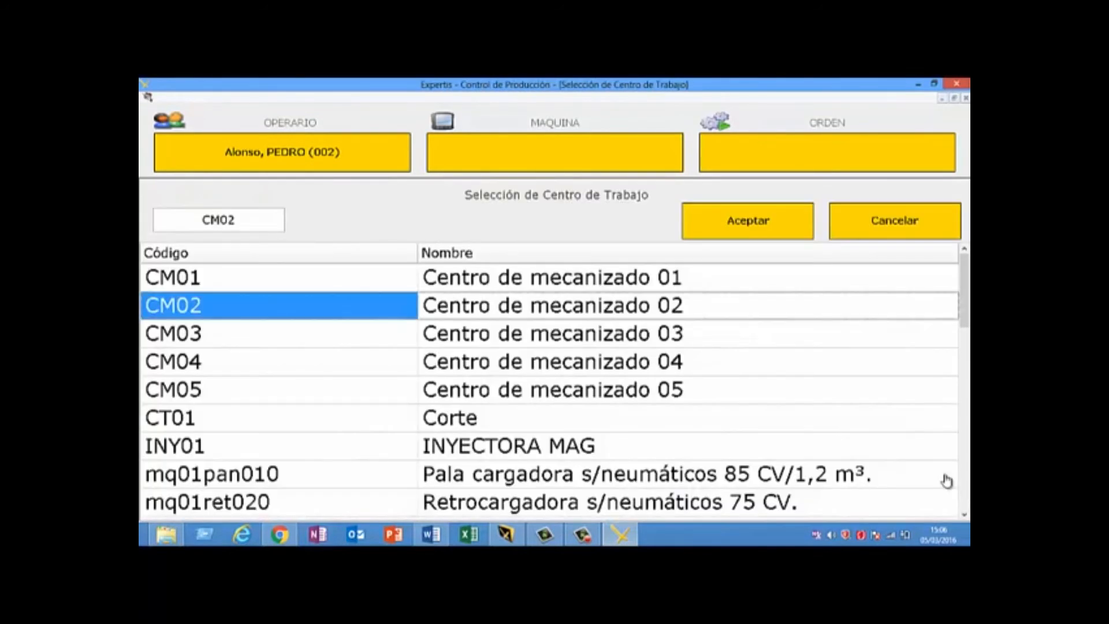
key(Return)
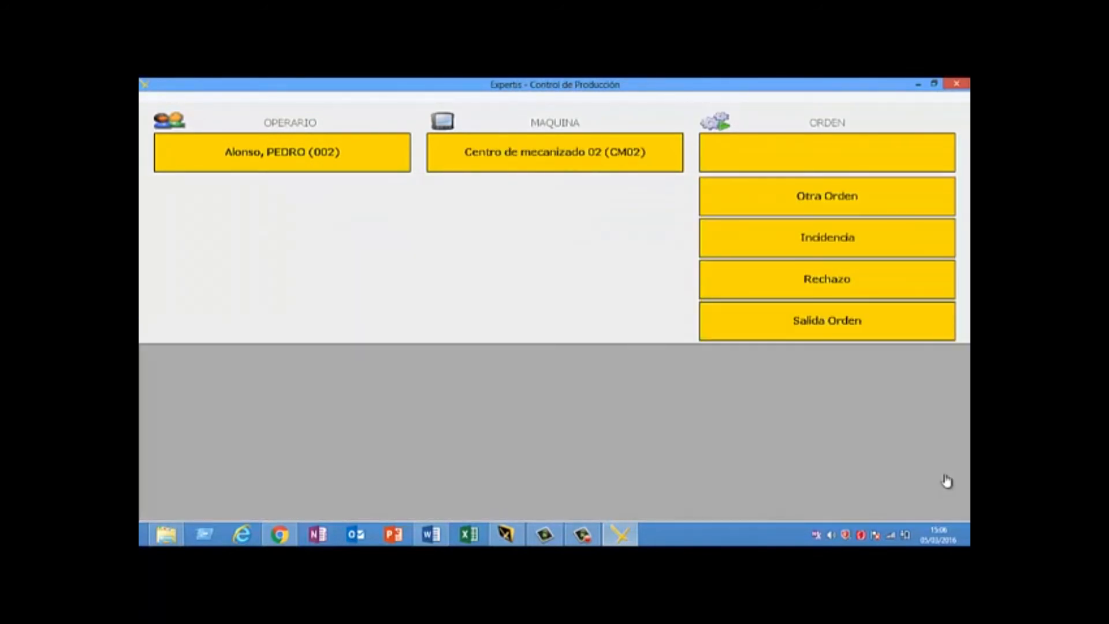
Start sequence 10 of manufacturing order OF0549 with start date 05/03/2016 and start time 15:07
key(Return)
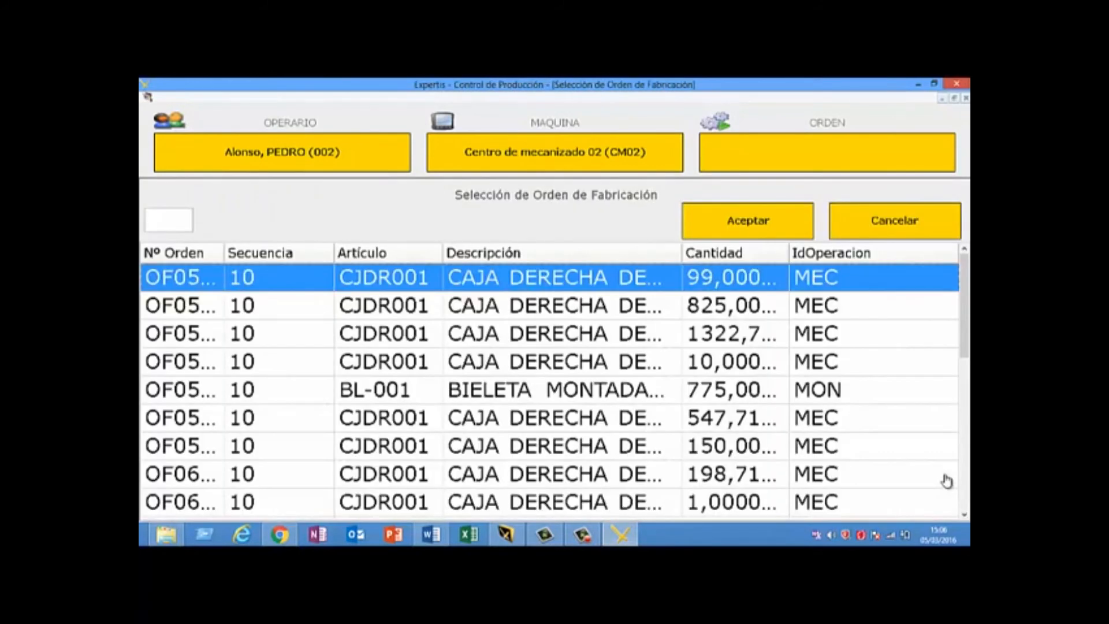
text(OF0549)
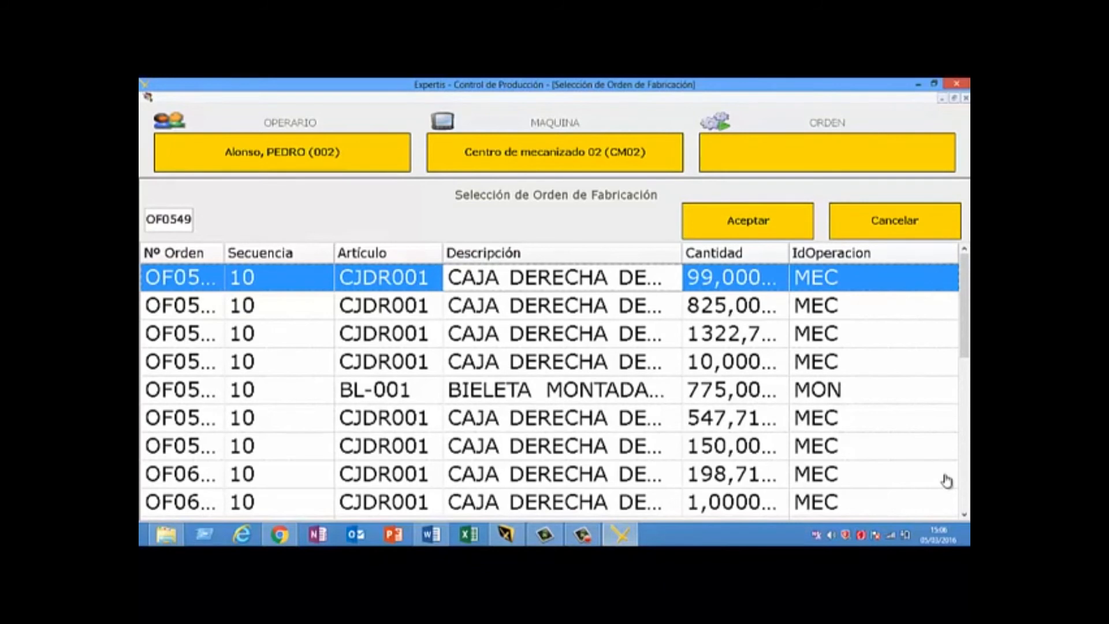
key(Return)
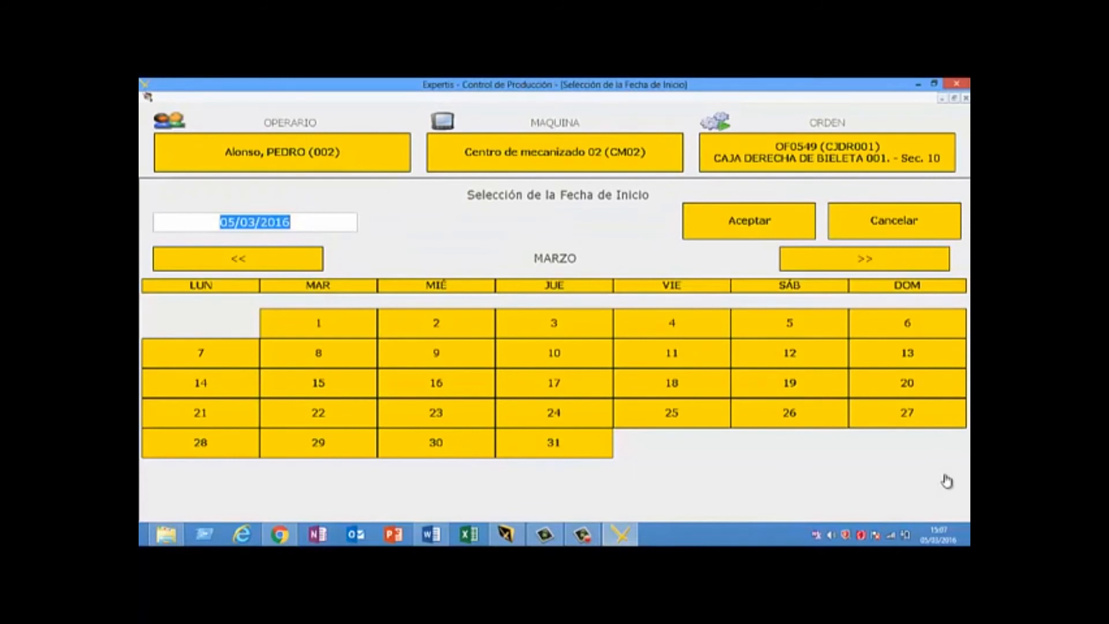
key(Return)
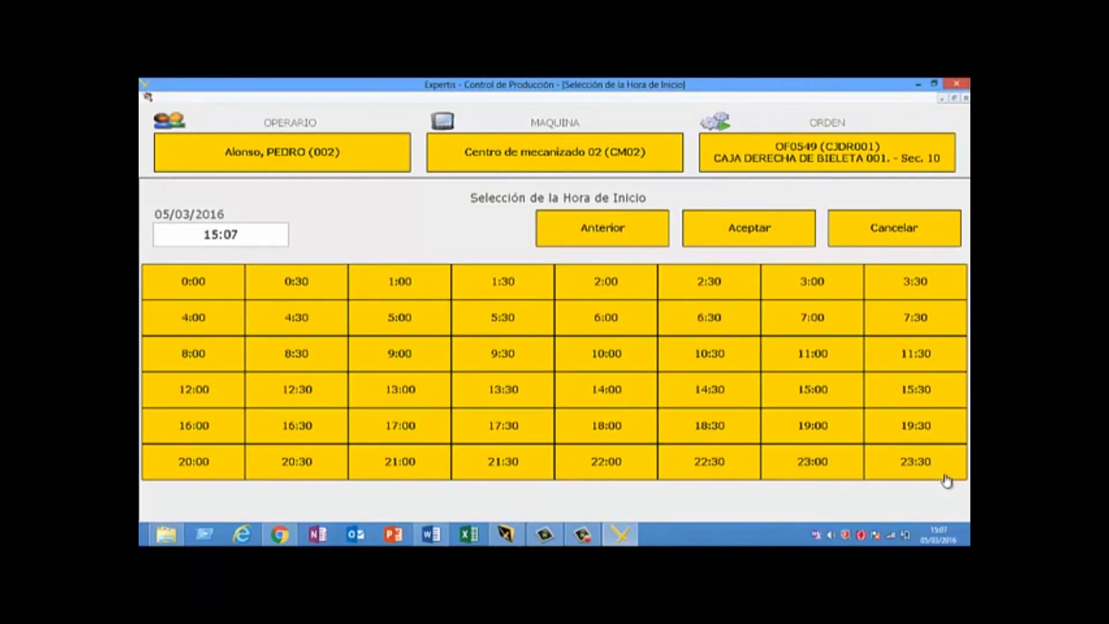
key(Return)
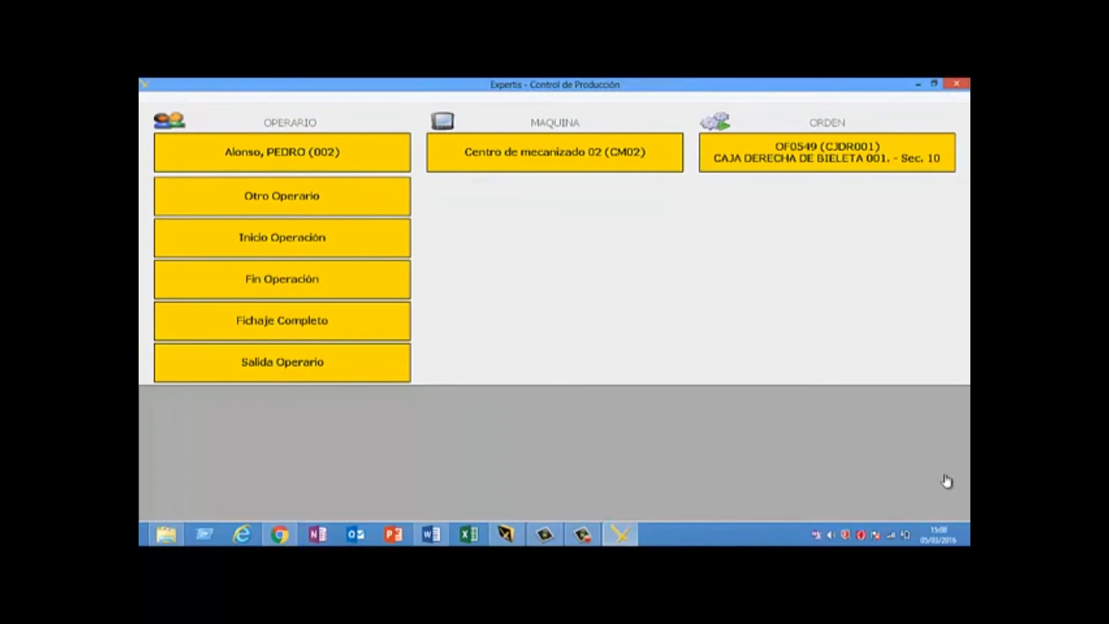
End the OF0549 operation on 05/03/2016 at 15:08 with a manufactured quantity of 5
key(Return)
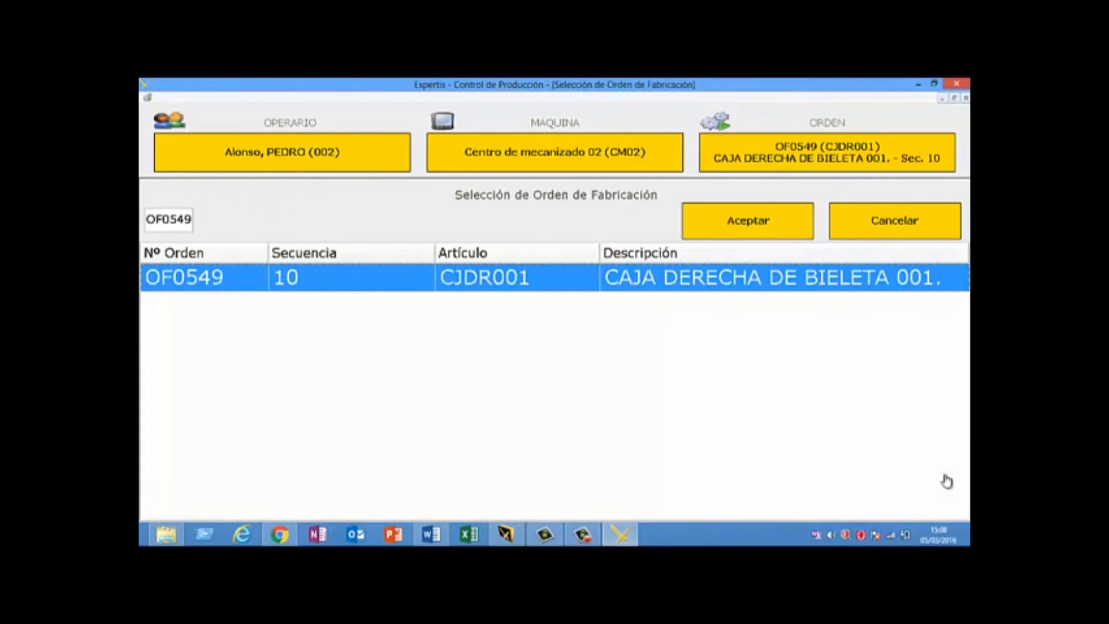
key(Return)
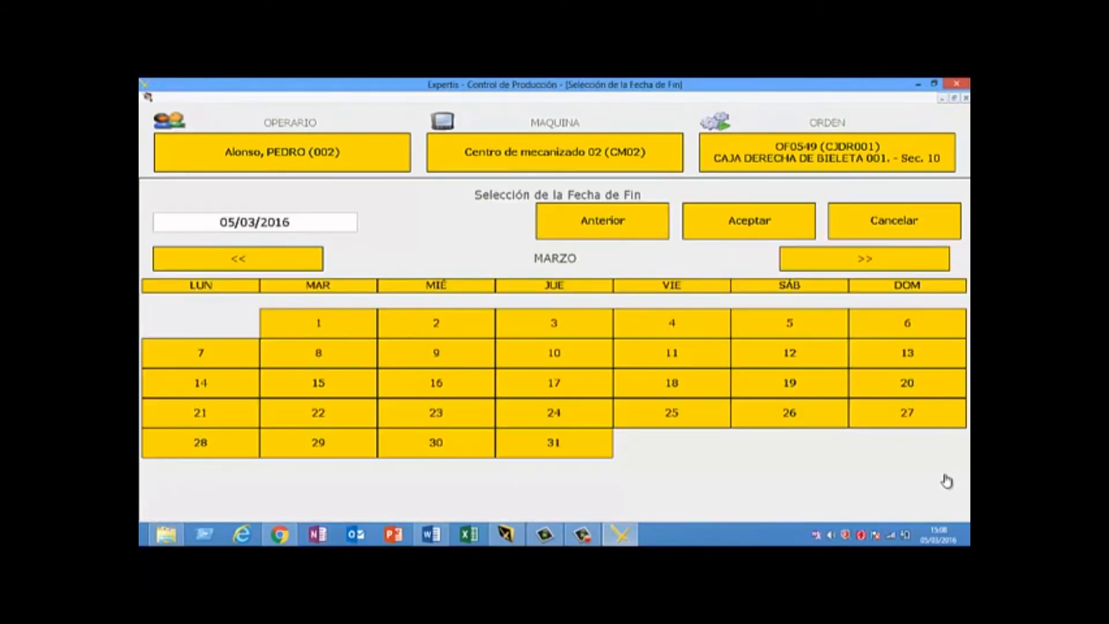
key(Return)
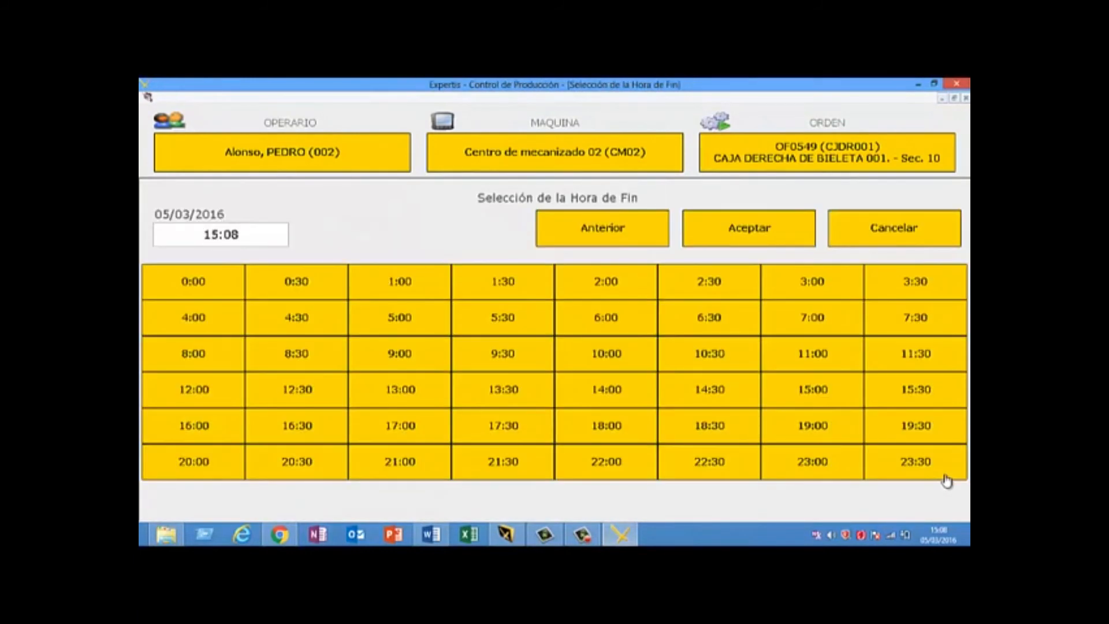
key(Return)
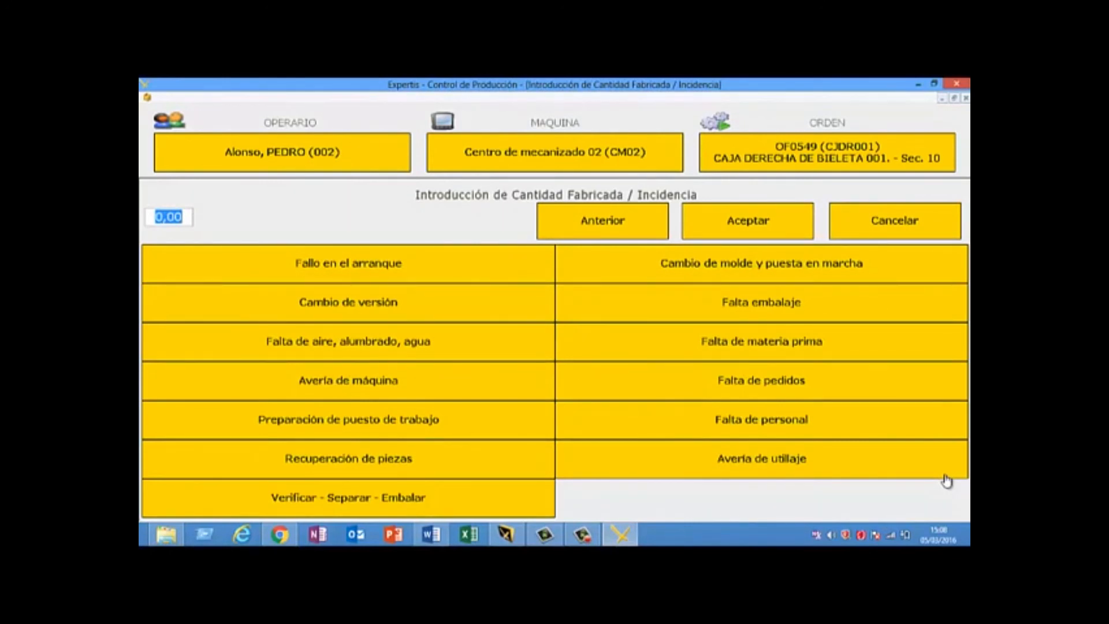
text(5)
key(Return)
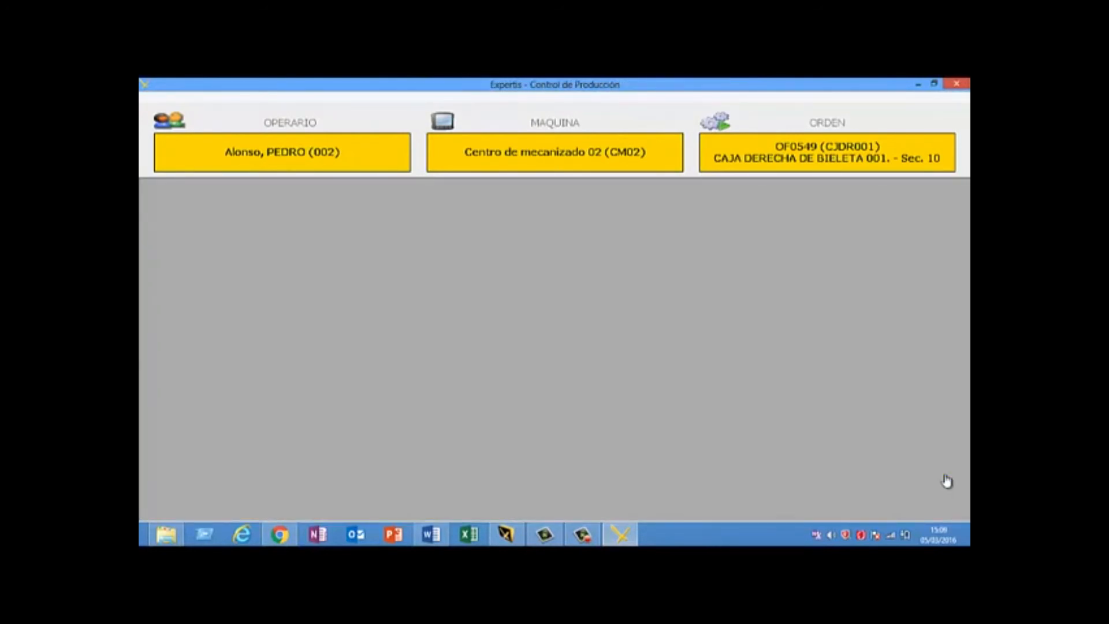
Switch back to the Expertis production module and list the operations available for sending to subcontracting, without filters
key(alt+Tab)
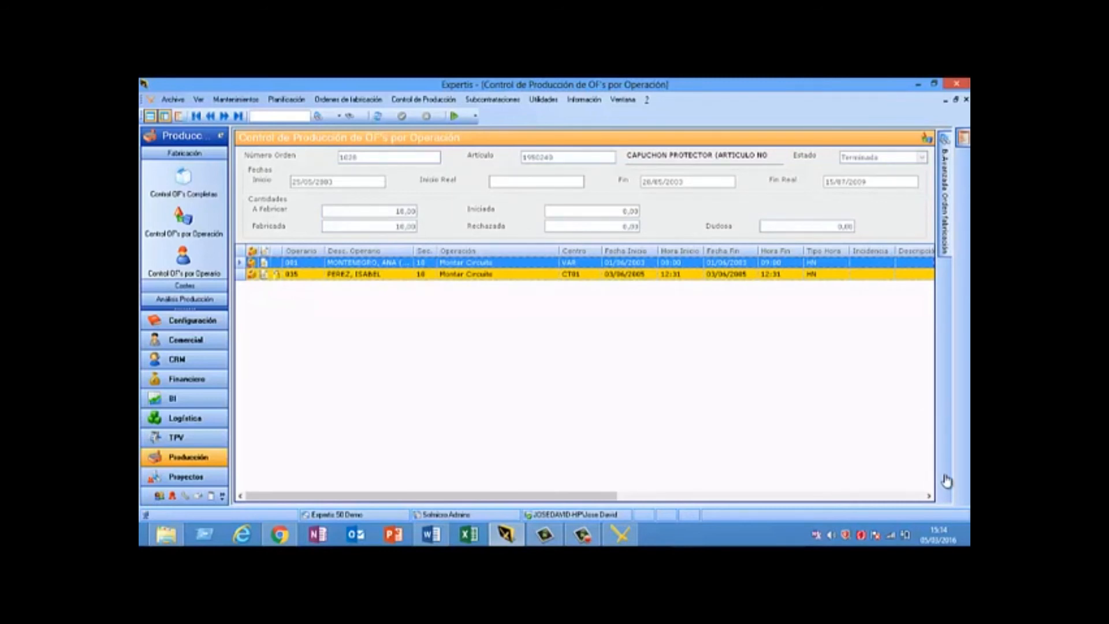
click(493, 100)
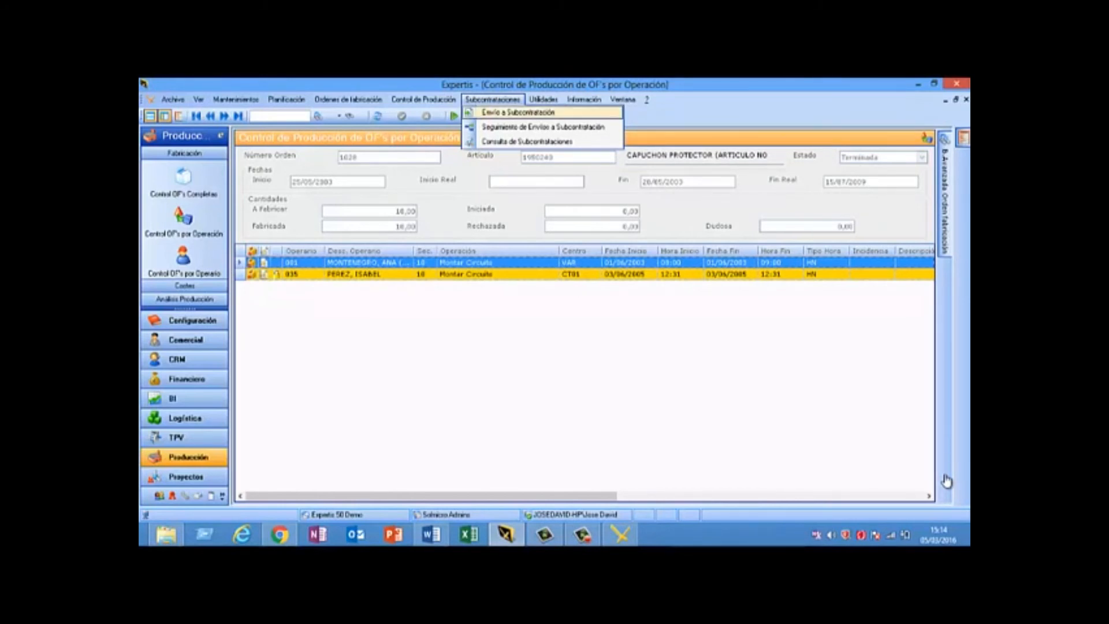
key(Return)
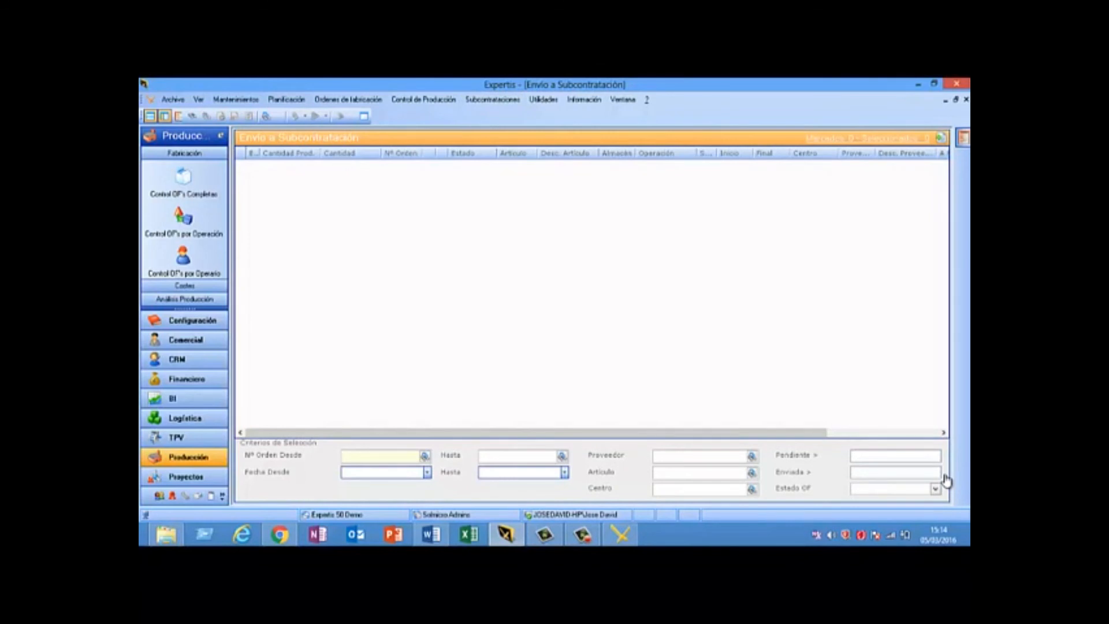
click(193, 116)
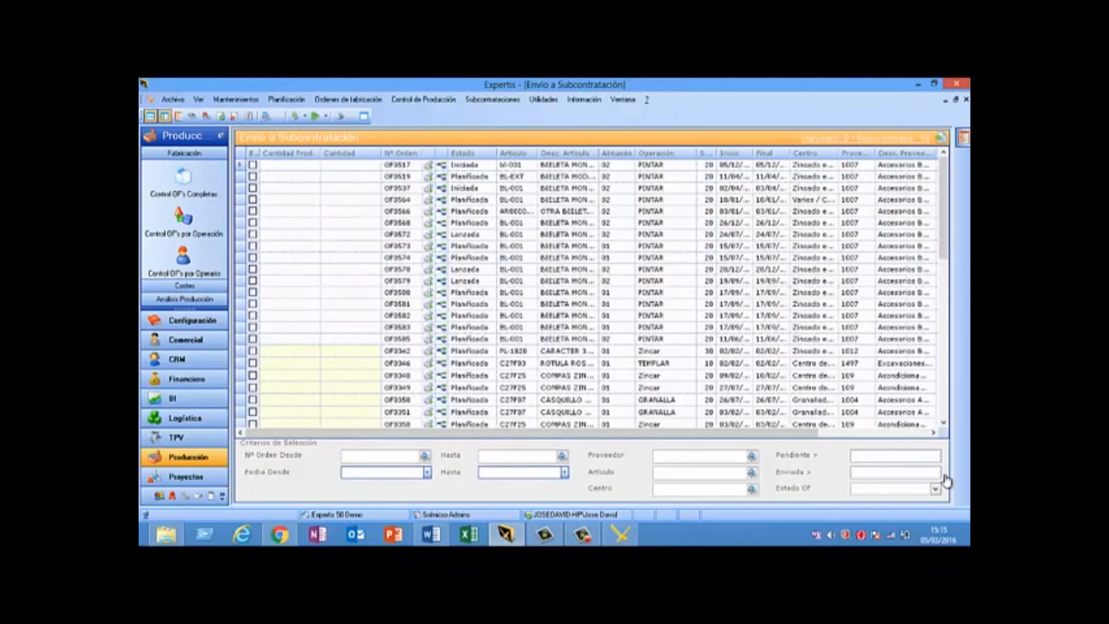
Mark the GRANALLA operation of order OF0351 for subcontracting and start launching its purchase order
click(665, 412)
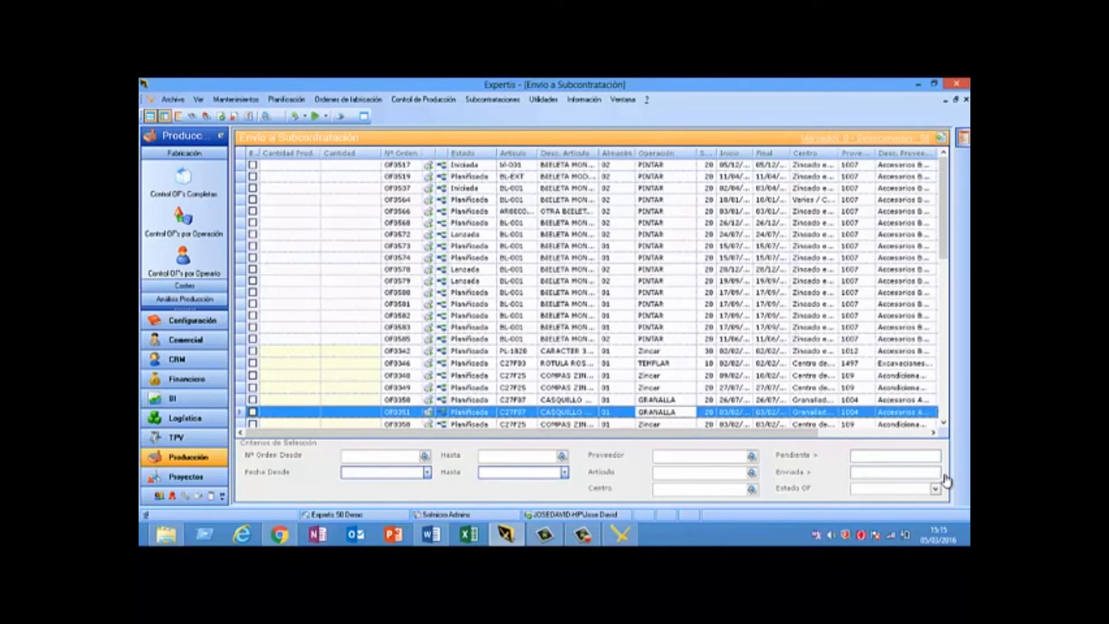
click(252, 412)
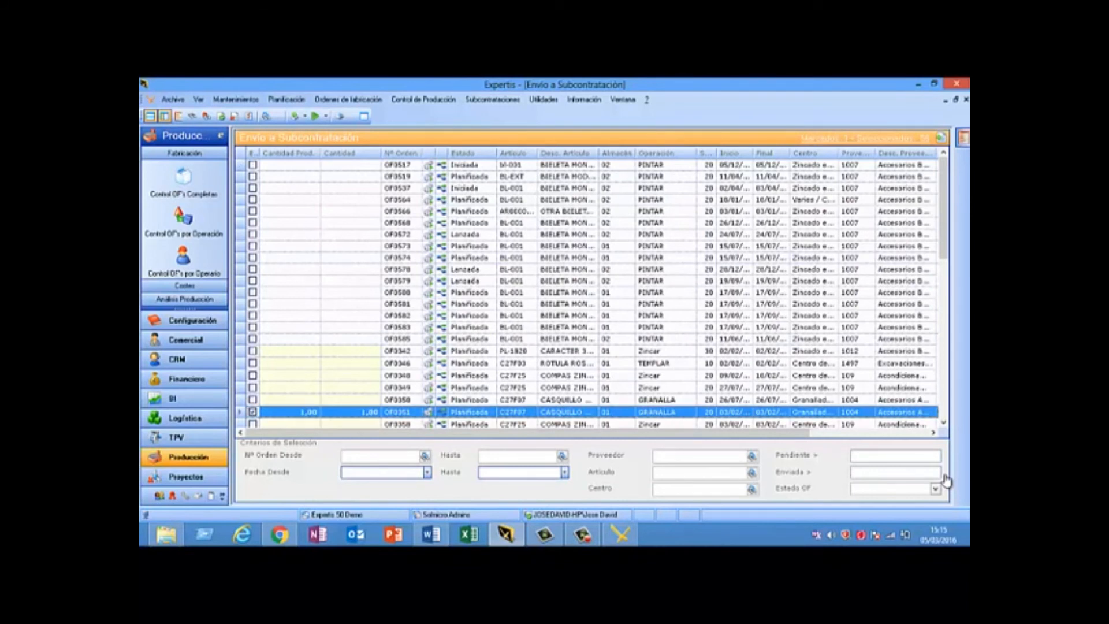
click(326, 117)
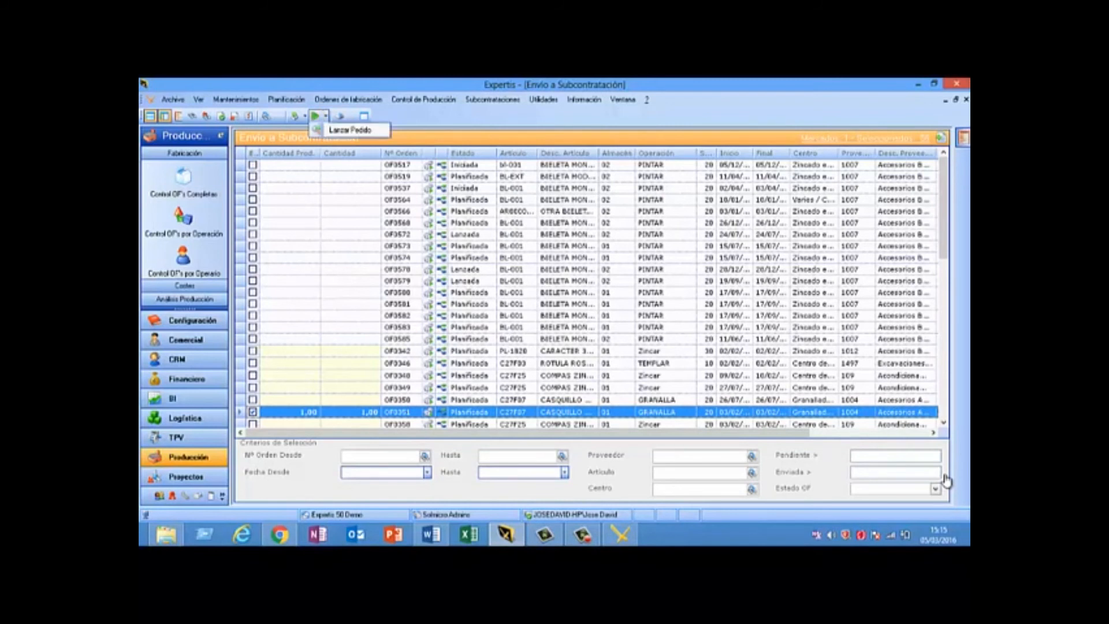
click(350, 130)
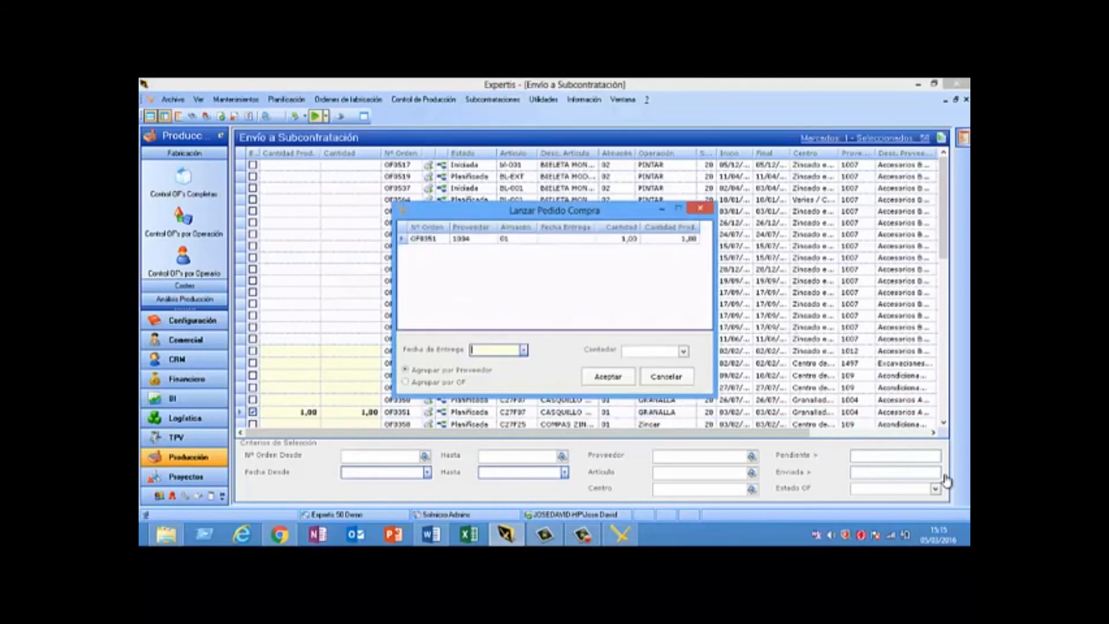
Launch the purchase order with counter PC and delivery date 05/03/2016, declining to open the generated order
click(682, 350)
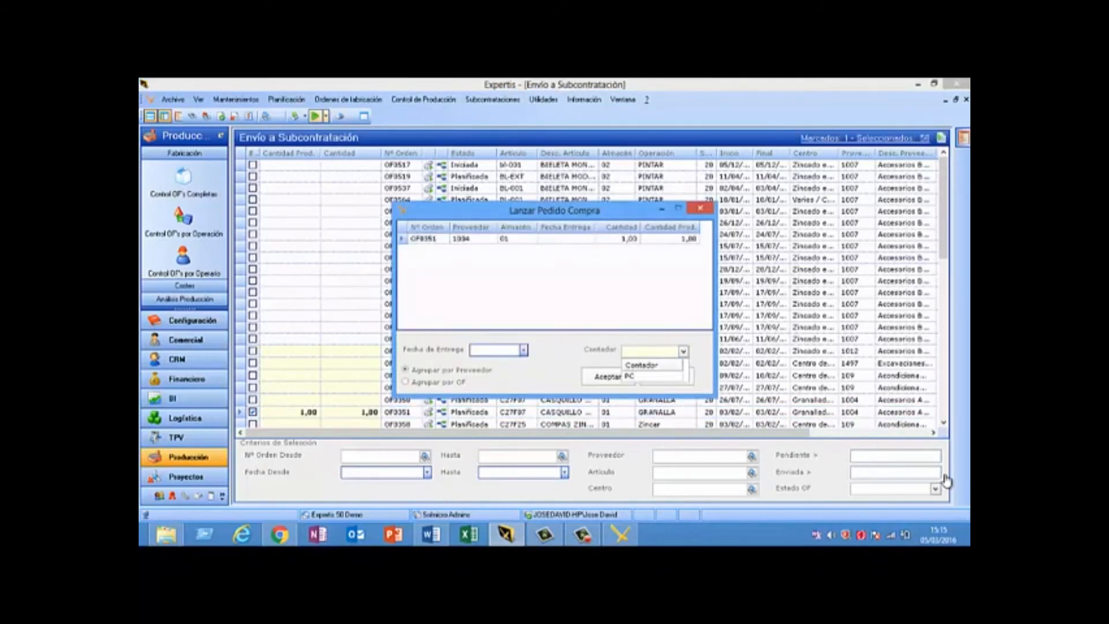
click(630, 376)
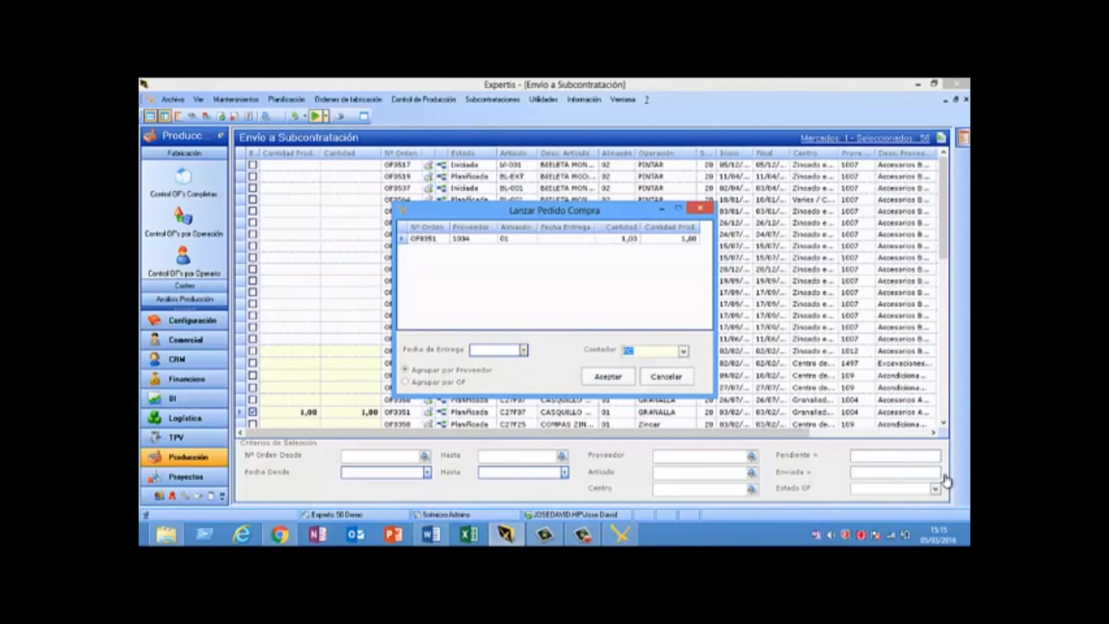
click(523, 349)
click(444, 450)
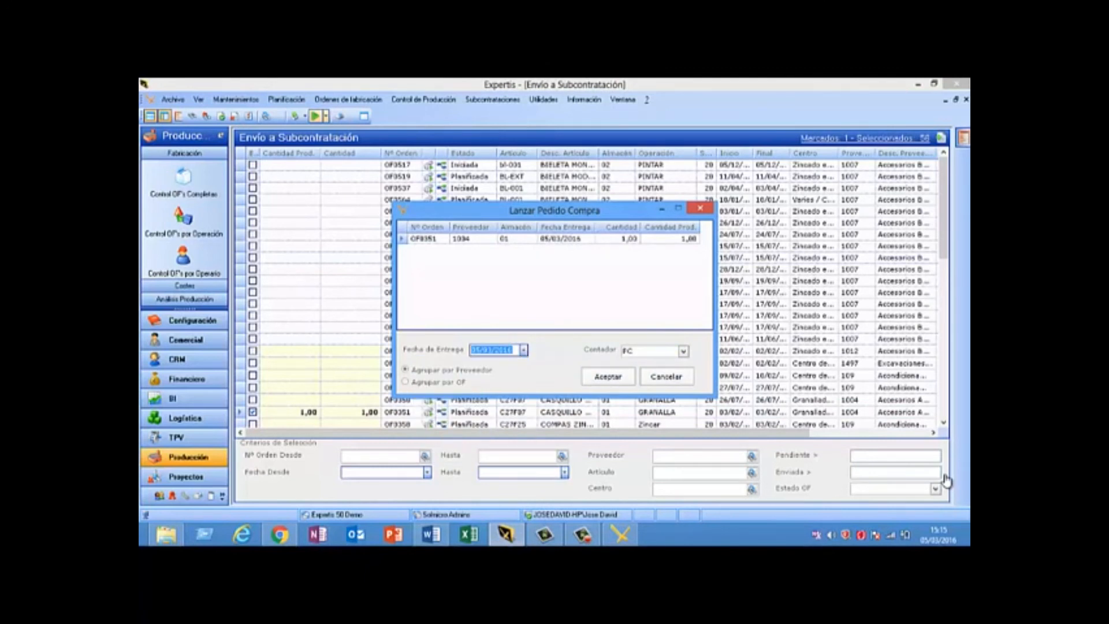
key(Return)
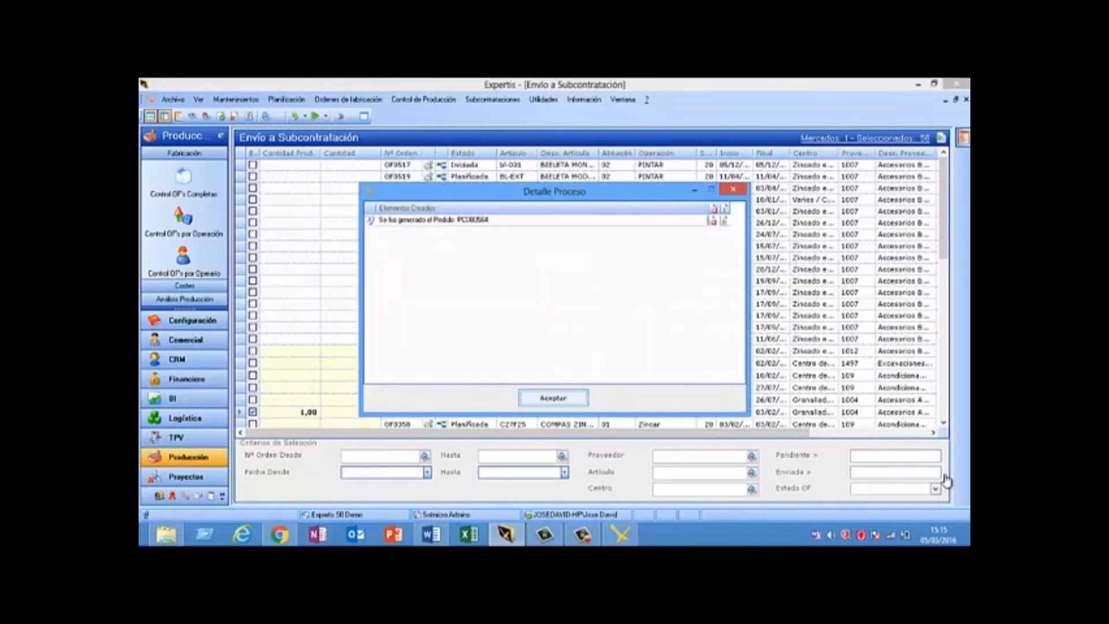
key(Return)
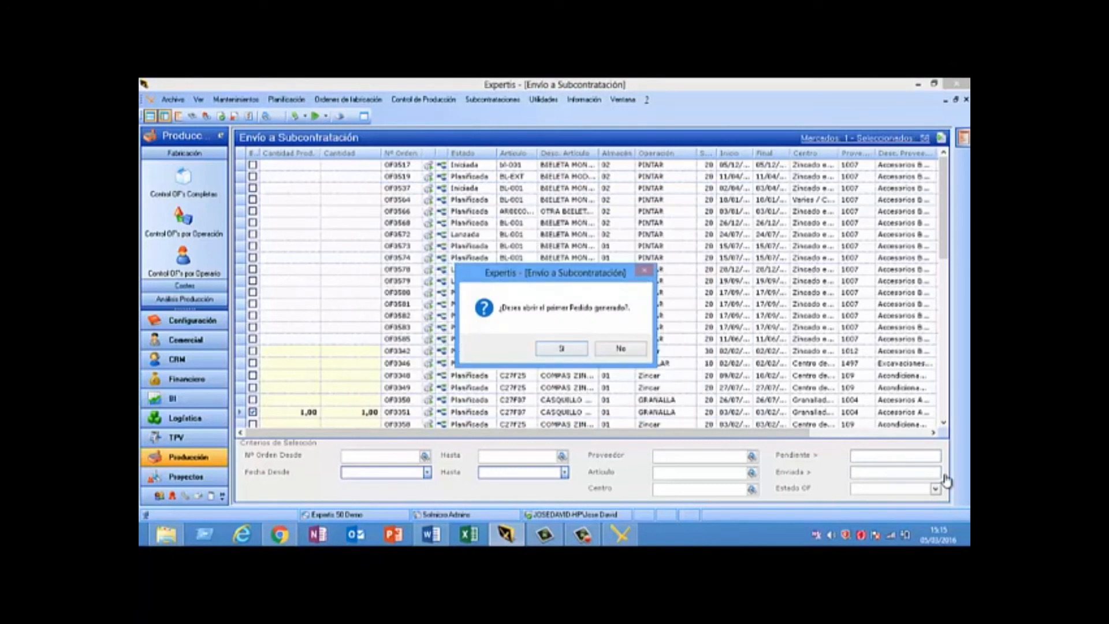
key(Tab)
key(Return)
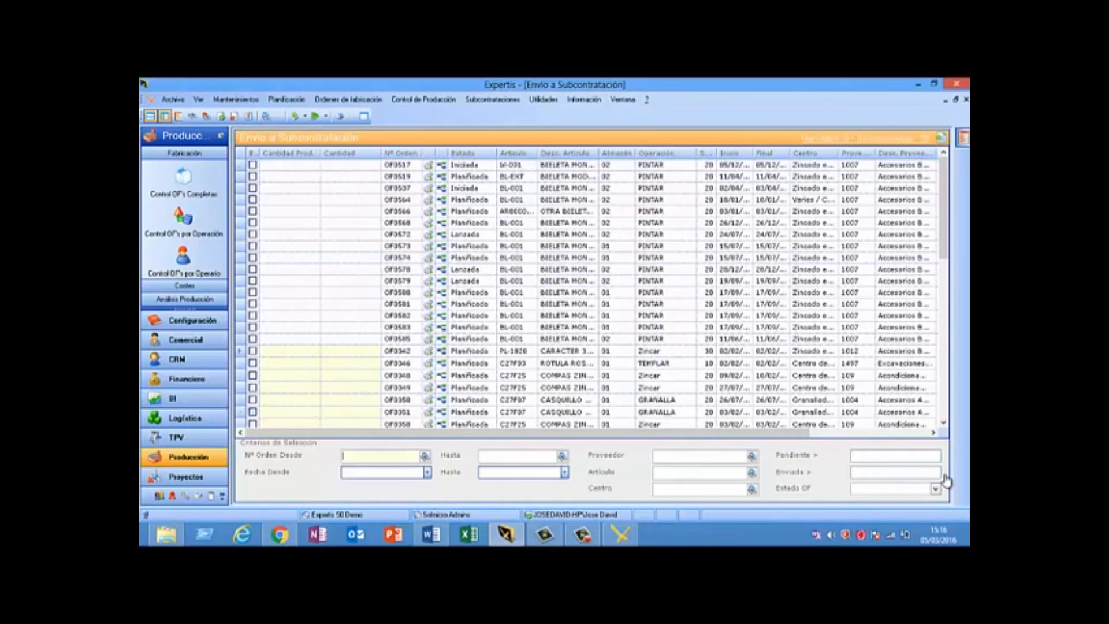
Open the tracking of subcontracting shipments (Seguimiento de Envíos a Subcontratación)
key(alt)
key(Right)
key(Right)
key(Right)
key(Right)
key(Right)
key(Right)
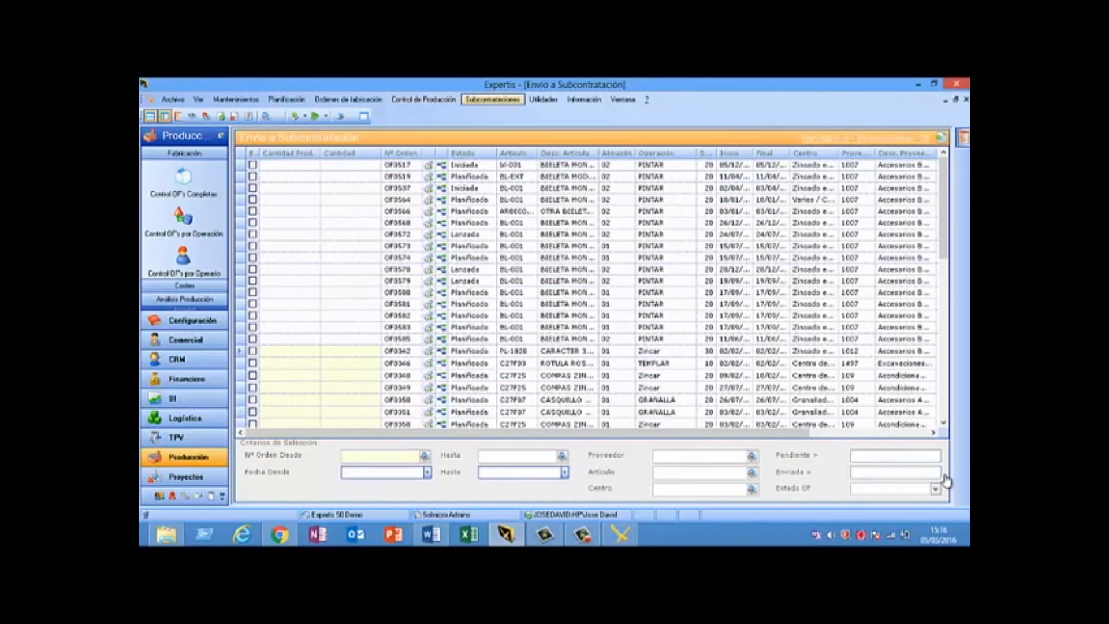
key(Down)
key(Down)
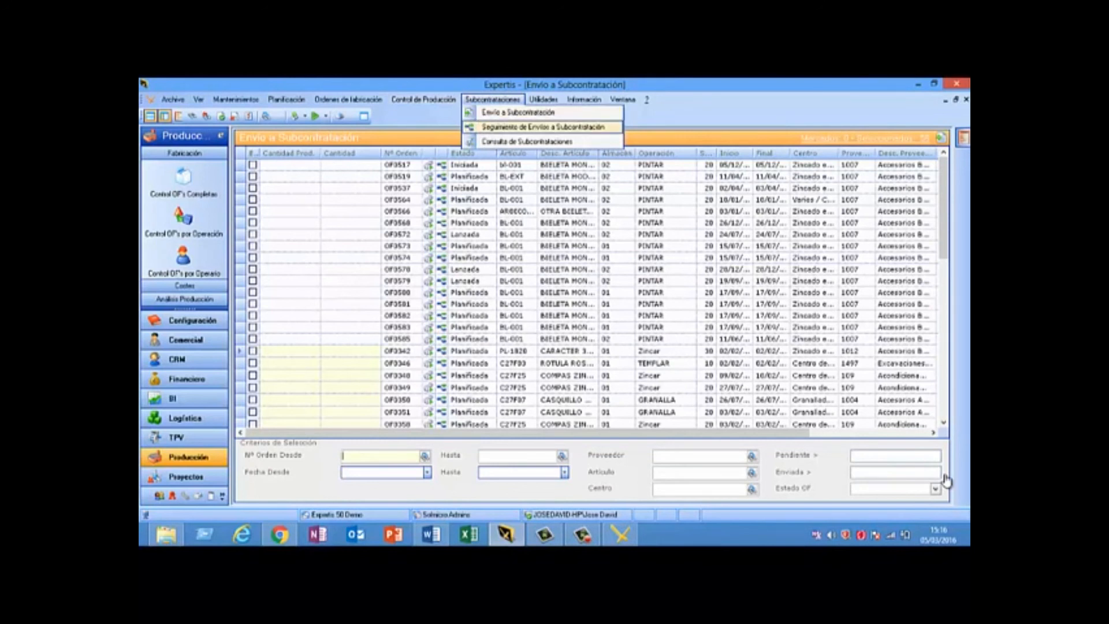
key(Return)
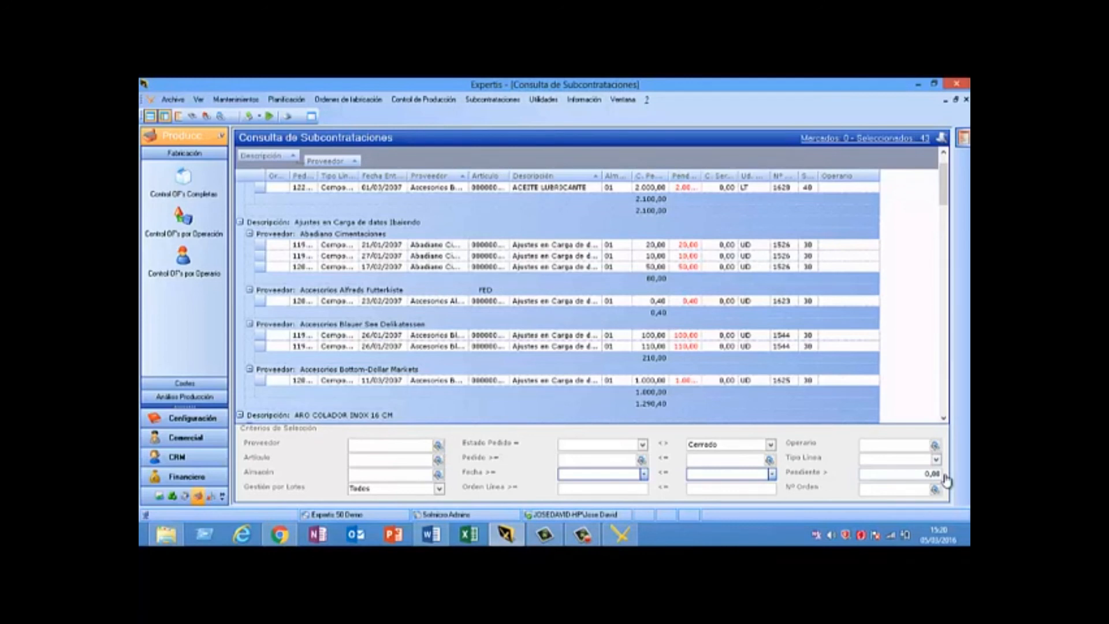
Open the actual manufacturing order cost query (Consulta Coste Real OF) in the Costes area and list the orders without additional filters
click(185, 383)
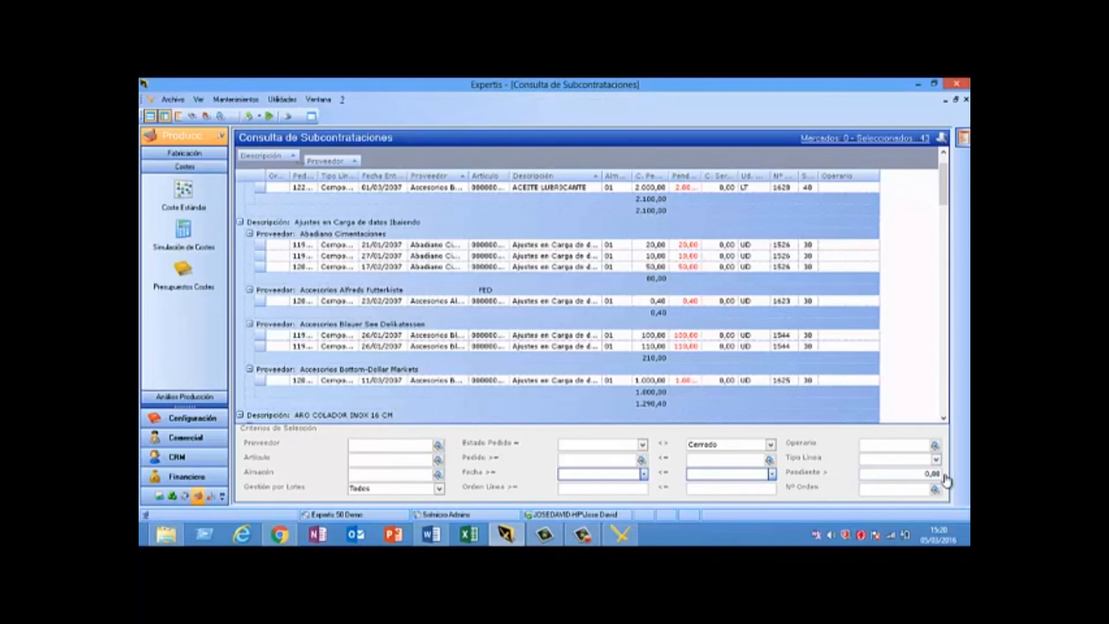
key(alt)
key(Right)
key(Right)
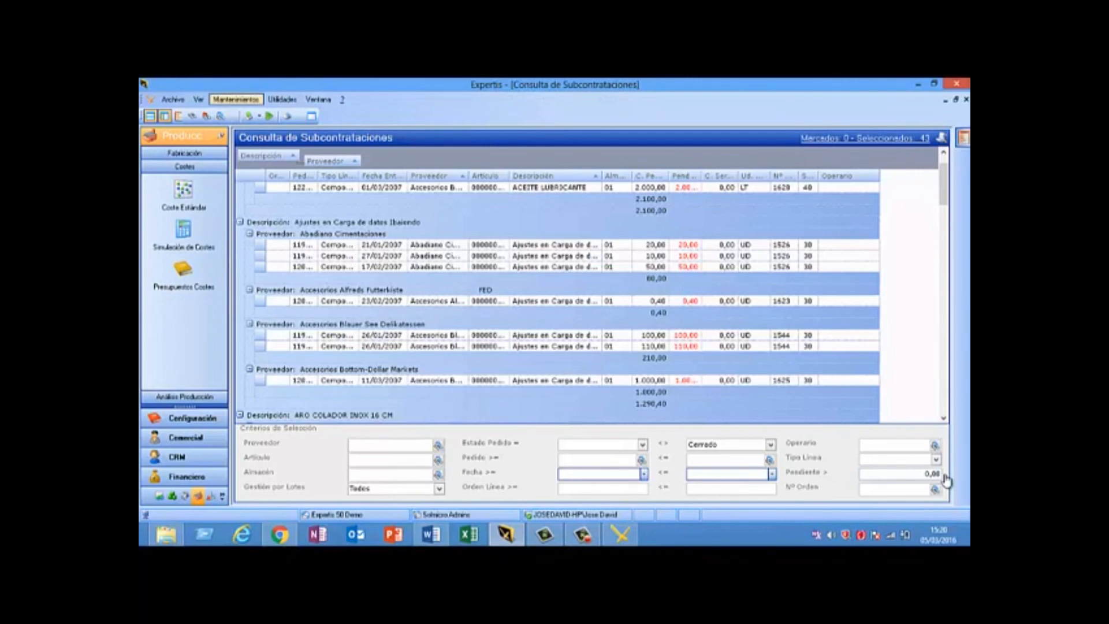
key(Right)
key(Down)
key(Down)
key(Down)
key(Down)
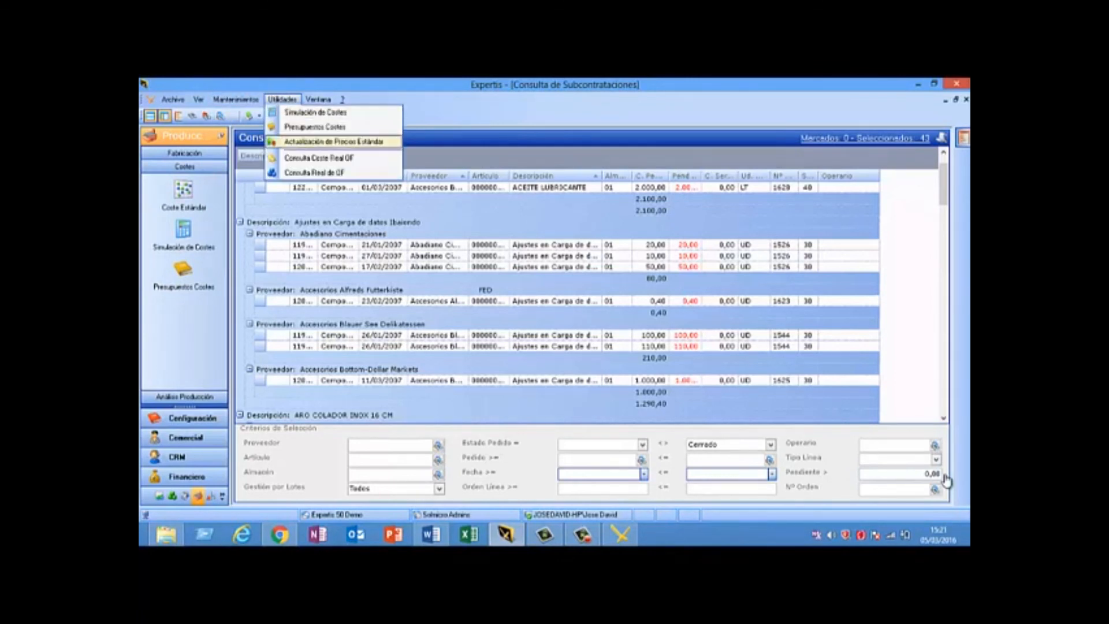
key(Down)
key(Return)
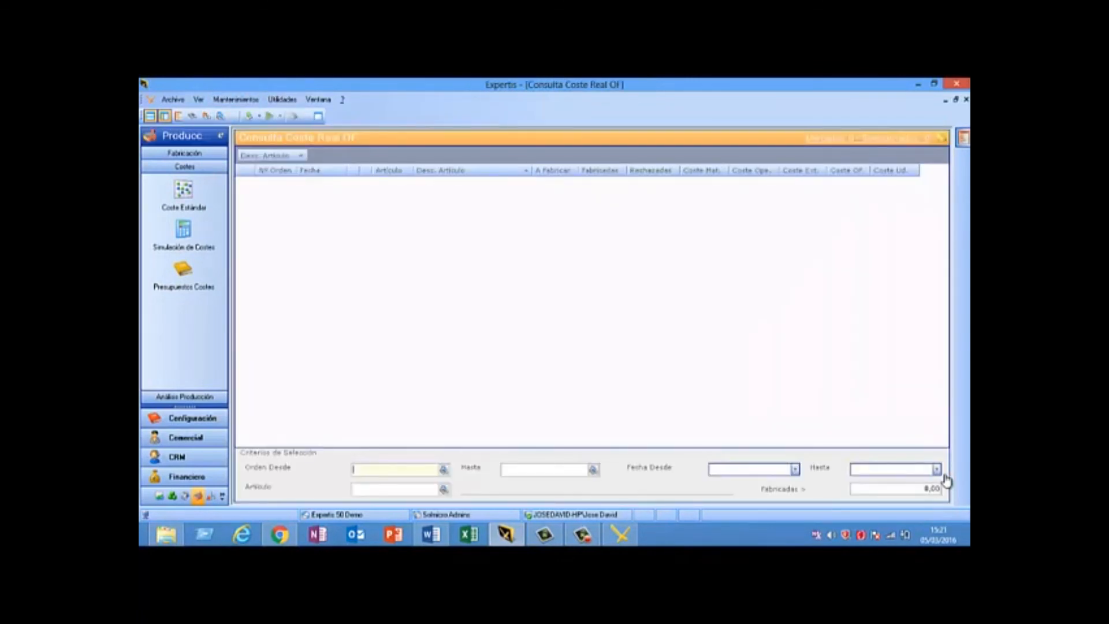
key(F5)
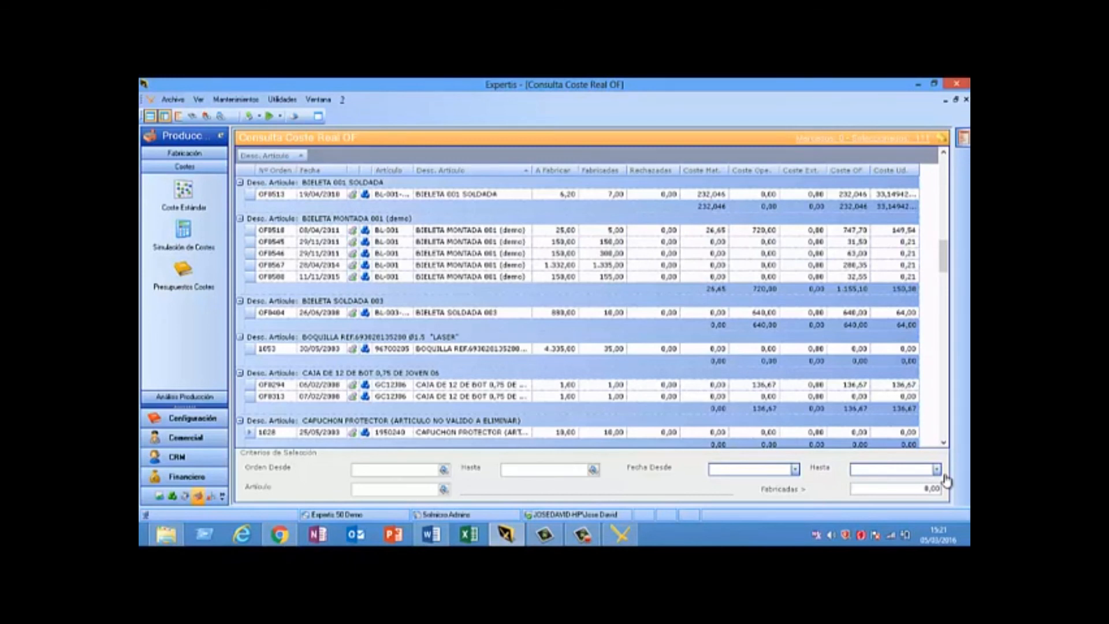
Open the actual cost detail of order OF0518 for BIELETA MONTADA 001 (demo) and review its materials, operations, subcontracting and cost analysis
key(Down)
key(Return)
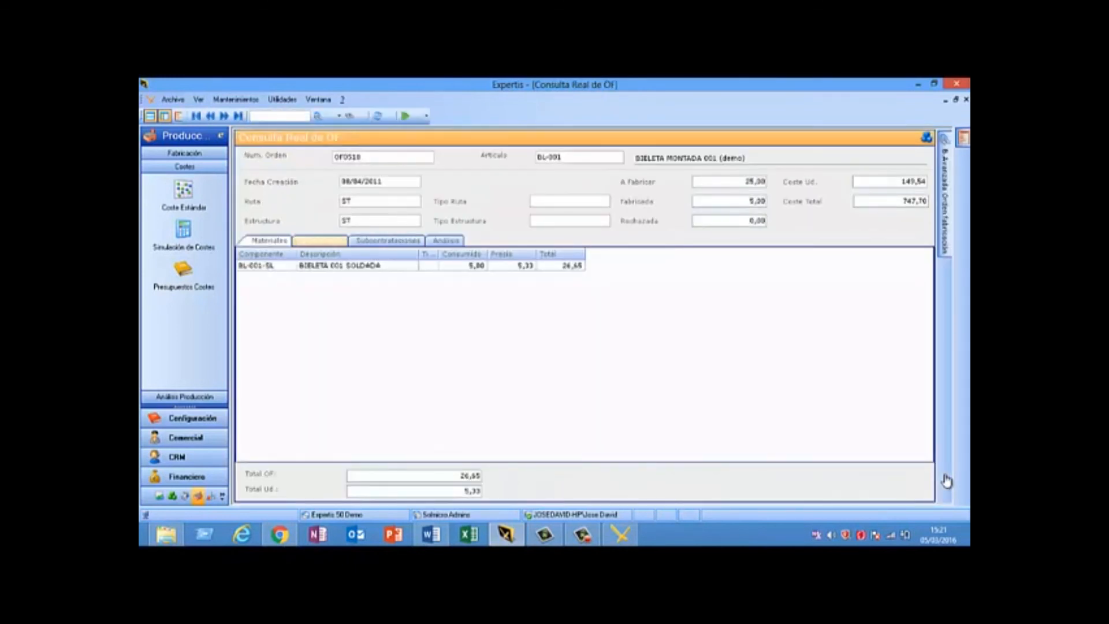
key(ctrl+Tab)
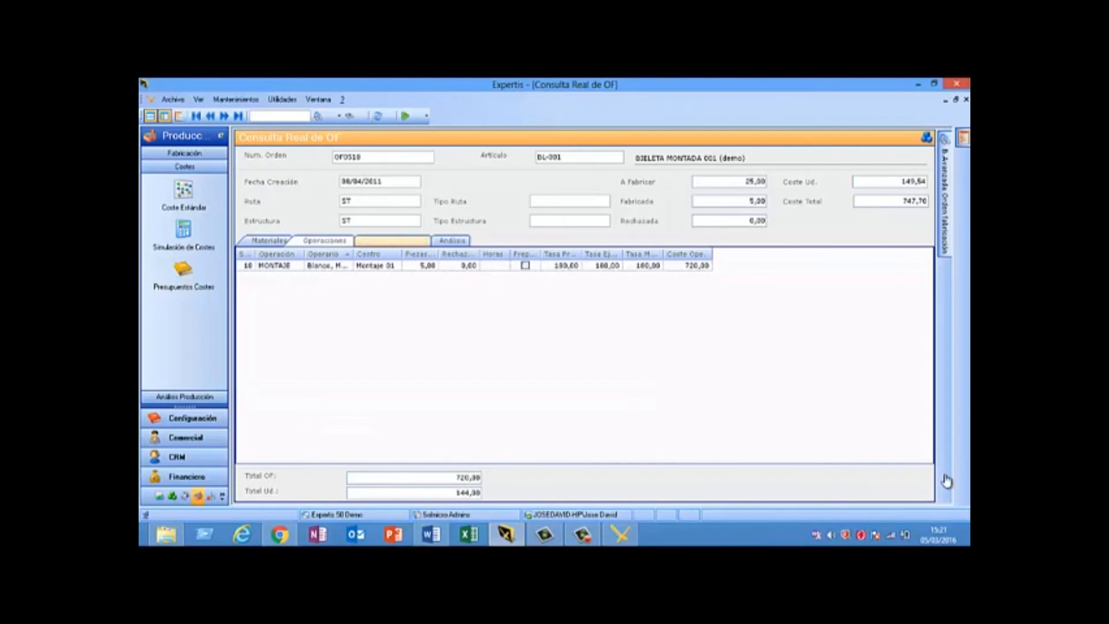
key(ctrl+Tab)
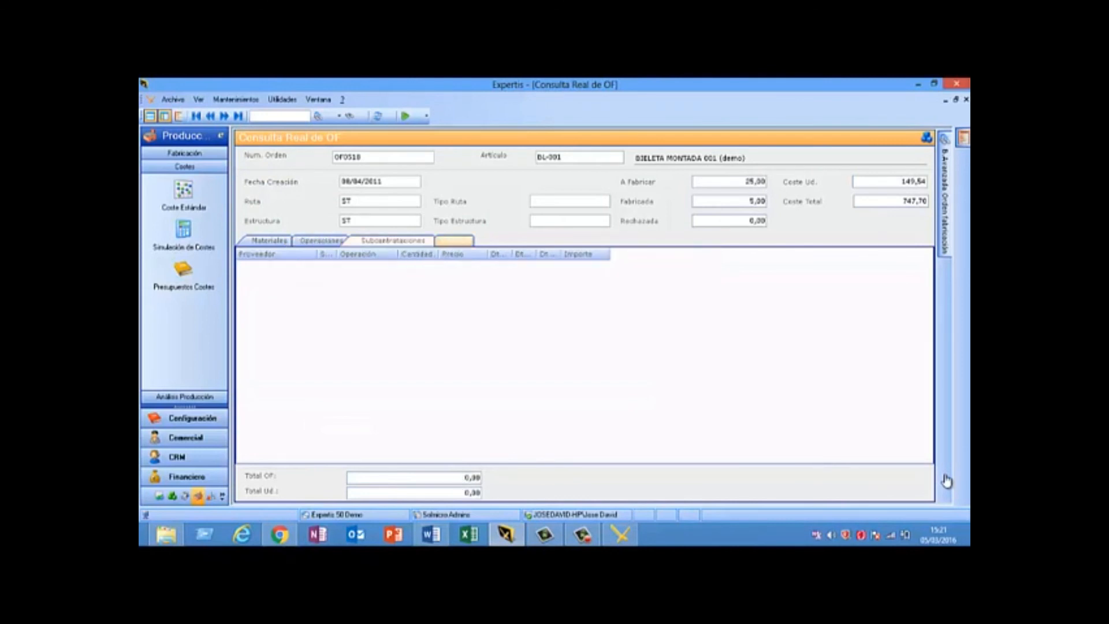
key(ctrl+Tab)
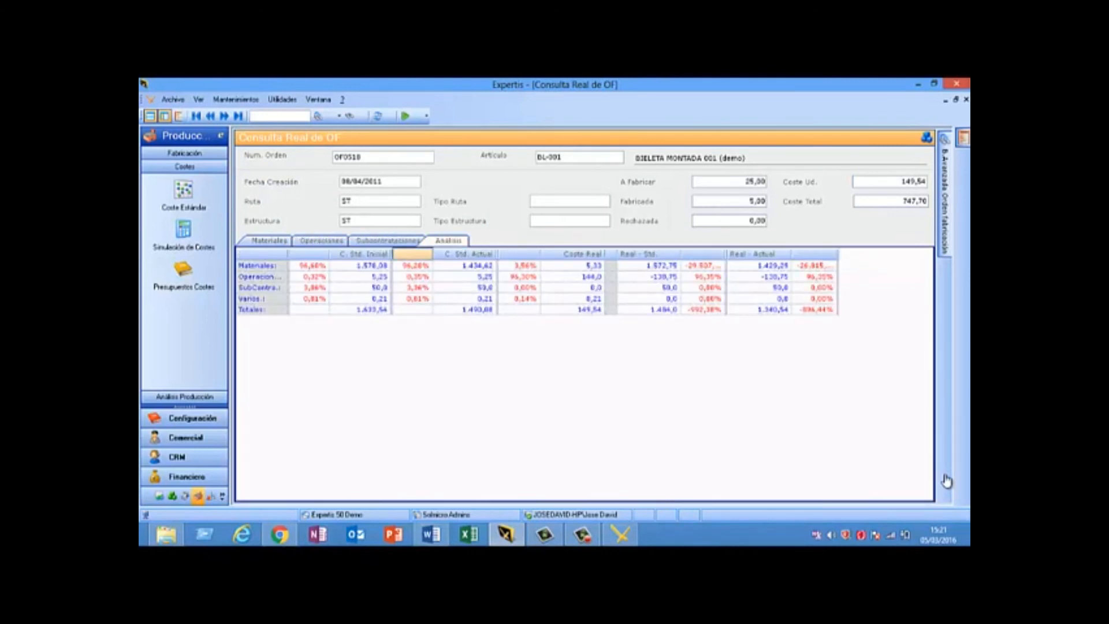